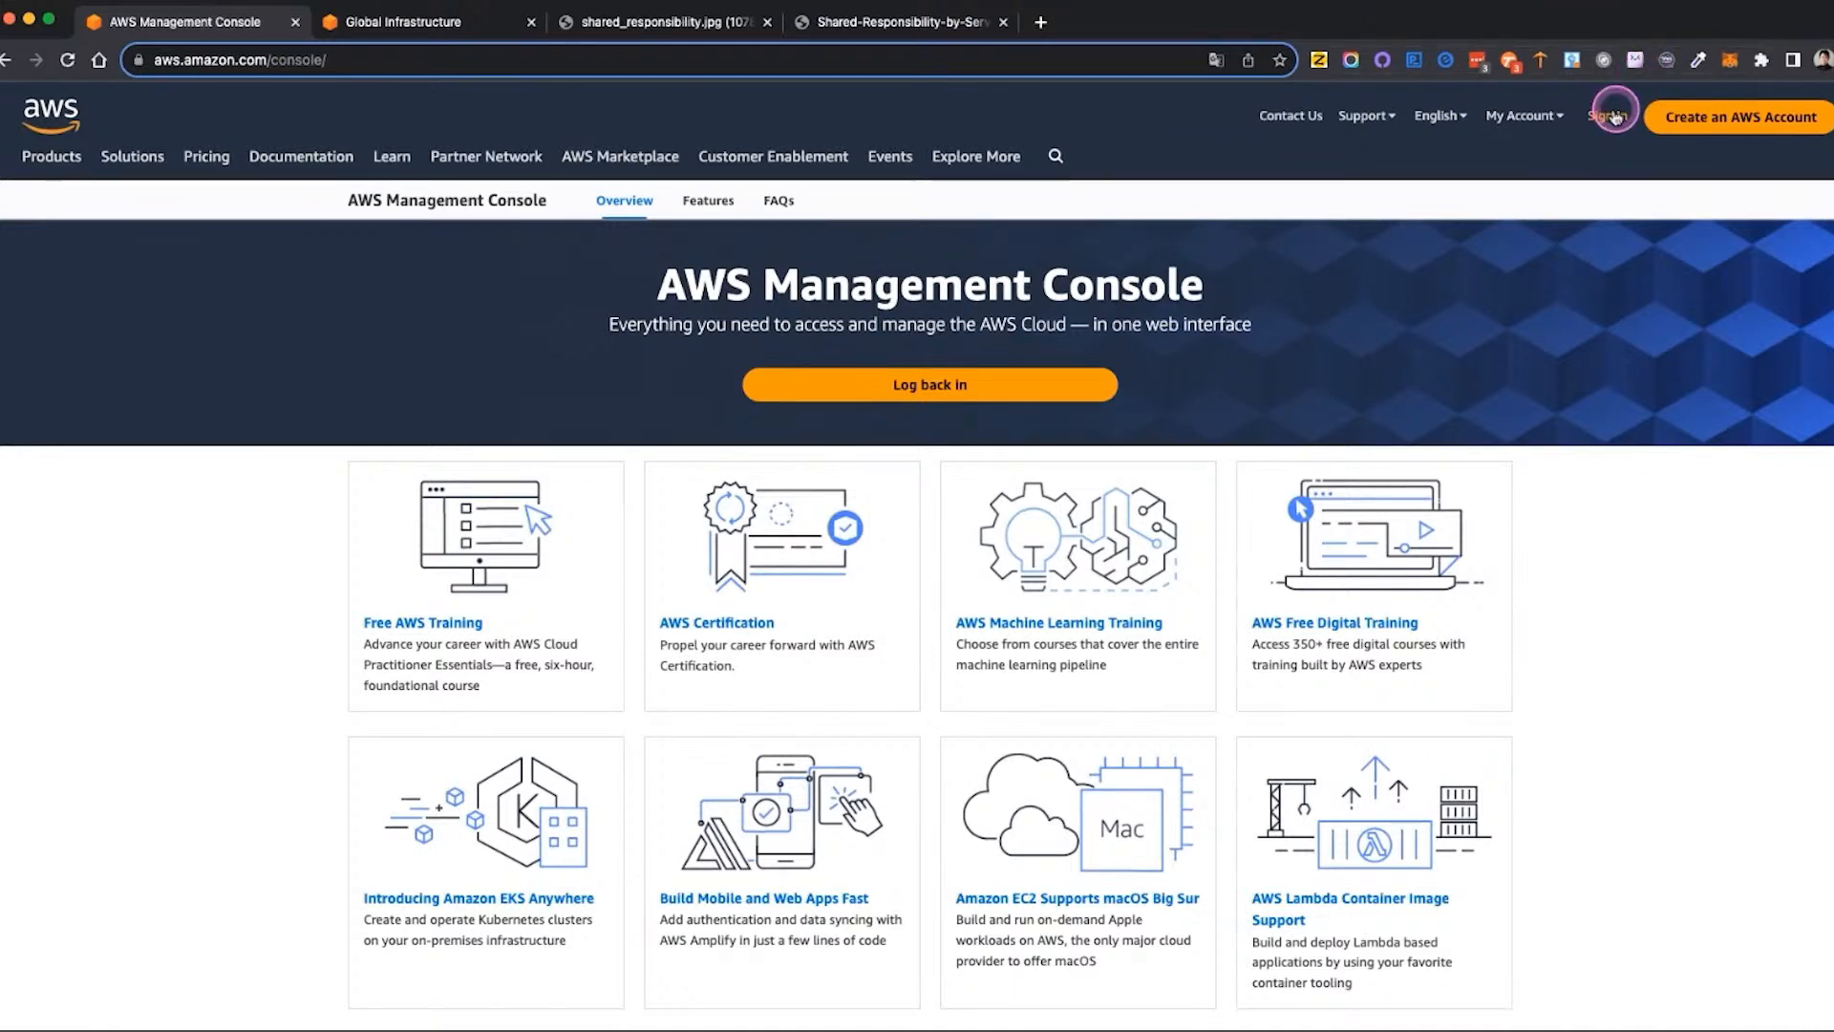
Open the AWS Management Console sign-in page and enter the account alias for the IAM user
{"action": "left_click", "coordinate": [1525, 116]}
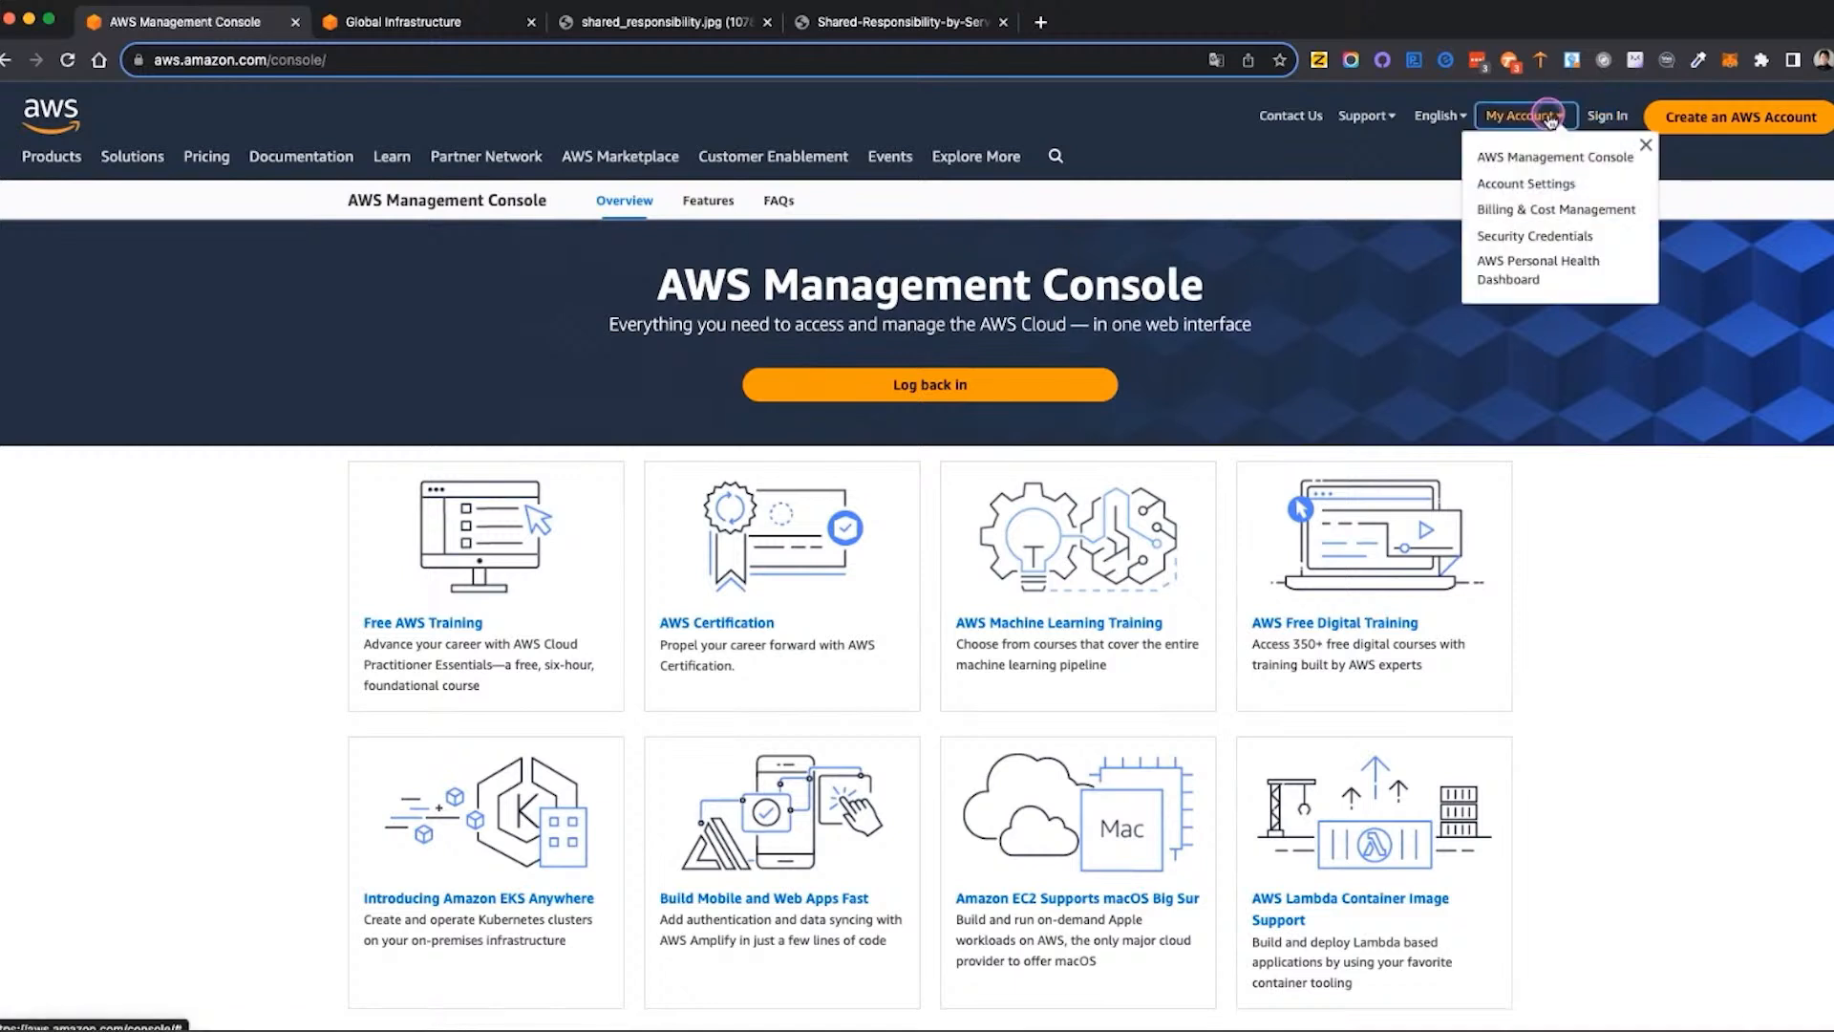
{"action": "left_click", "coordinate": [1557, 157]}
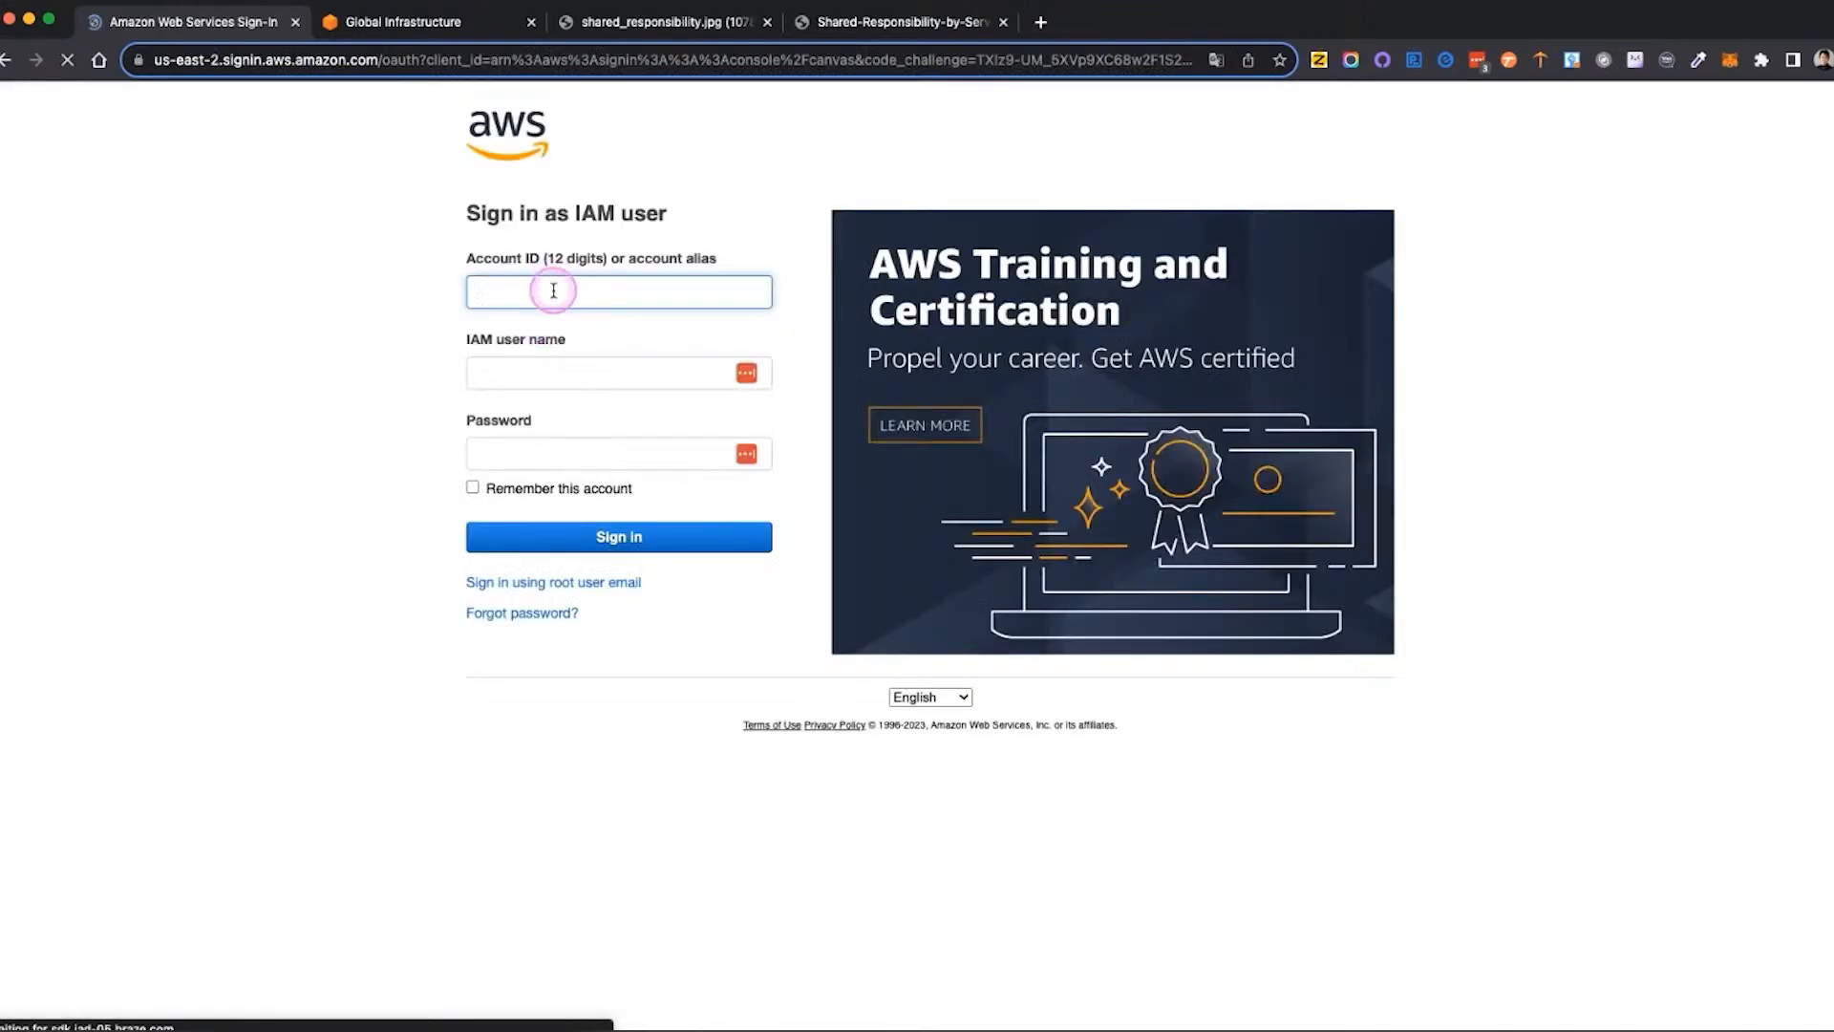
{"action": "type", "text": "pfjstudent"}
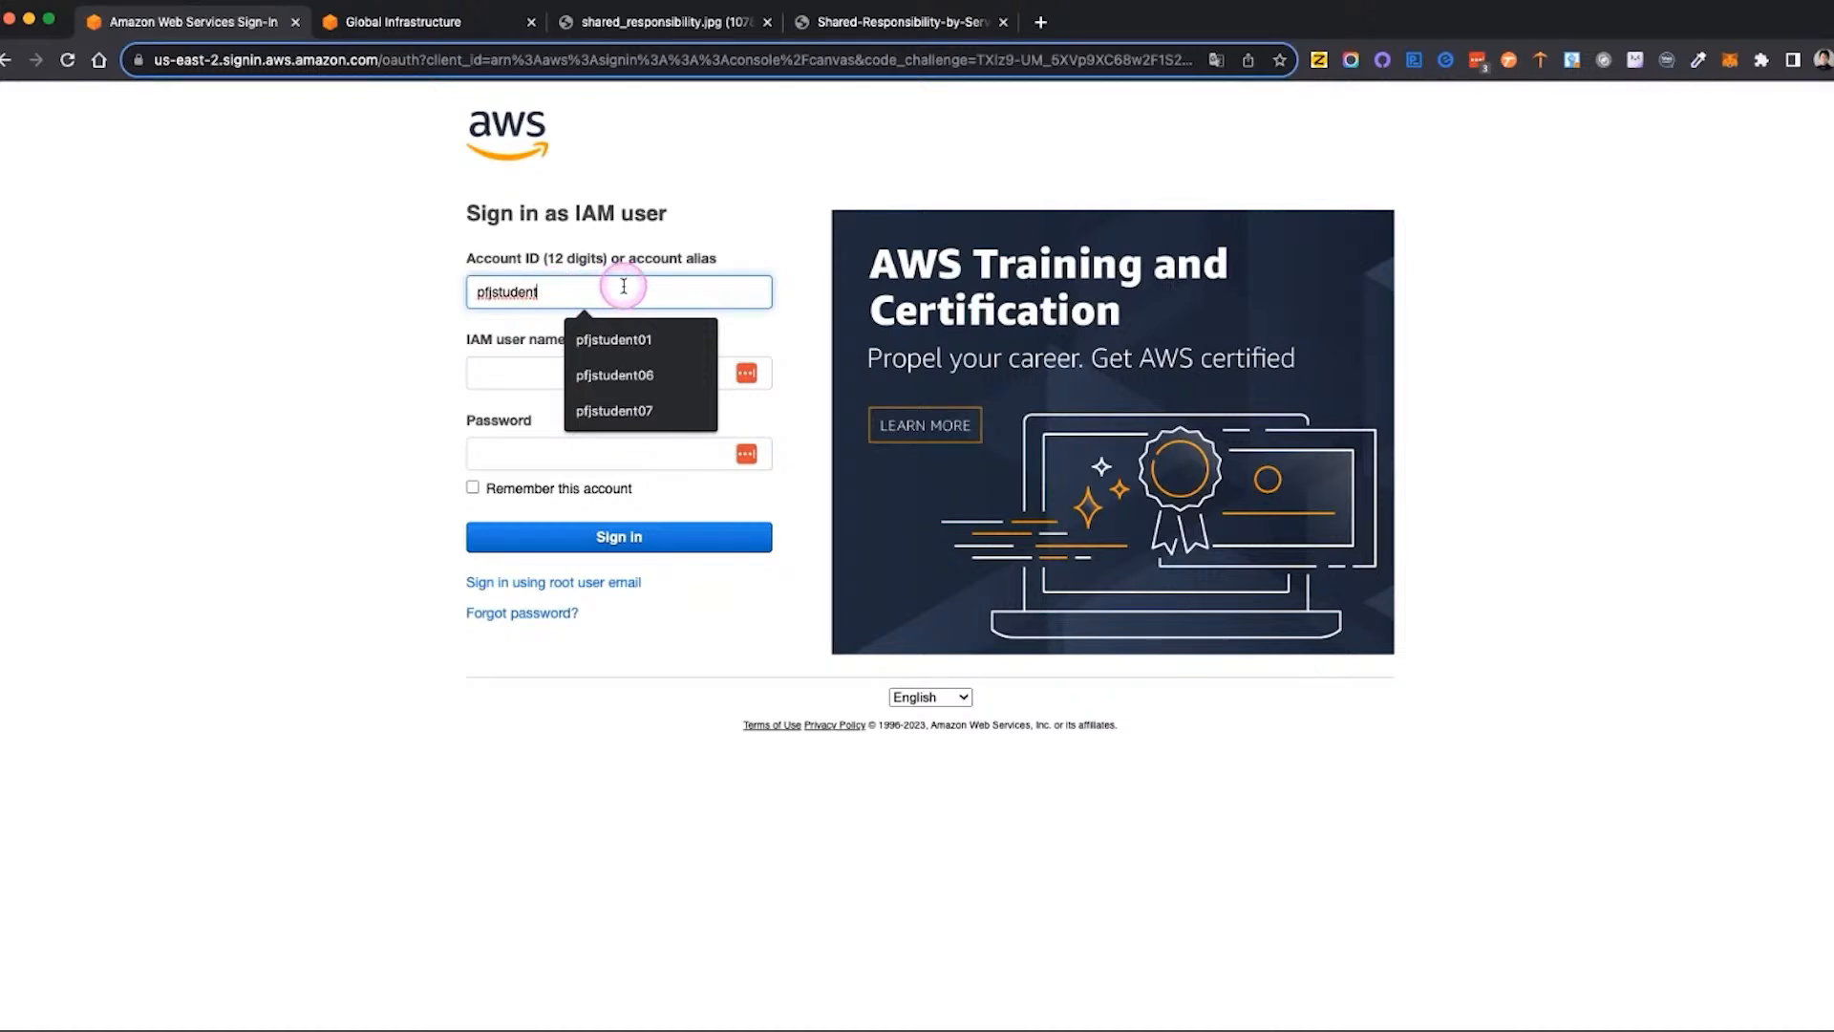
{"action": "type", "text": "01"}
{"action": "key", "text": "Tab"}
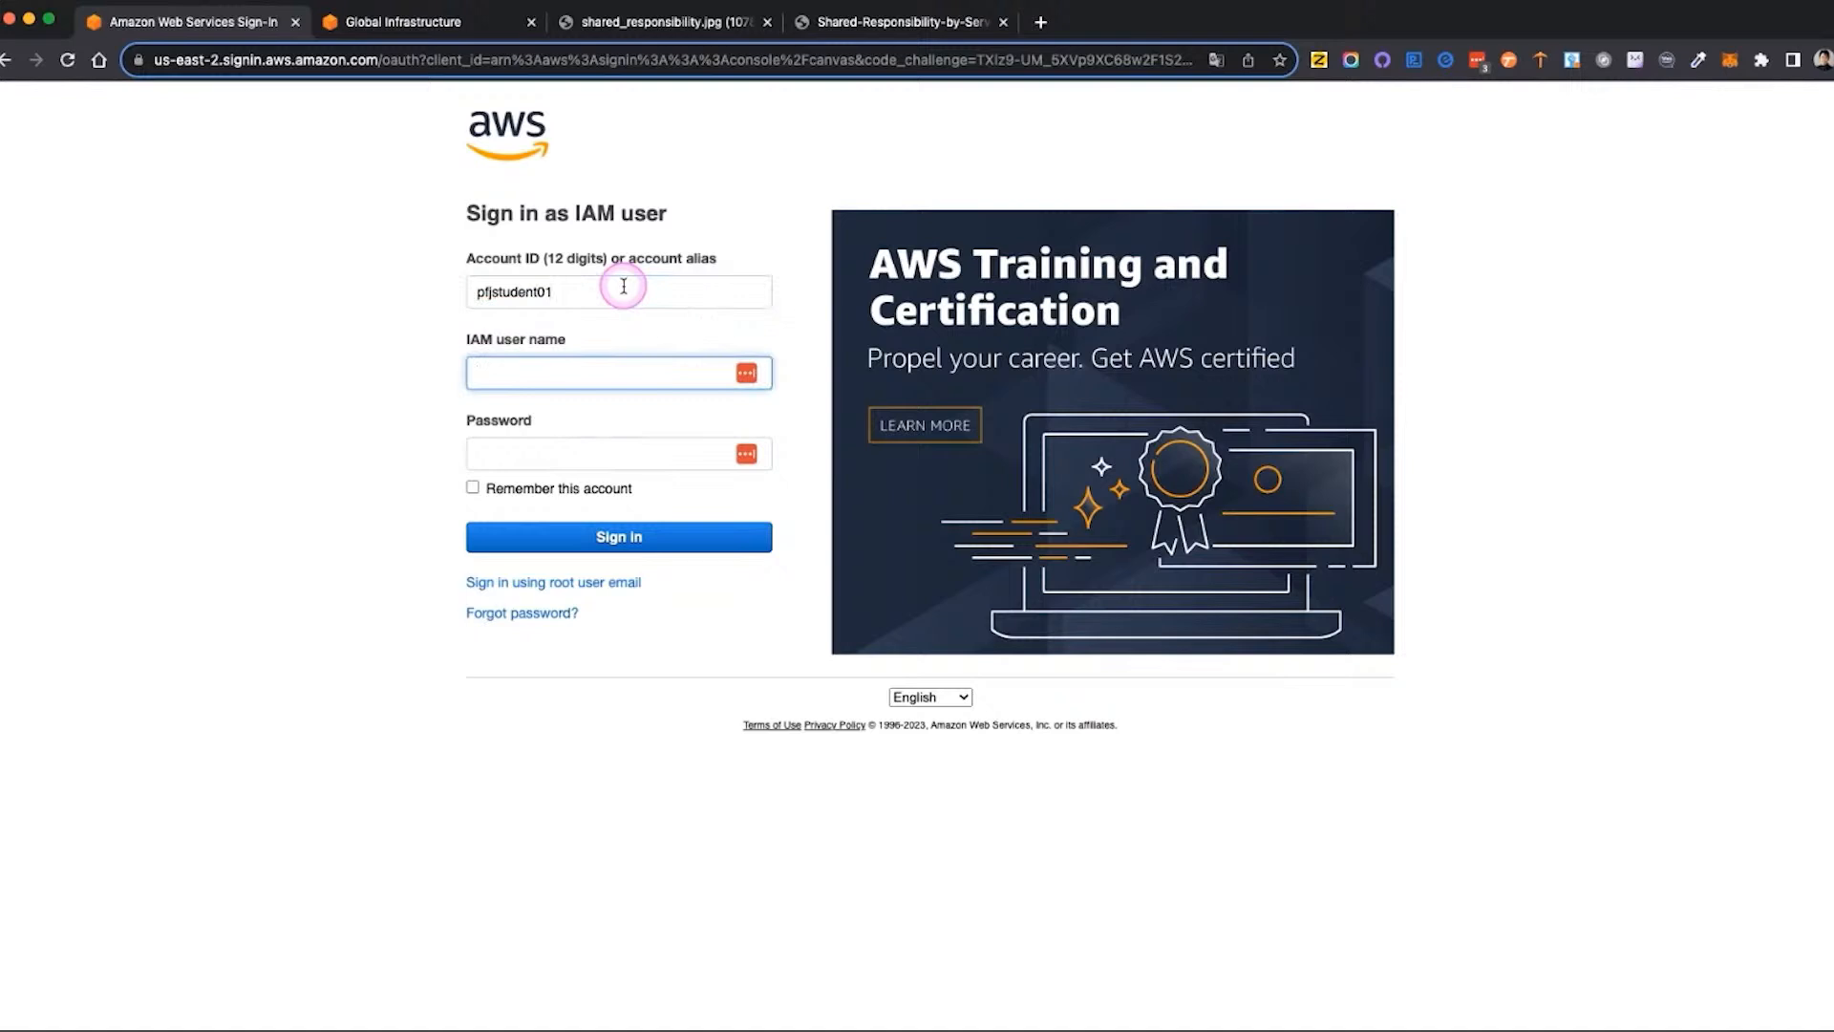
Enter the IAM user name and the account password, and sign in to the console
{"action": "type", "text": "student1"}
{"action": "key", "text": "Tab"}
{"action": "type", "text": "•••••••"}
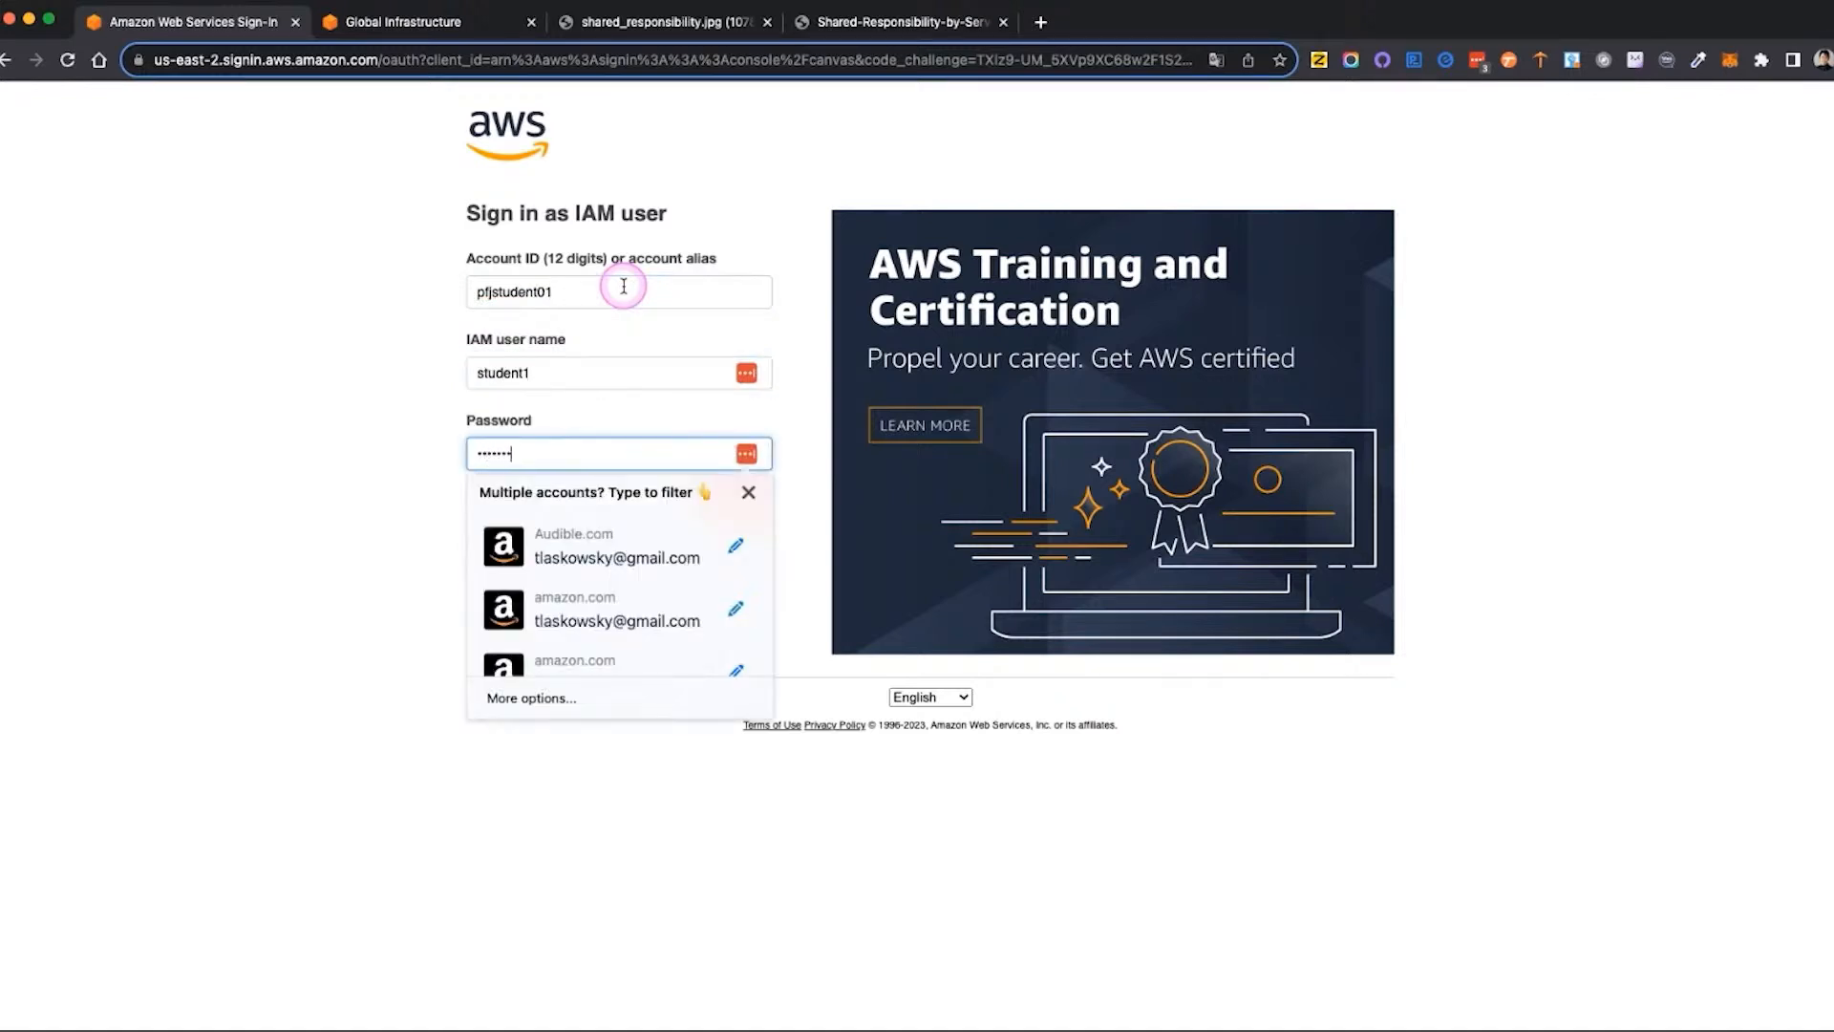
{"action": "type", "text": "••••••"}
{"action": "left_click", "coordinate": [425, 333]}
{"action": "left_click", "coordinate": [611, 536]}
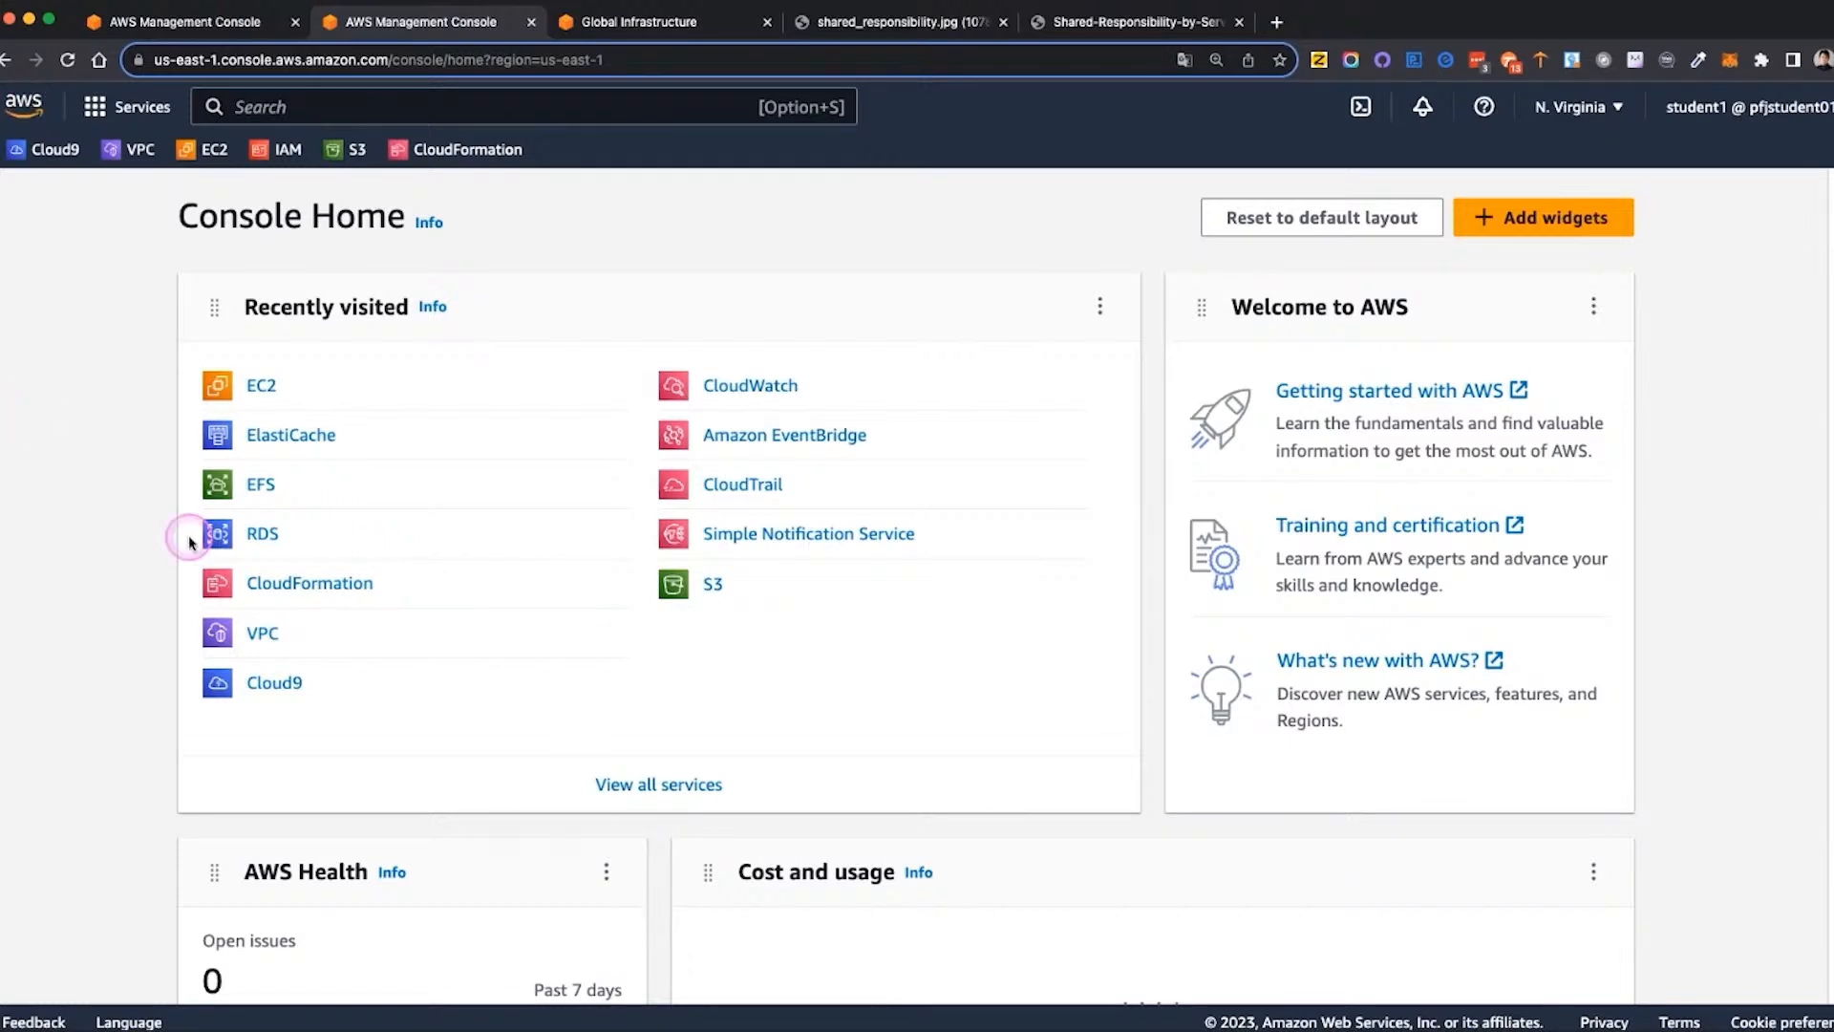
Select US East (N. Virginia), us-east-1, as the console's working region
{"action": "left_click", "coordinate": [271, 638]}
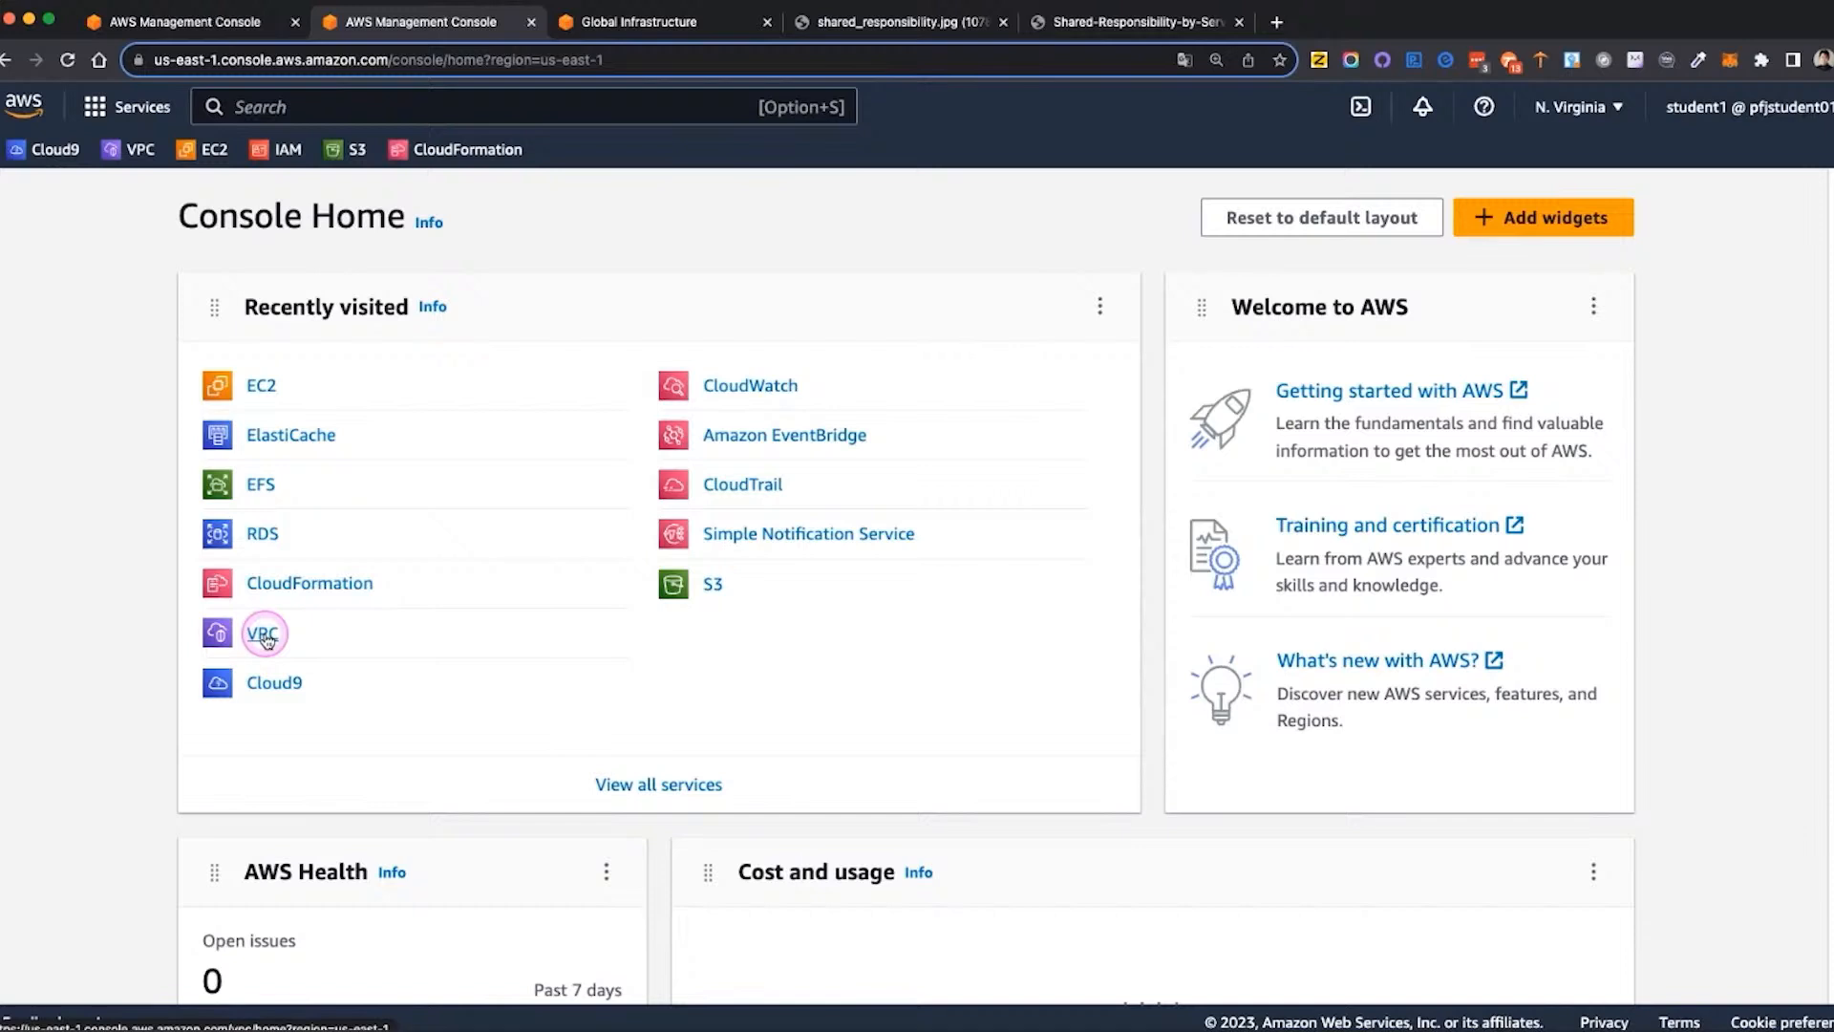
{"action": "left_click", "coordinate": [1617, 108]}
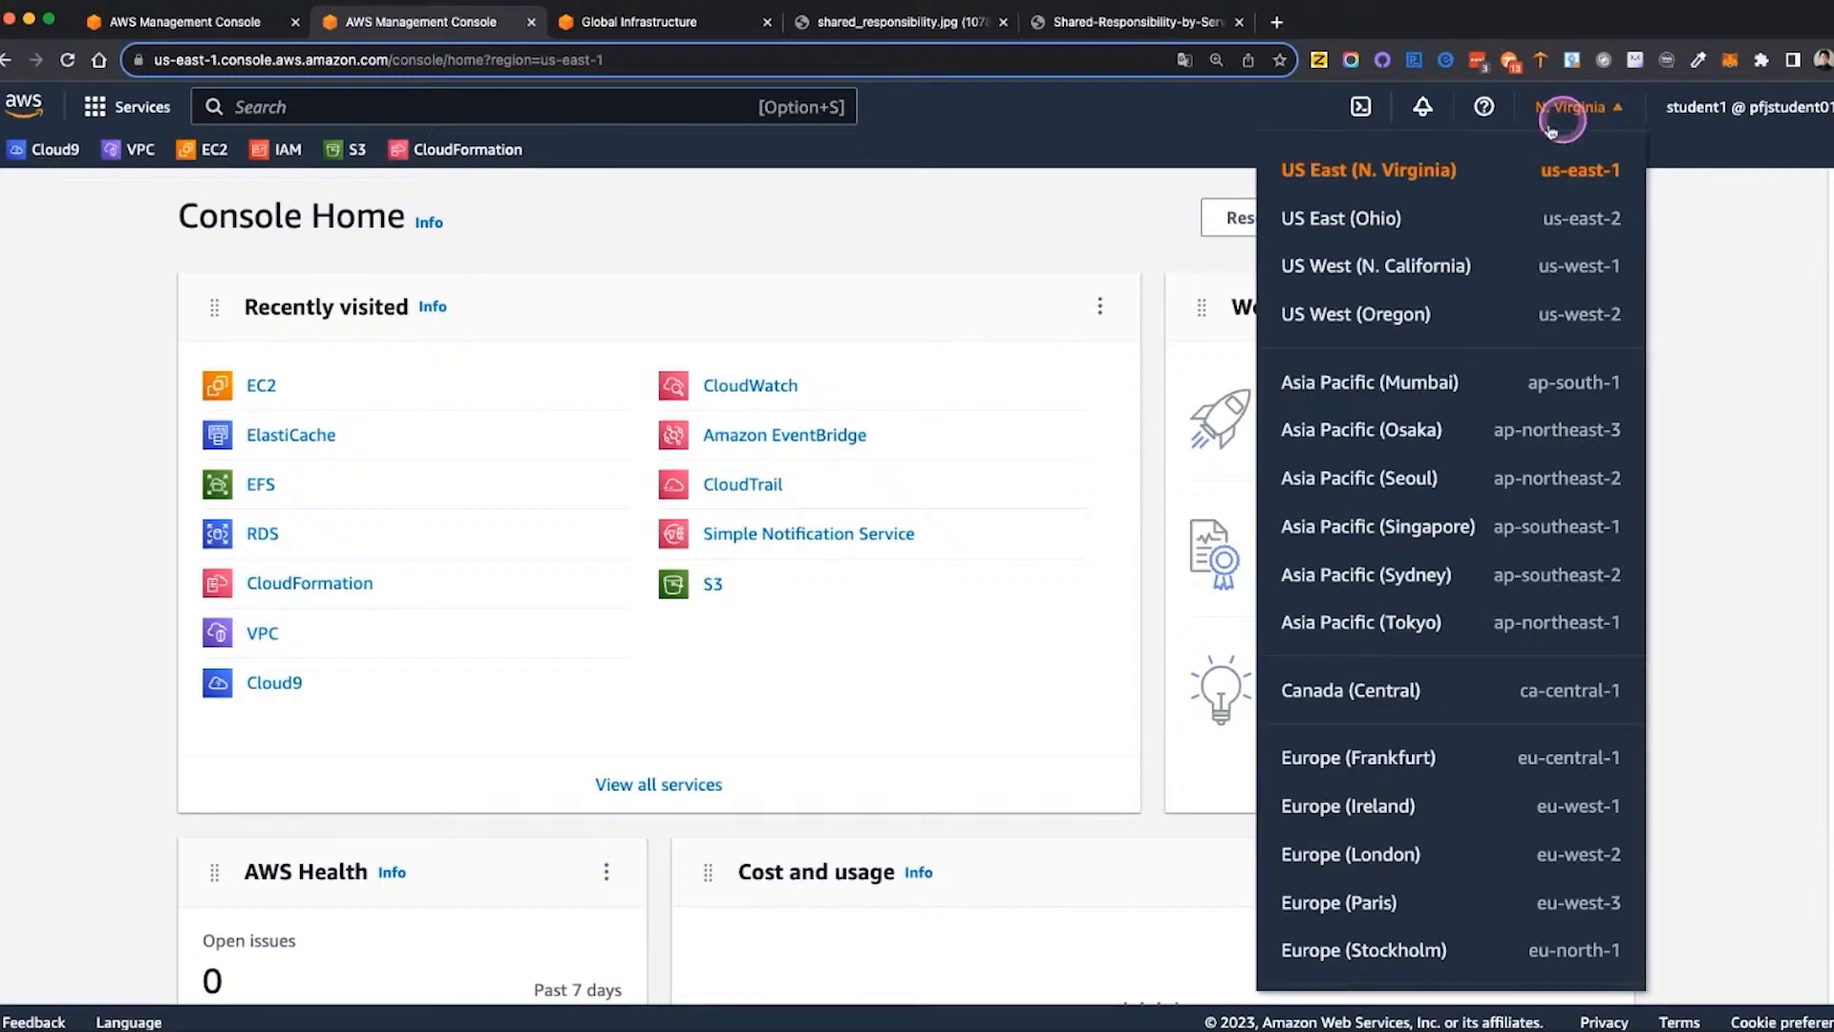
{"action": "left_click", "coordinate": [1410, 174]}
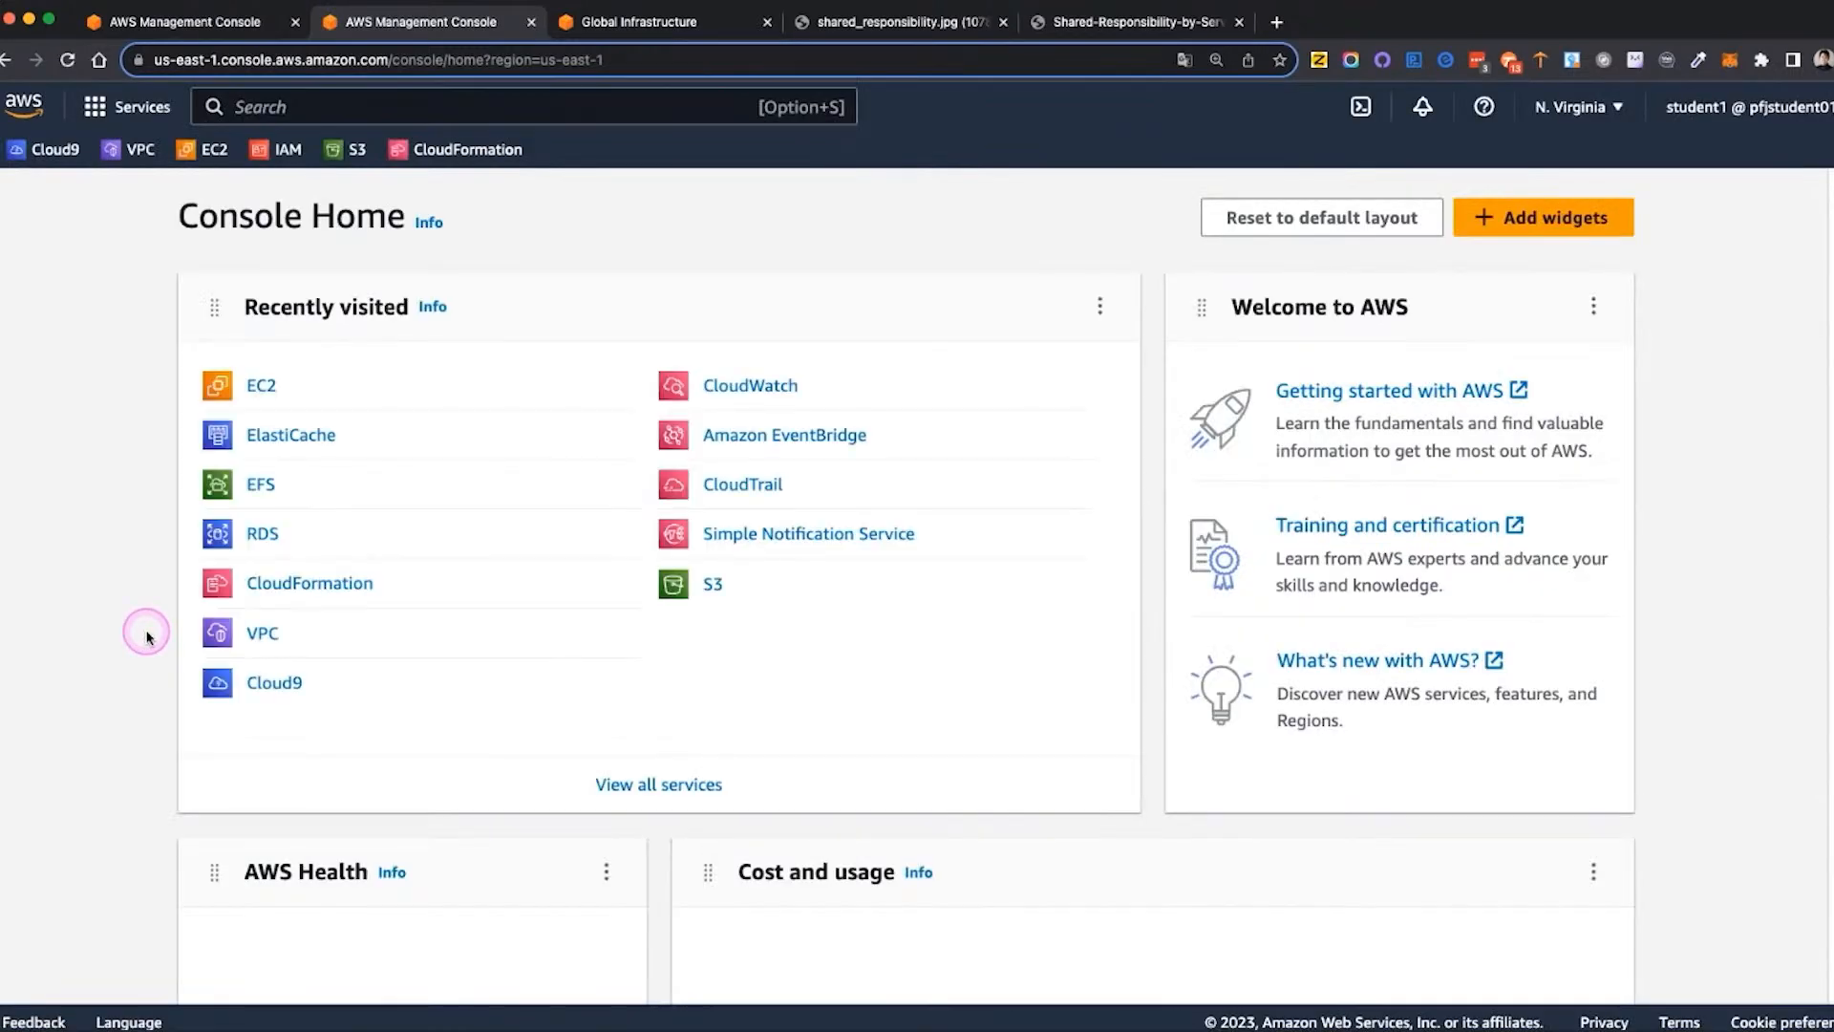
Create a default VPC in the VPC service from the list of your VPCs
{"action": "left_click", "coordinate": [263, 633]}
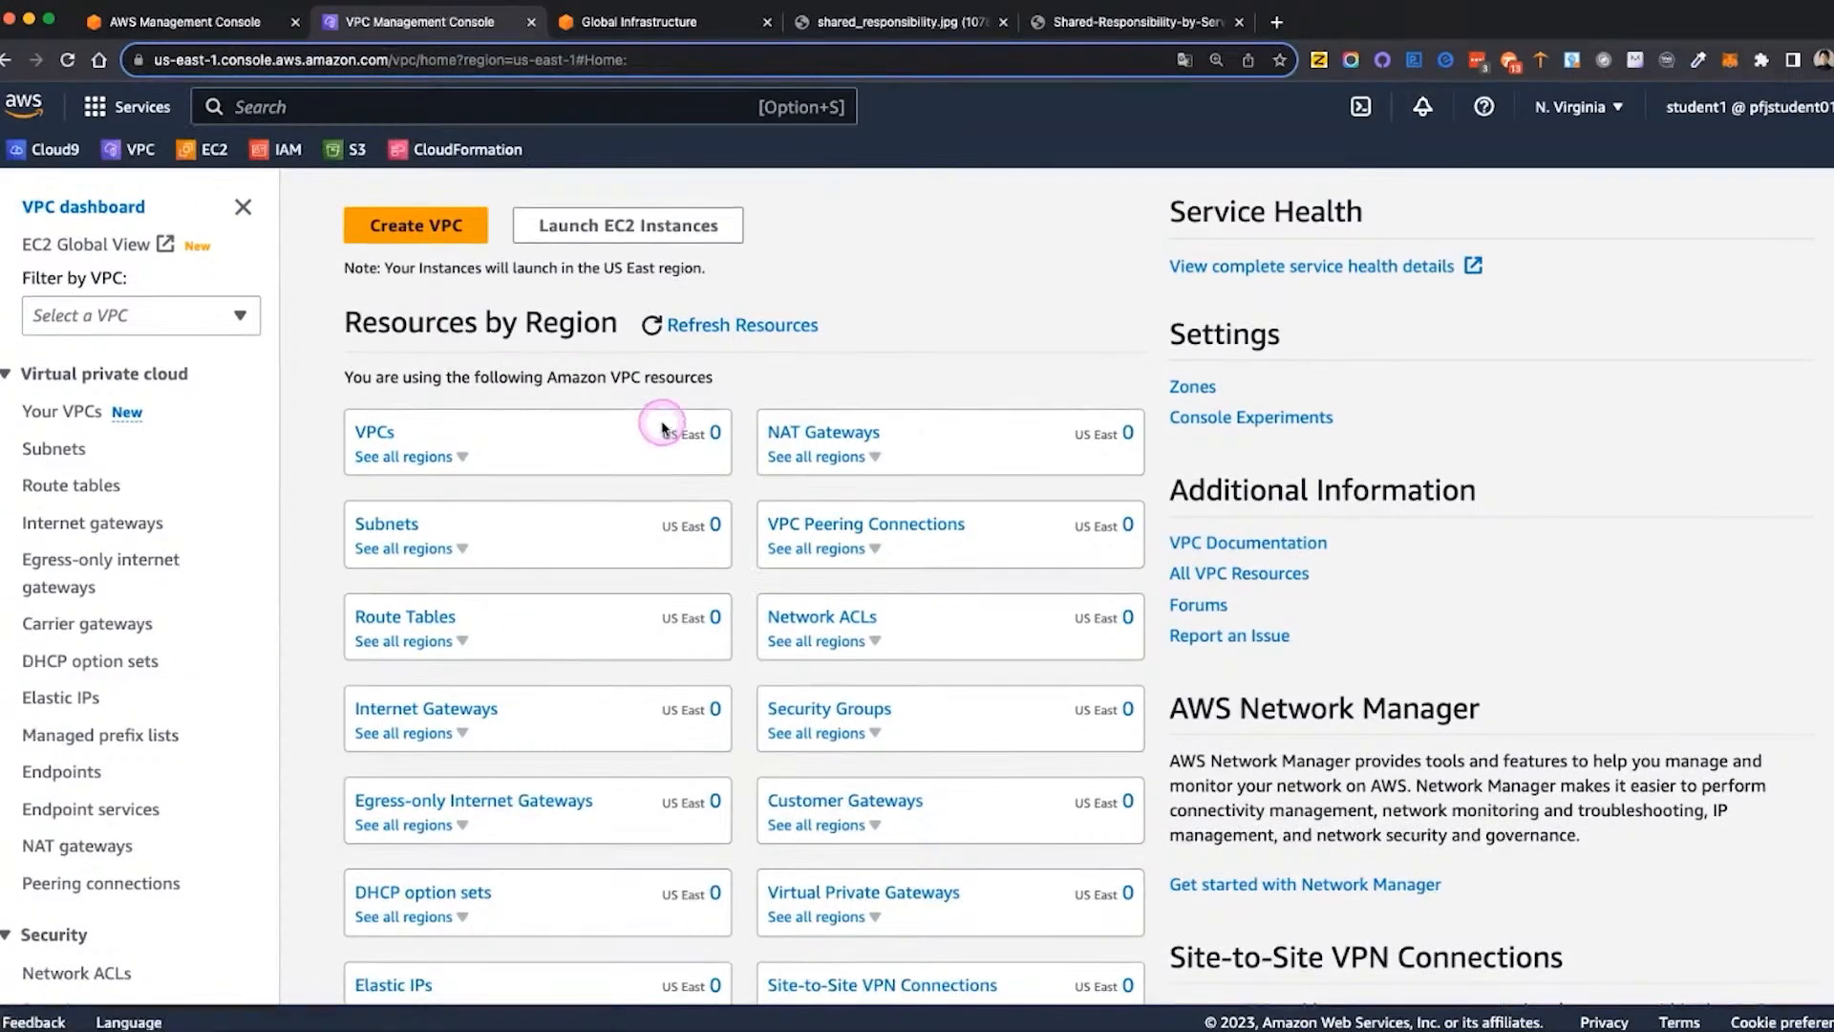
{"action": "left_click", "coordinate": [373, 434]}
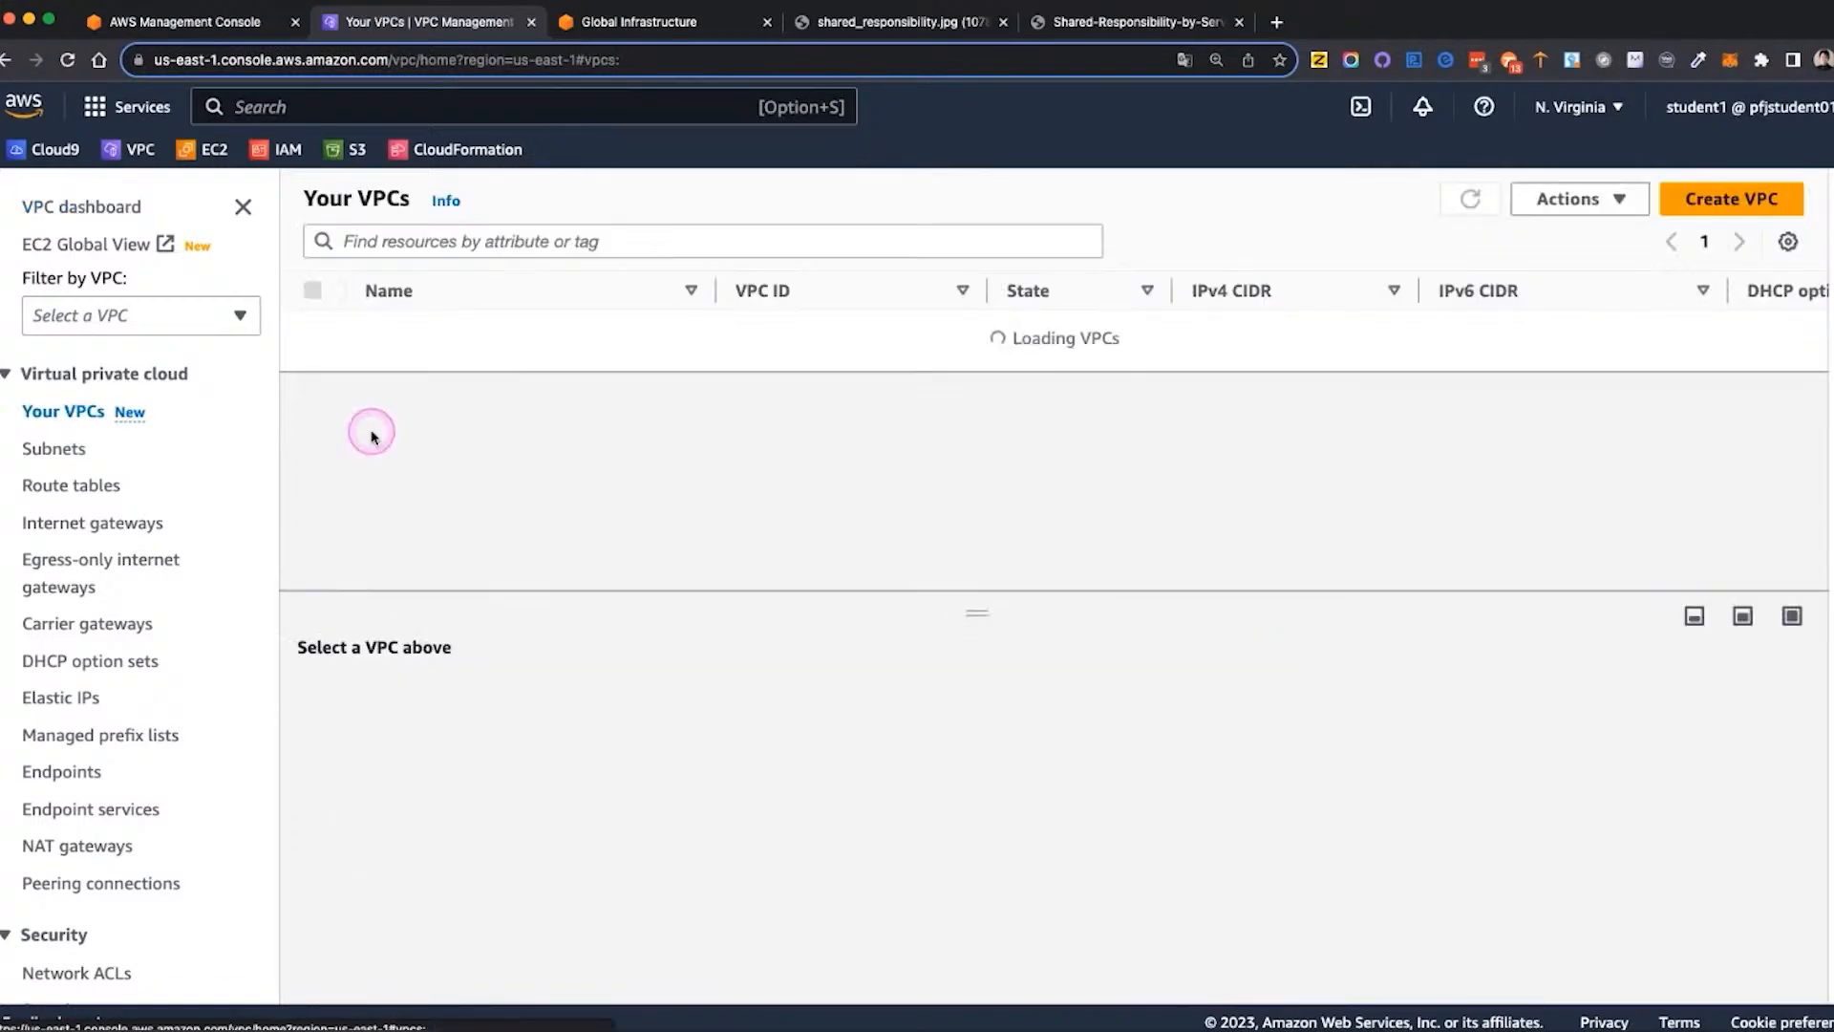
{"action": "left_click", "coordinate": [1619, 204]}
{"action": "left_click", "coordinate": [1578, 234]}
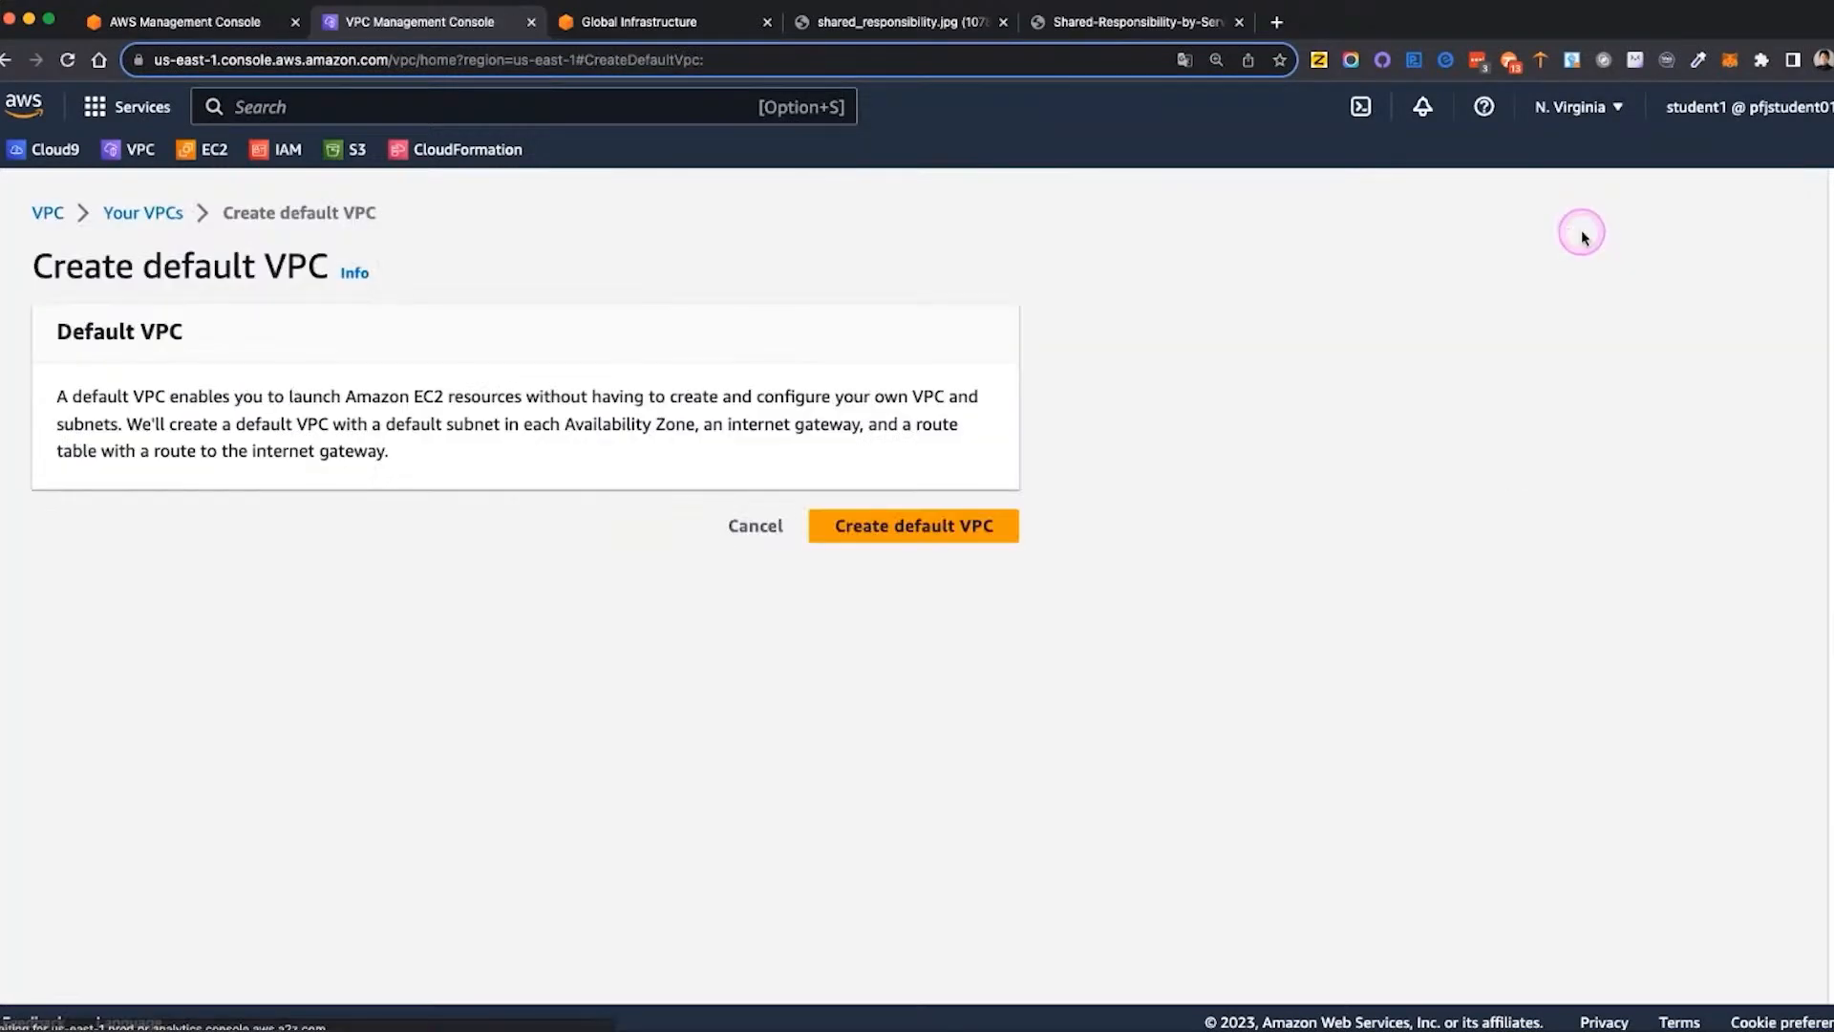
{"action": "left_click", "coordinate": [876, 528]}
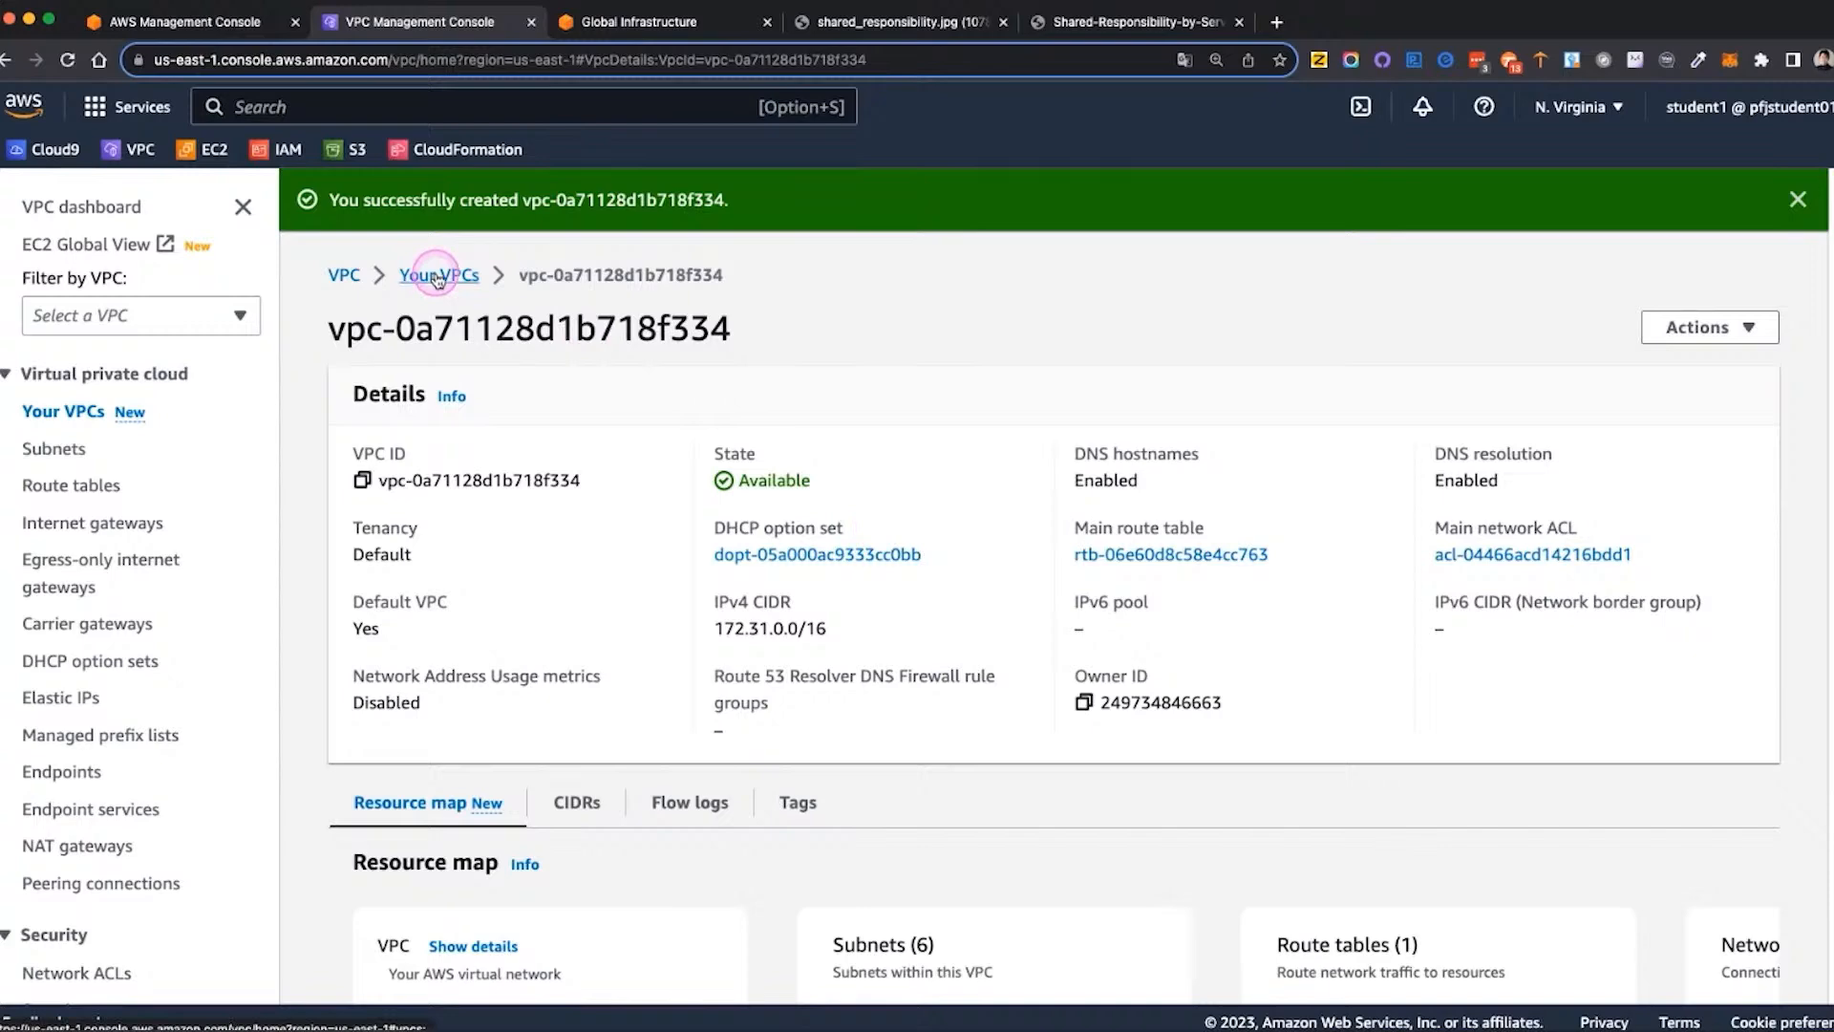
Return to the list of VPCs and name the new default VPC defaultVPC
{"action": "left_click", "coordinate": [345, 276]}
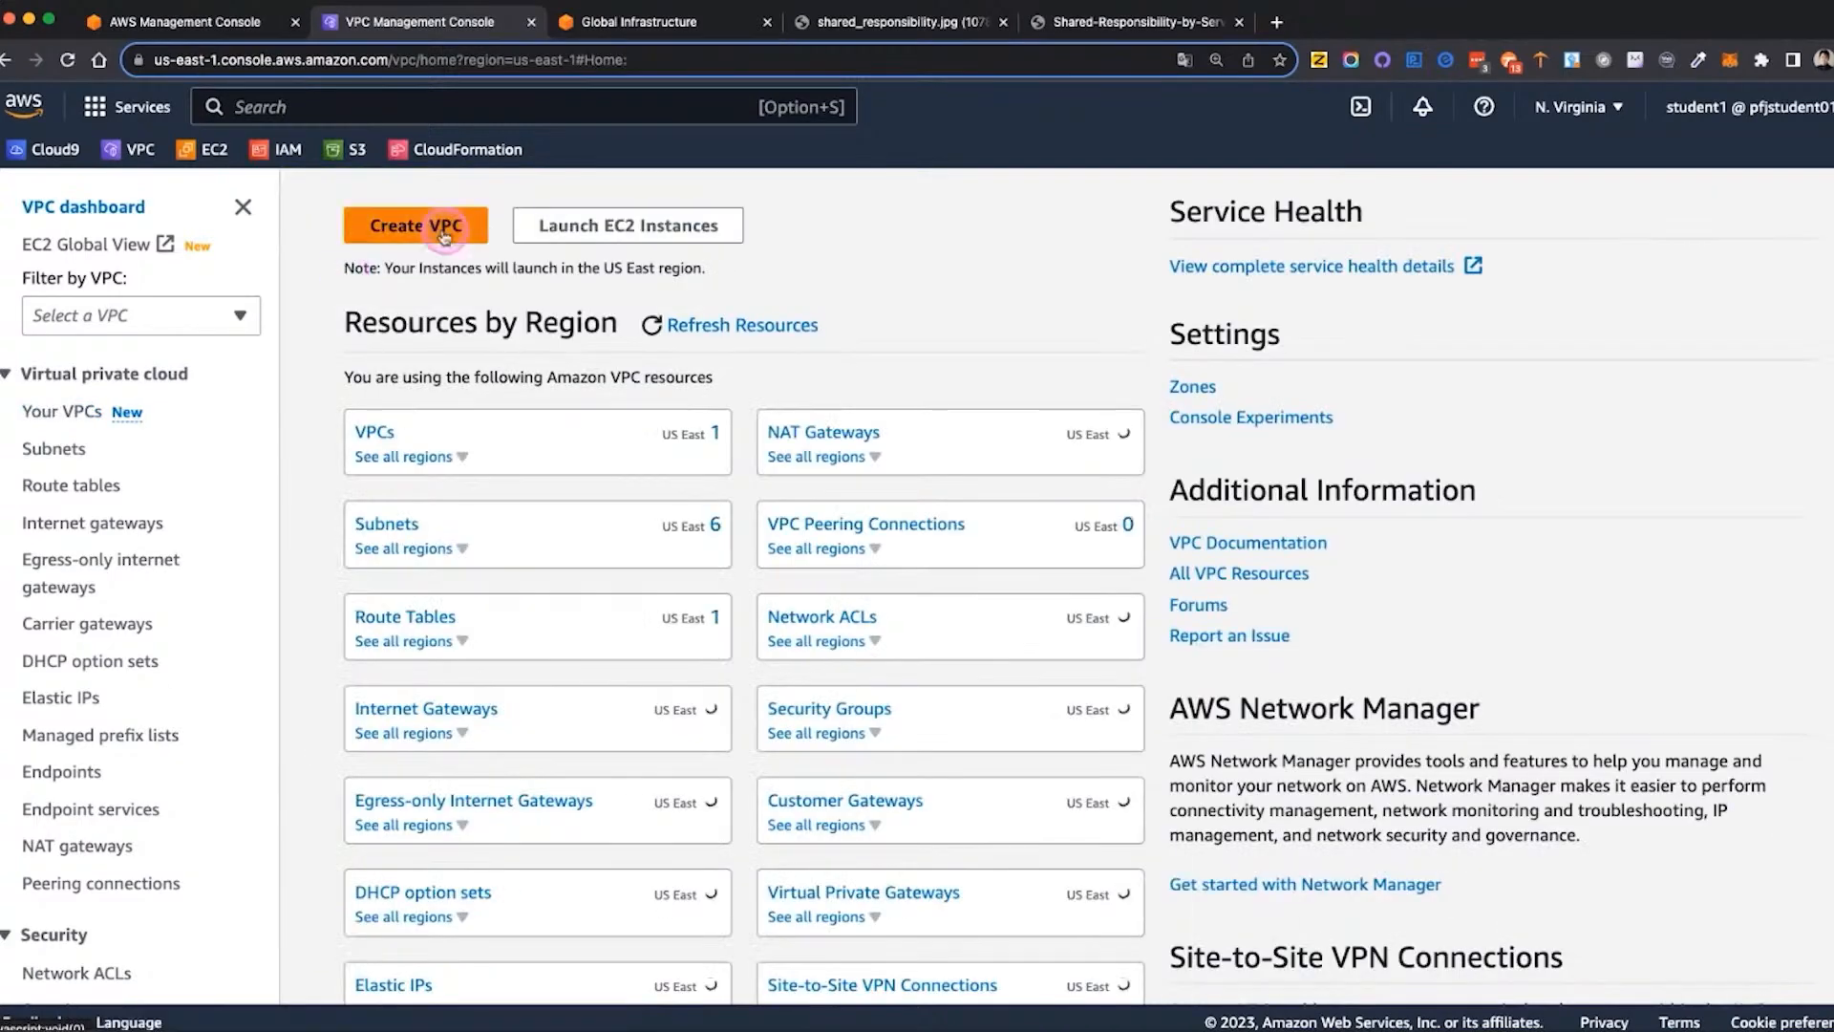
{"action": "left_click", "coordinate": [373, 432]}
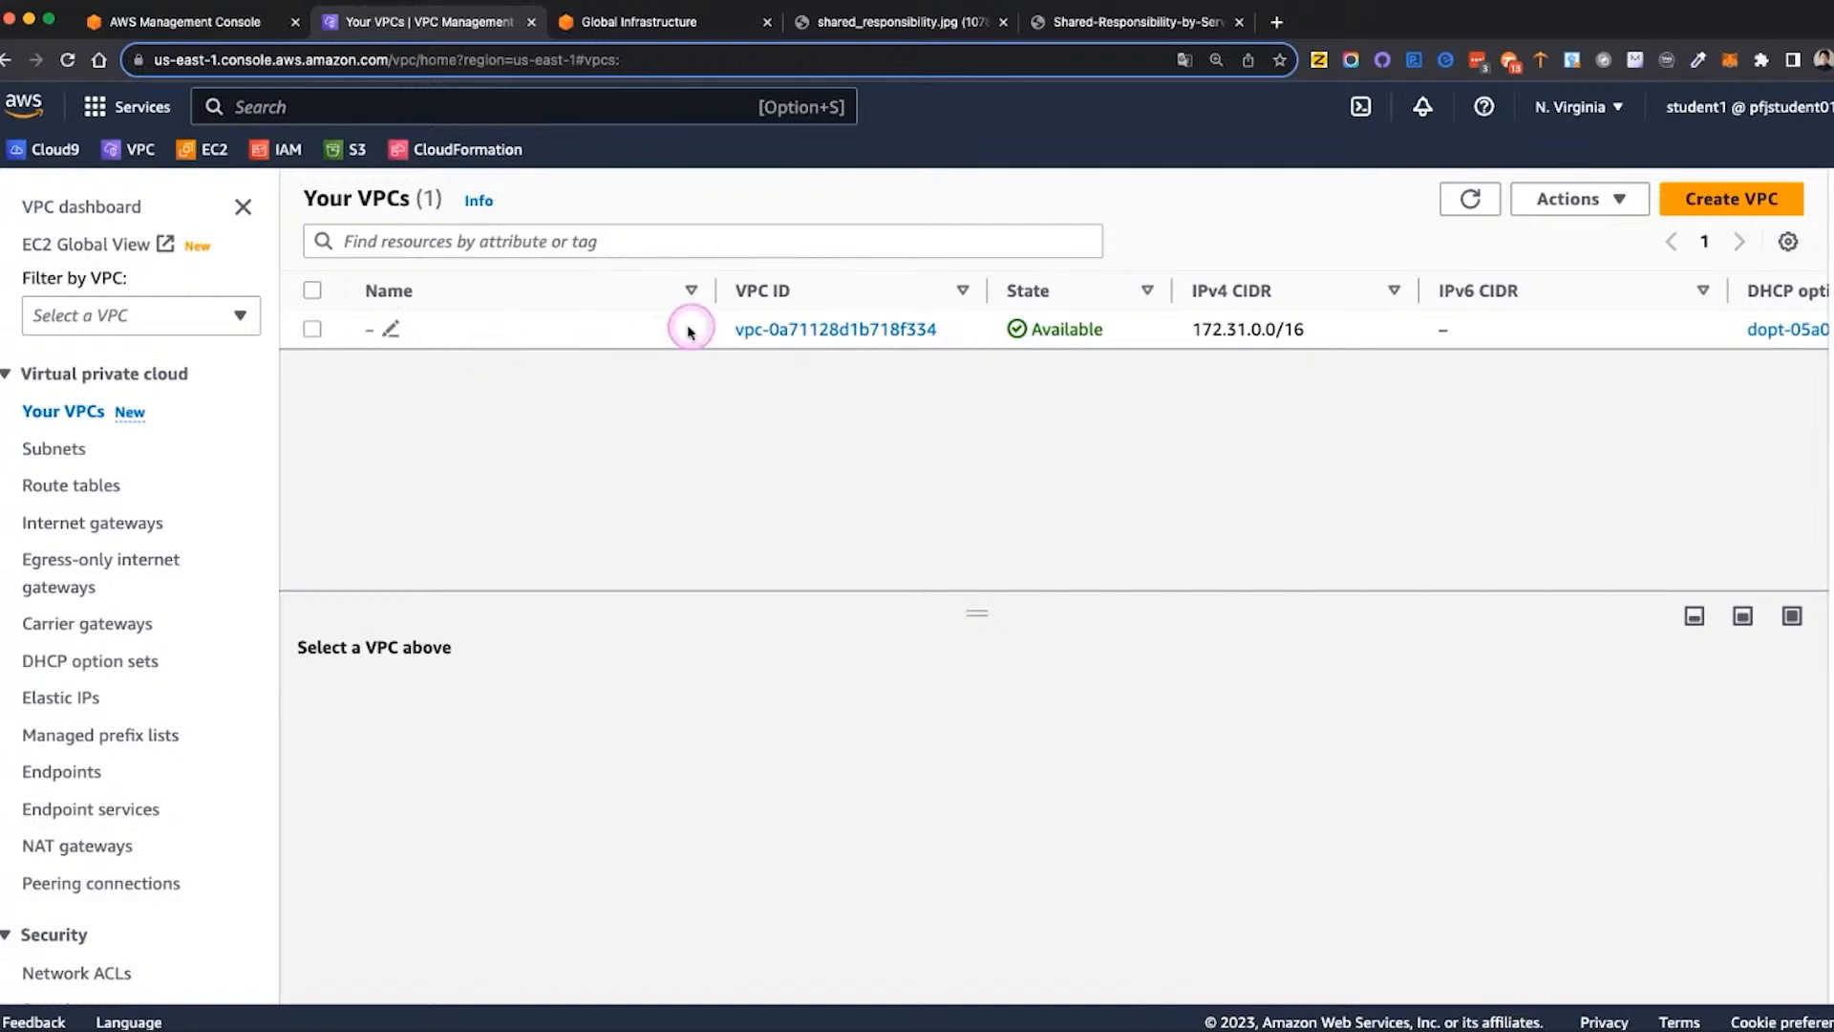
{"action": "left_click", "coordinate": [390, 329]}
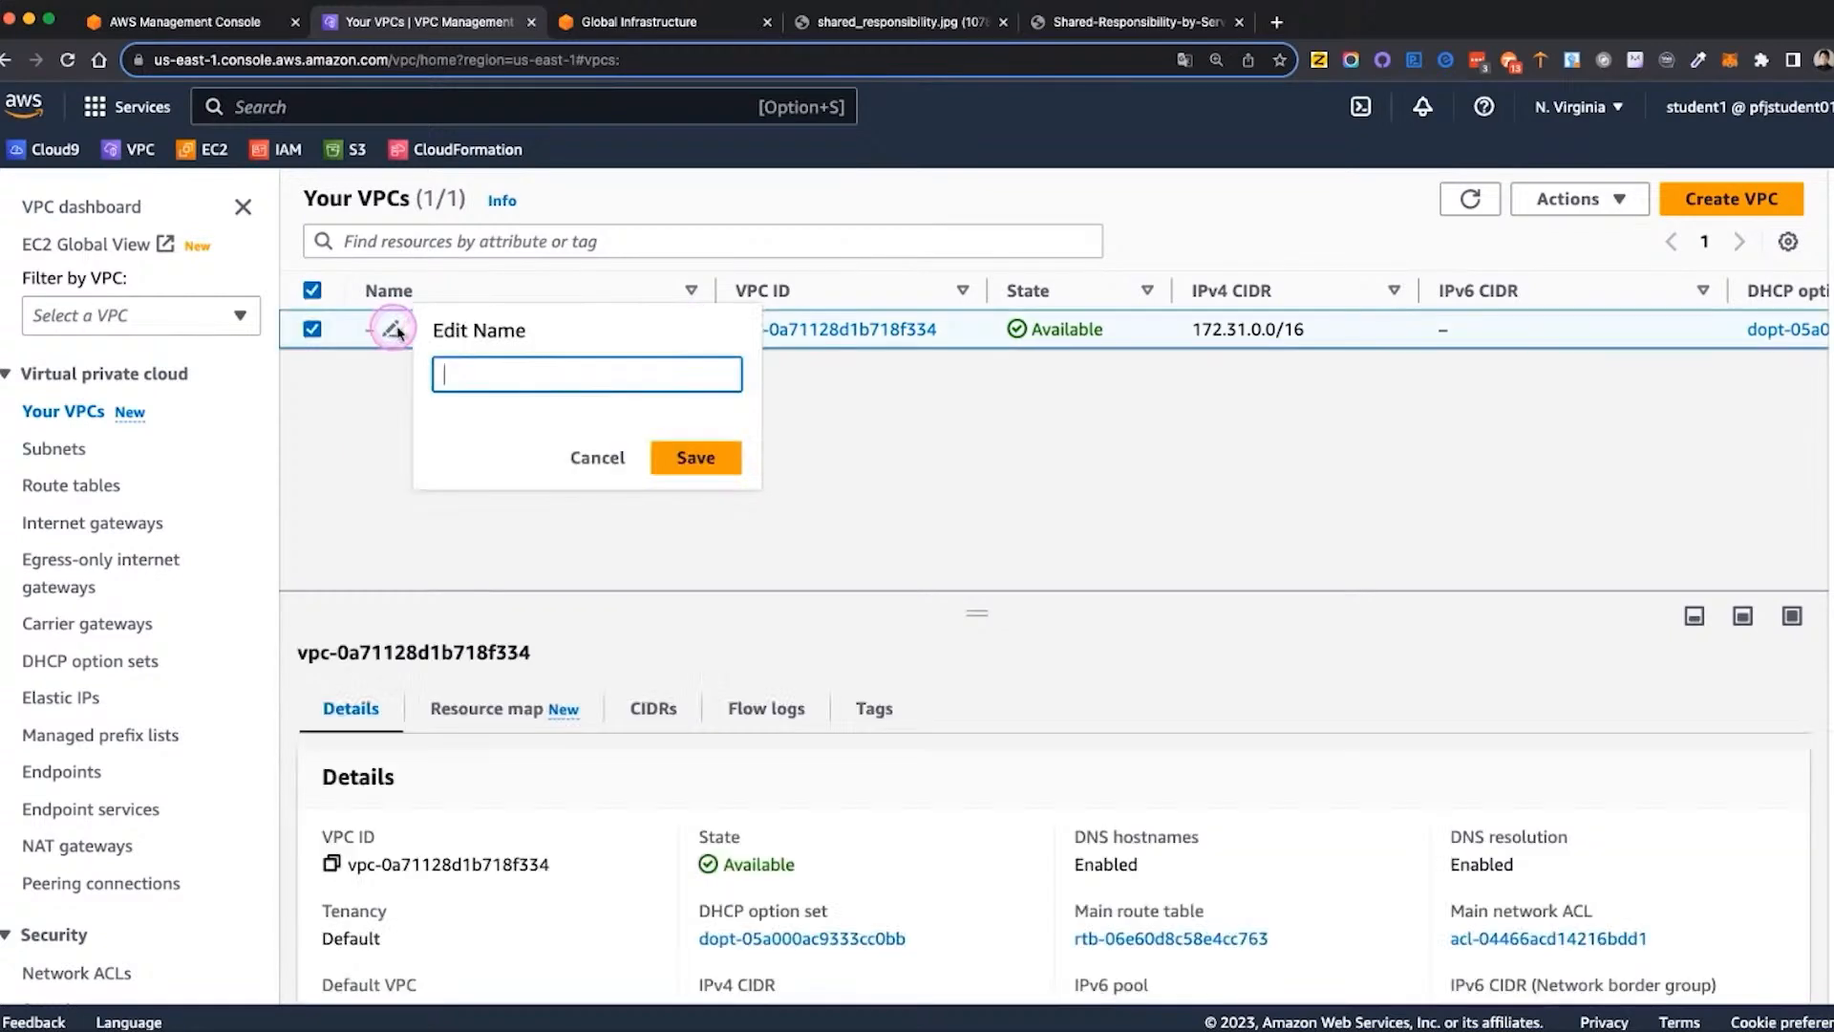
{"action": "type", "text": "defaultVPC"}
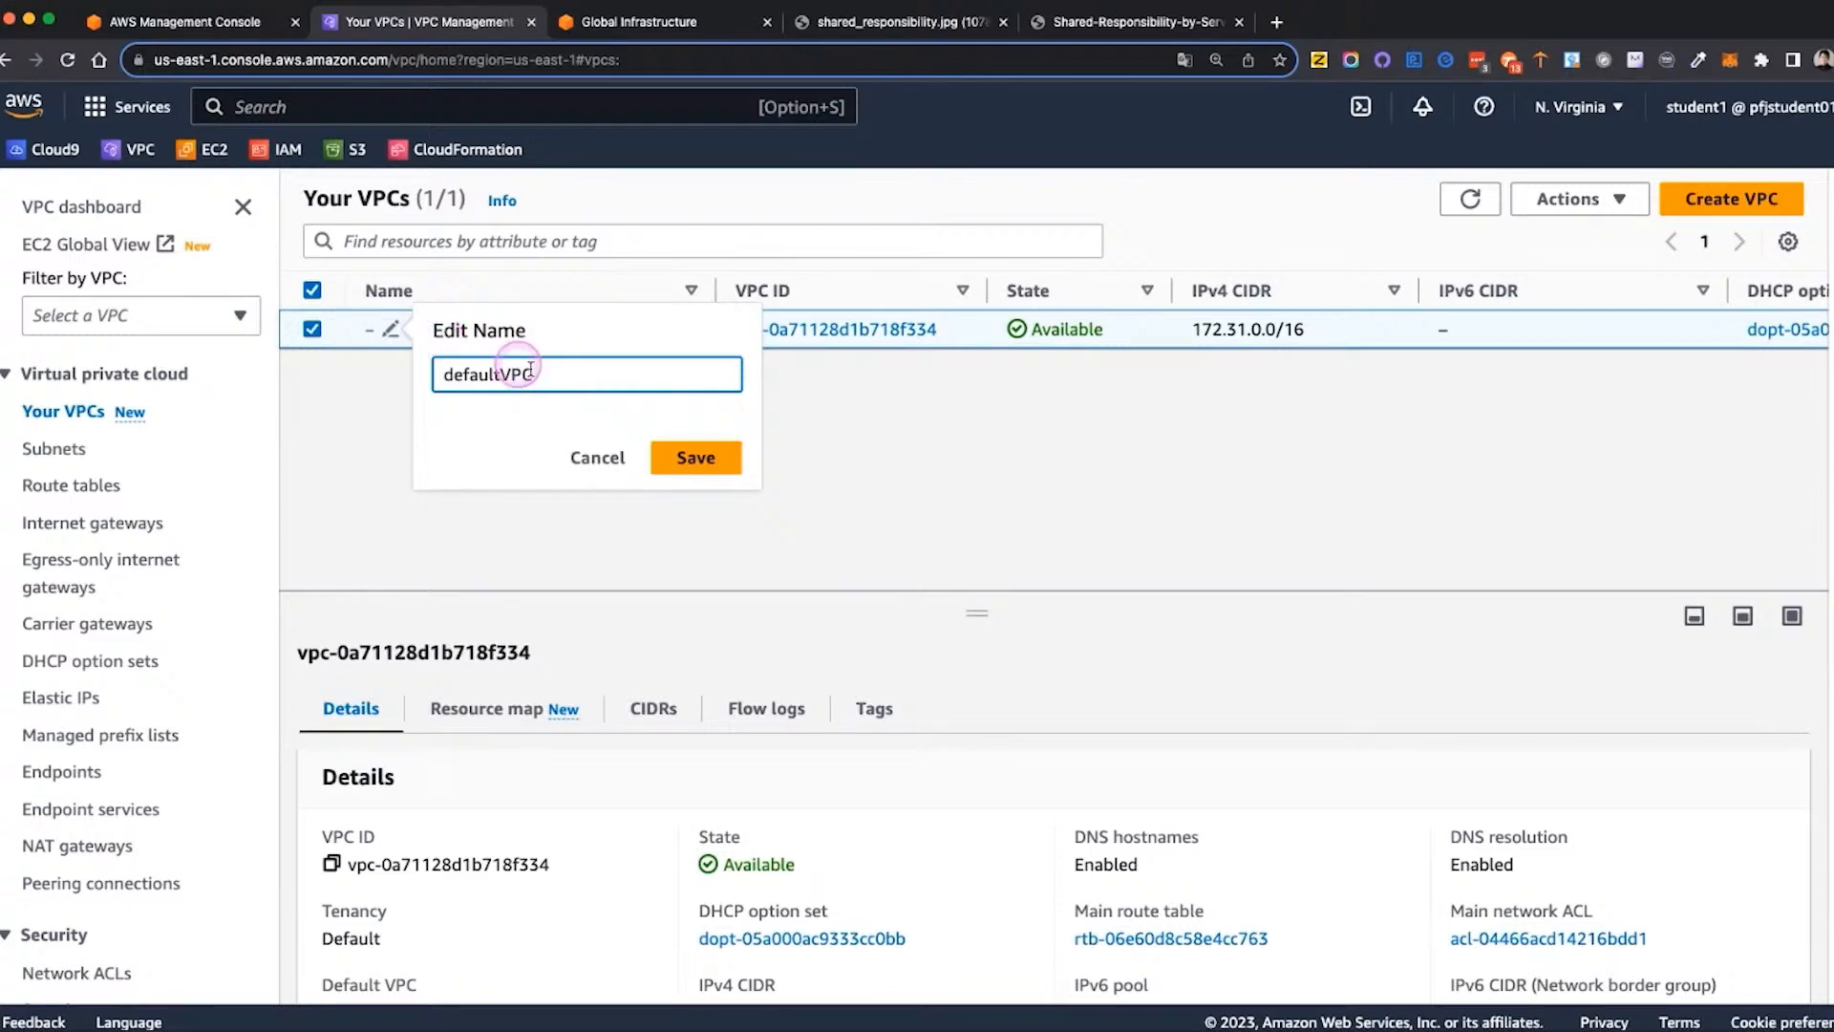
{"action": "left_click", "coordinate": [691, 457]}
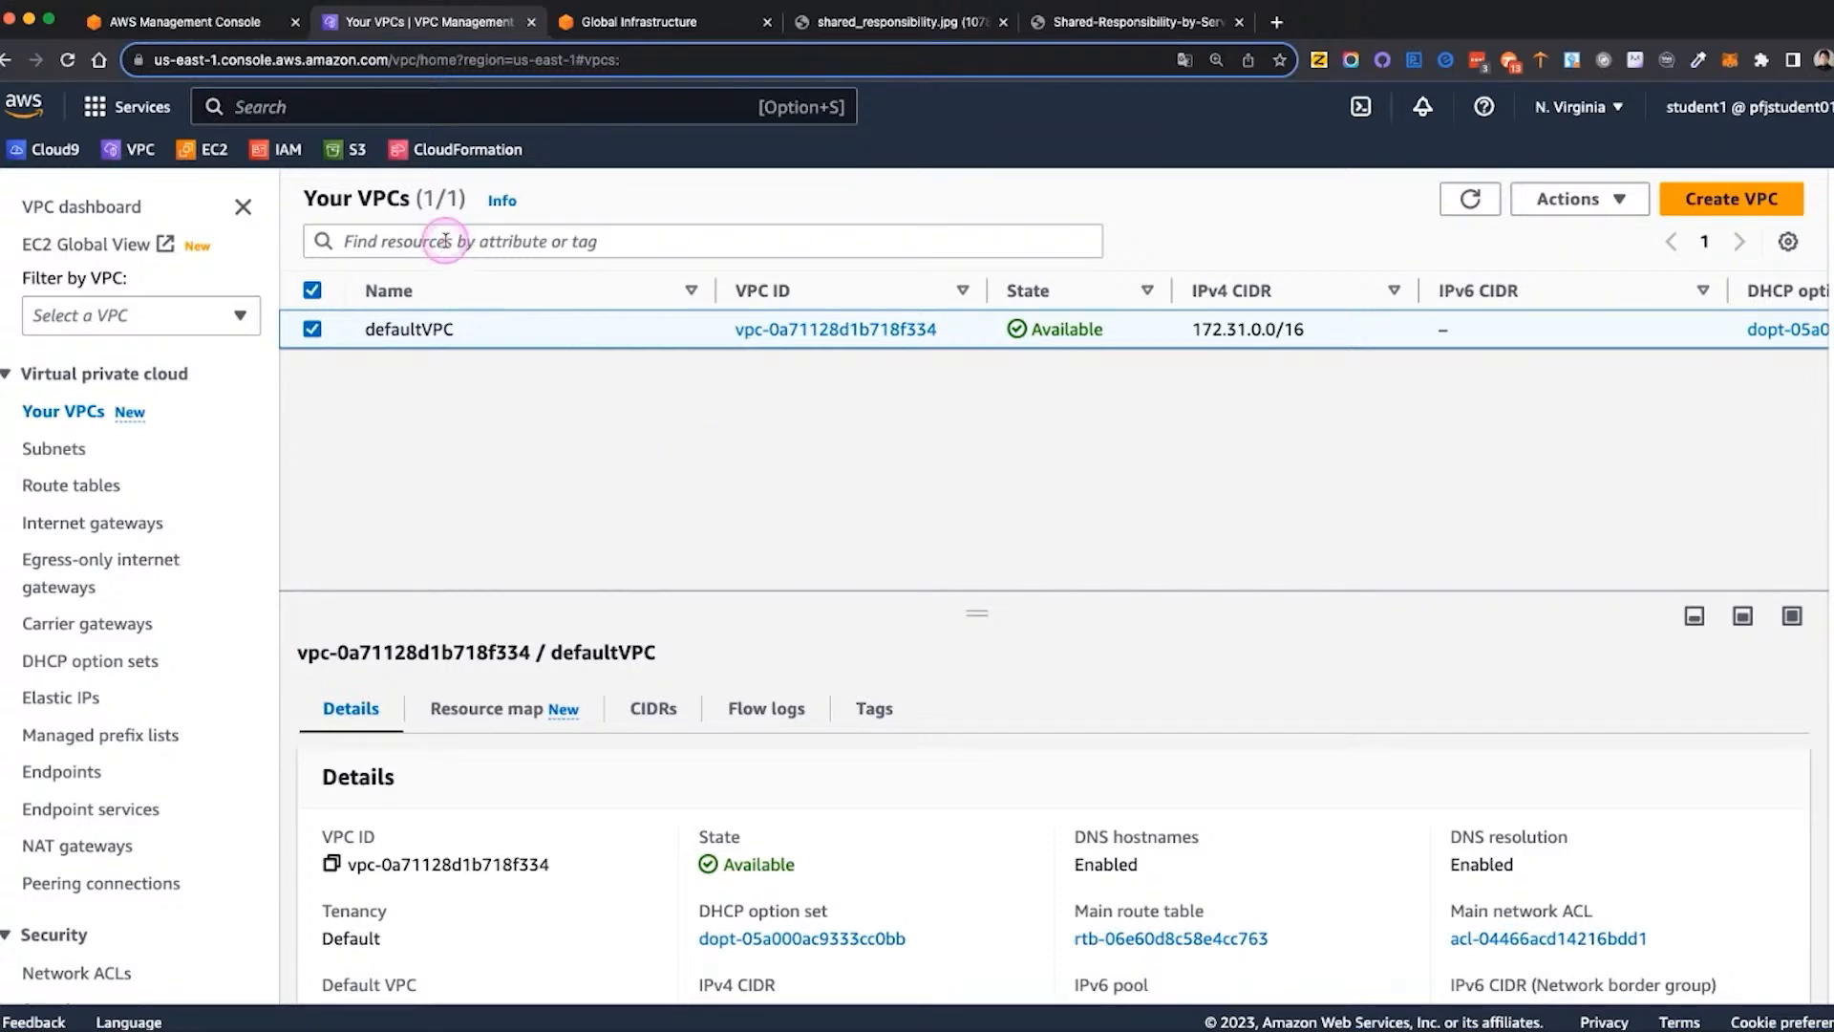
Search the AWS services for ec2 and open the EC2 dashboard
{"action": "left_click", "coordinate": [308, 107]}
{"action": "type", "text": "ec"}
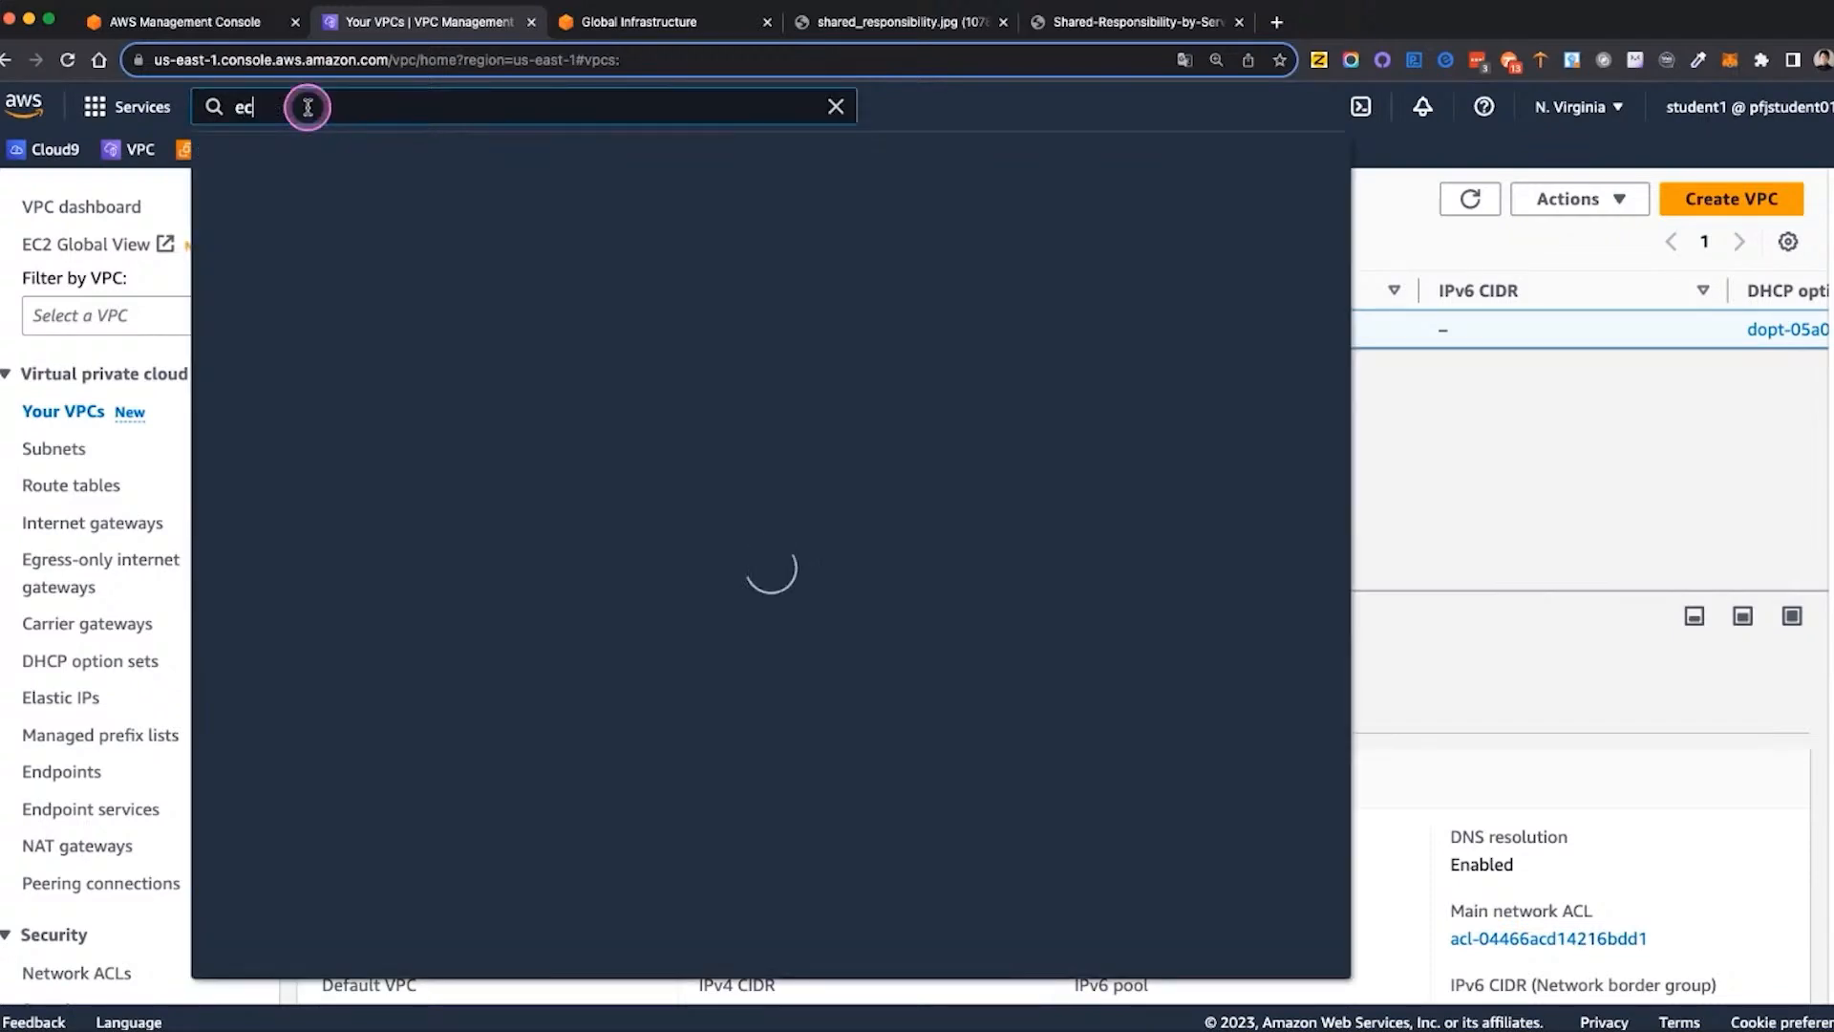
{"action": "type", "text": "2"}
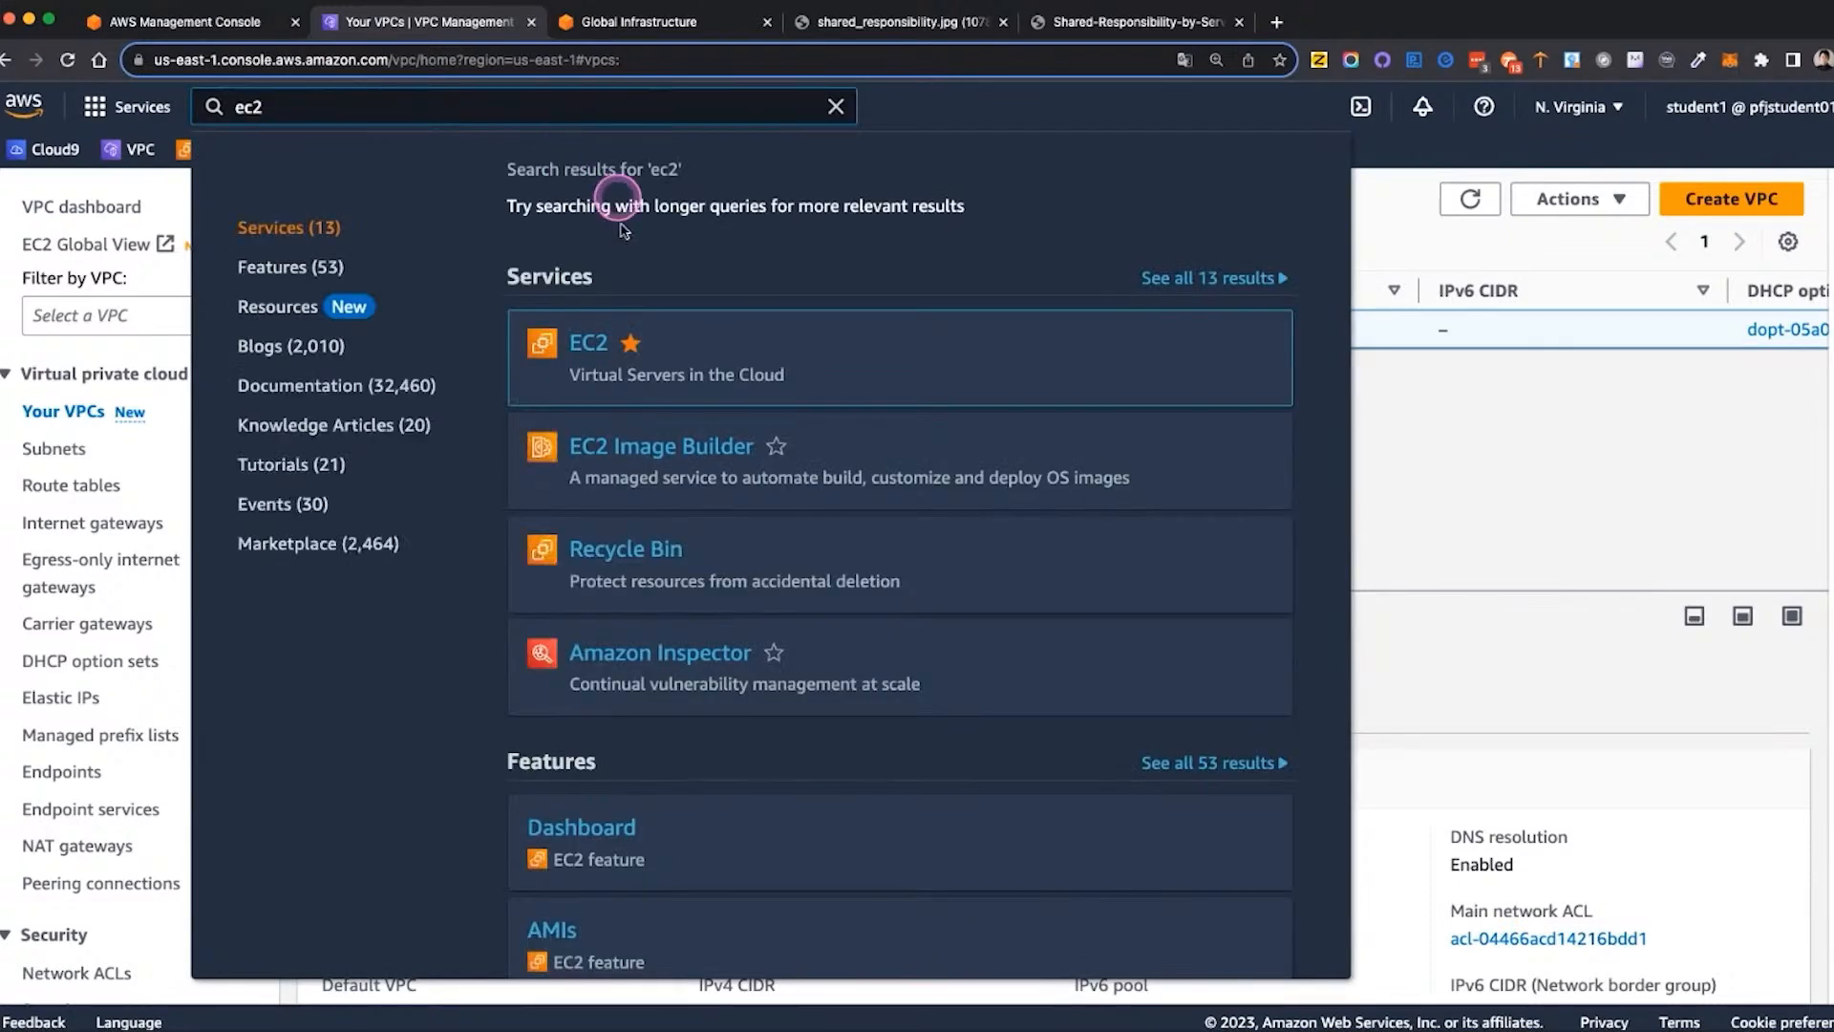
{"action": "left_click", "coordinate": [594, 346]}
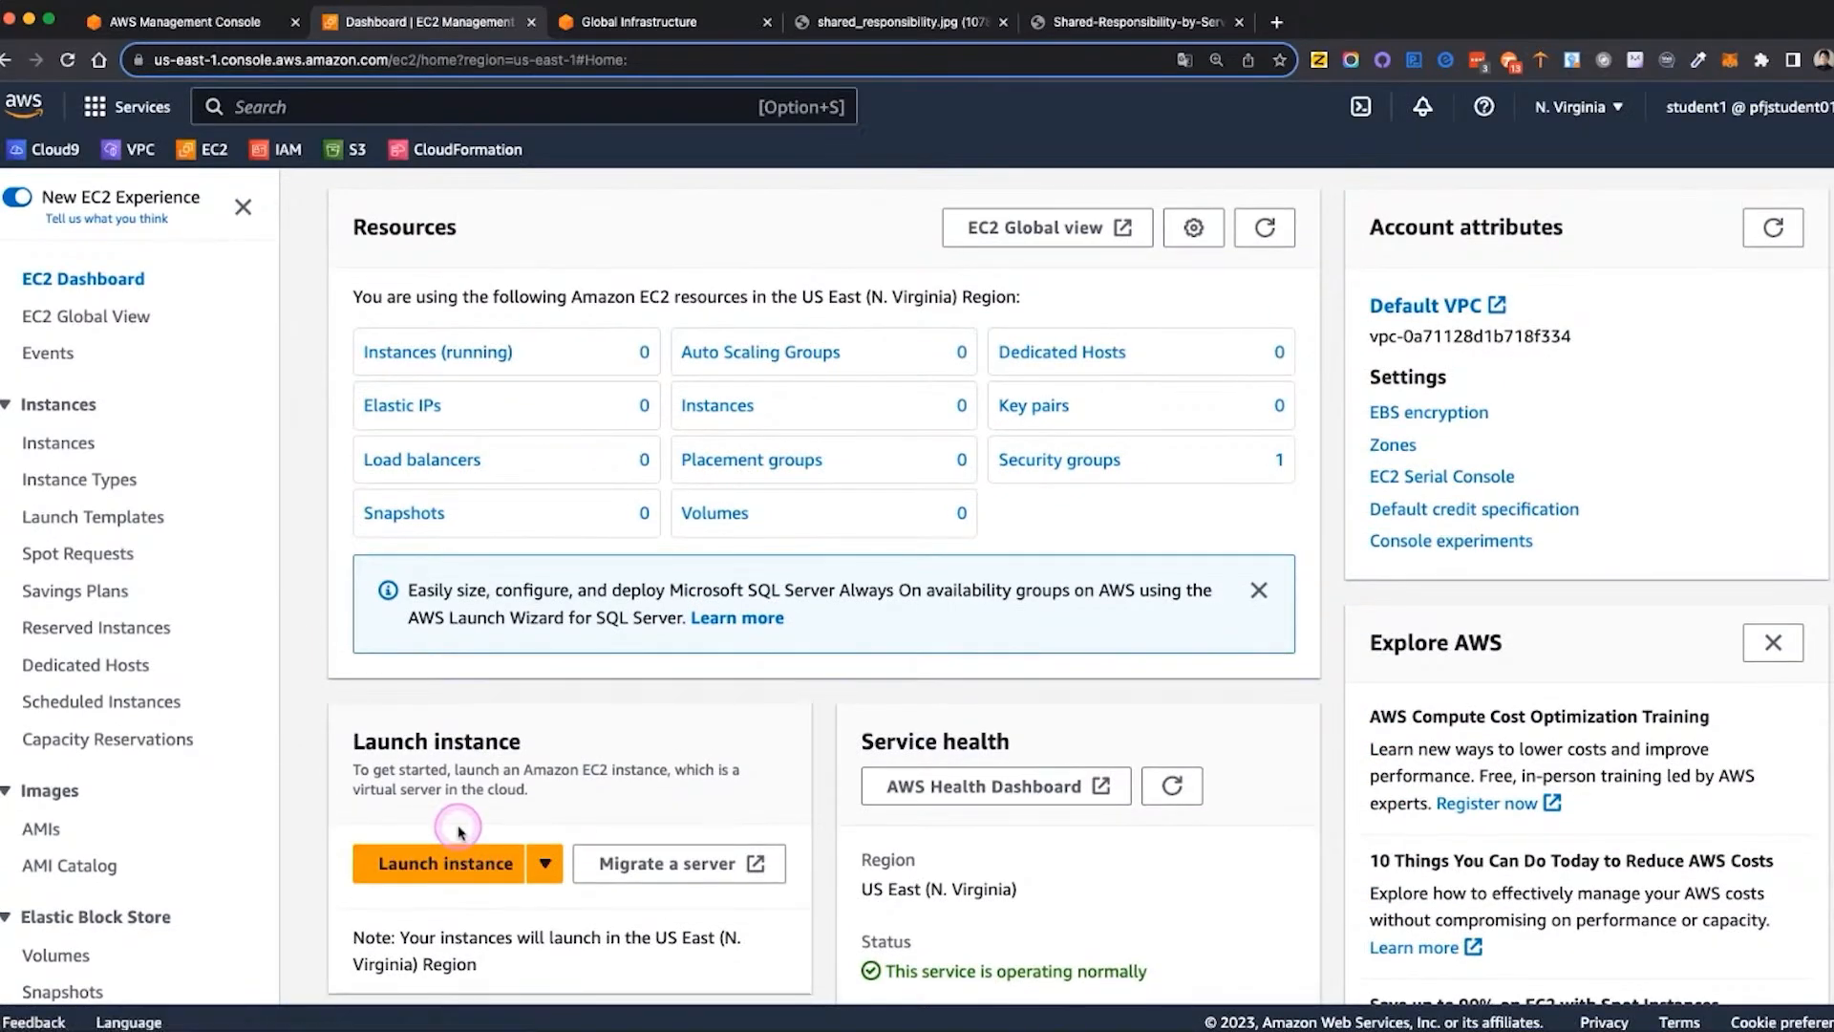
Start launching a new EC2 instance and name it mydemoserver
{"action": "left_click", "coordinate": [467, 862]}
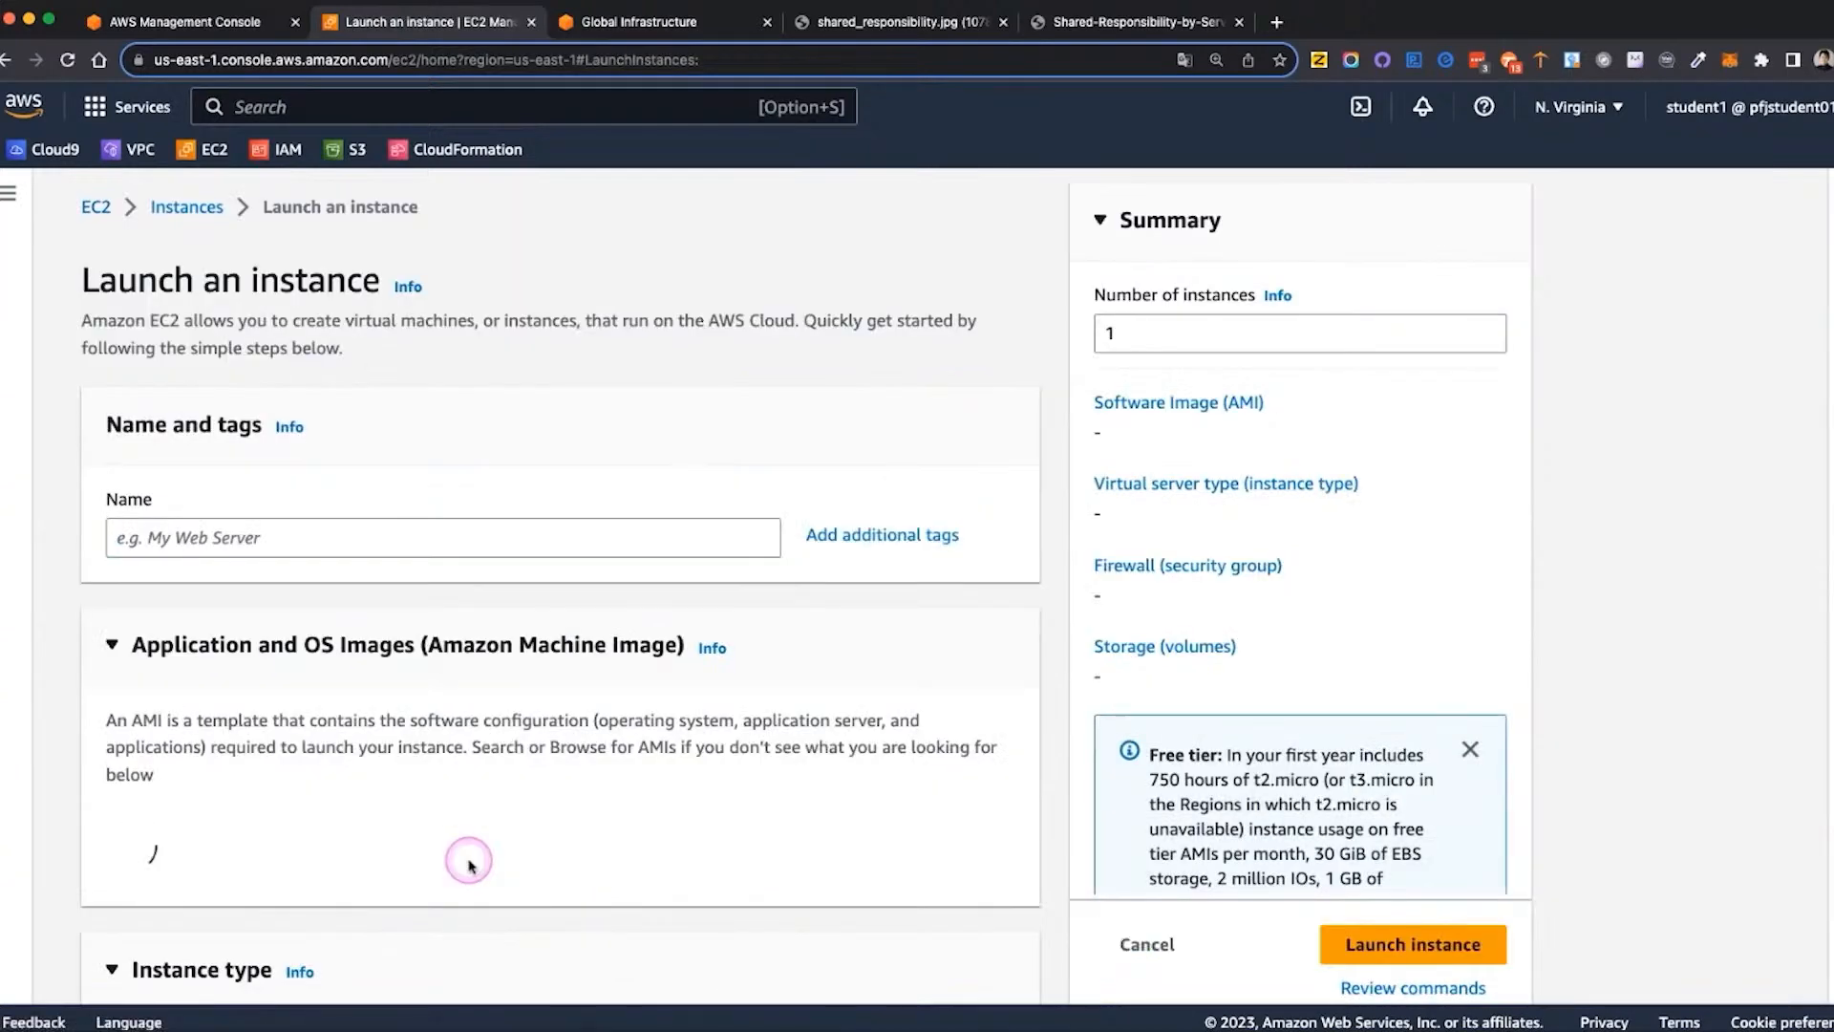
{"action": "left_click", "coordinate": [253, 537]}
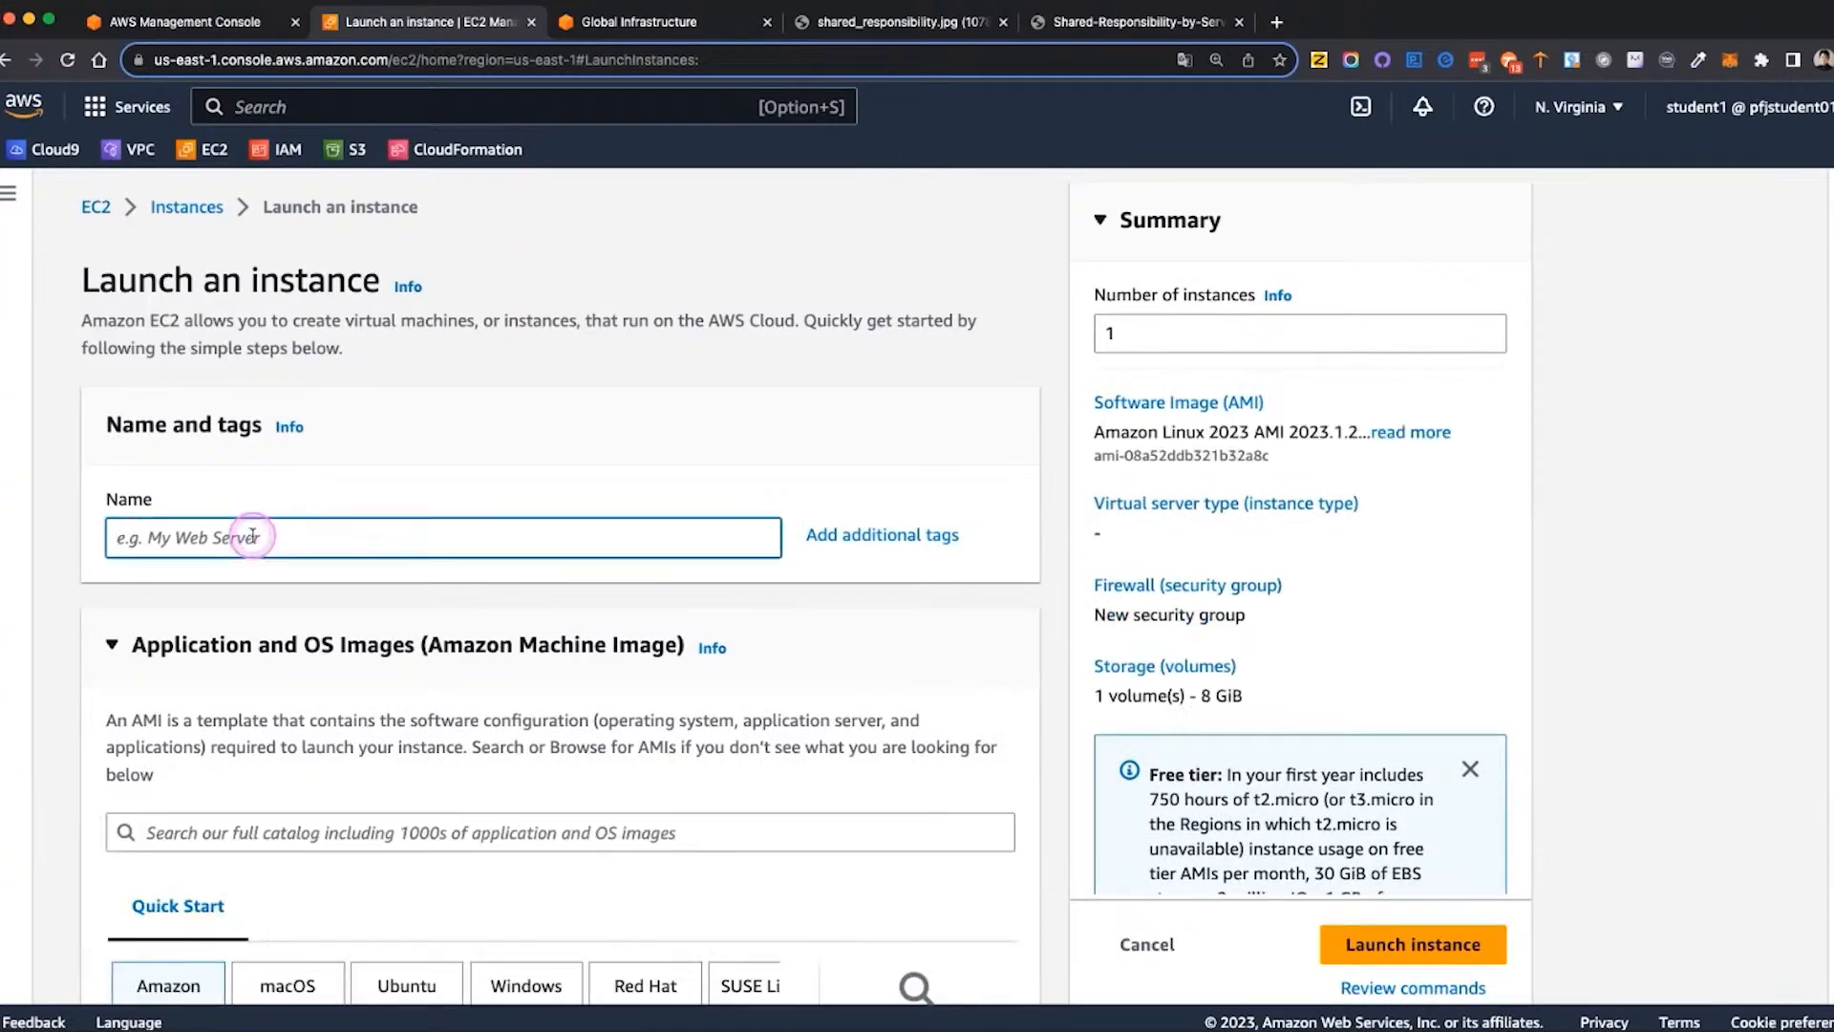
{"action": "type", "text": "mydemo"}
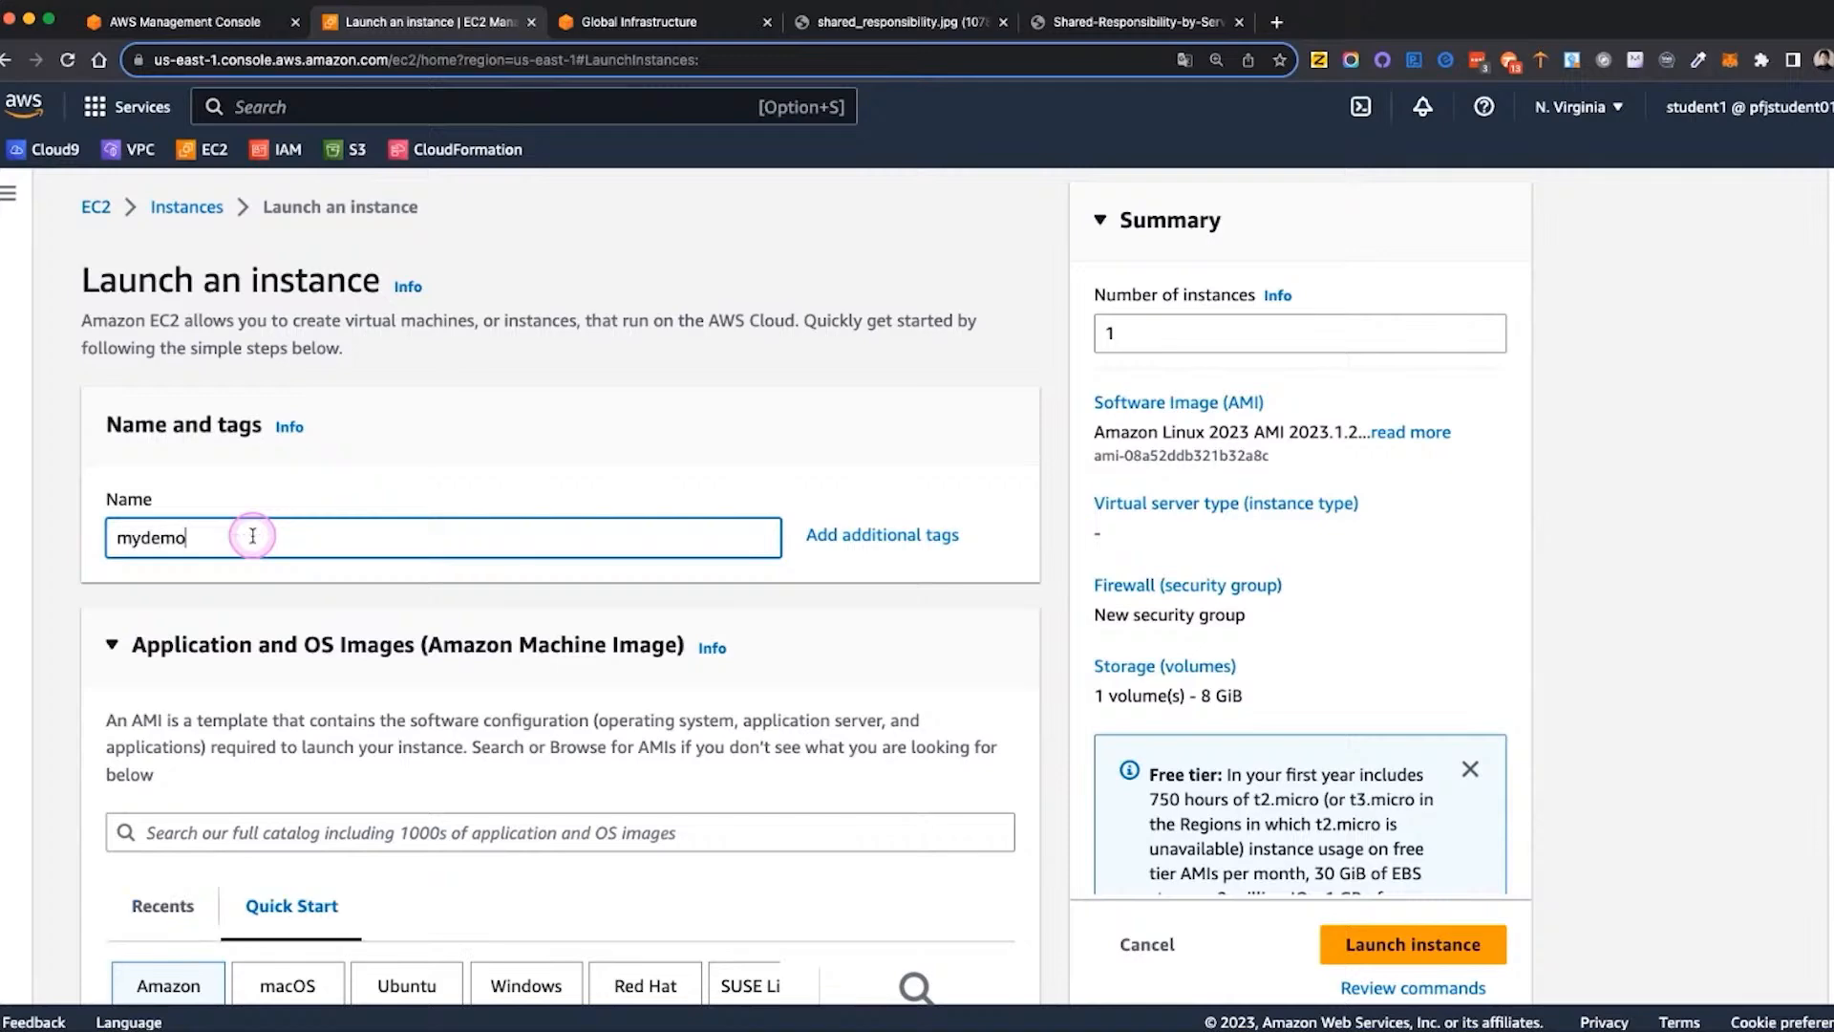
{"action": "type", "text": "server"}
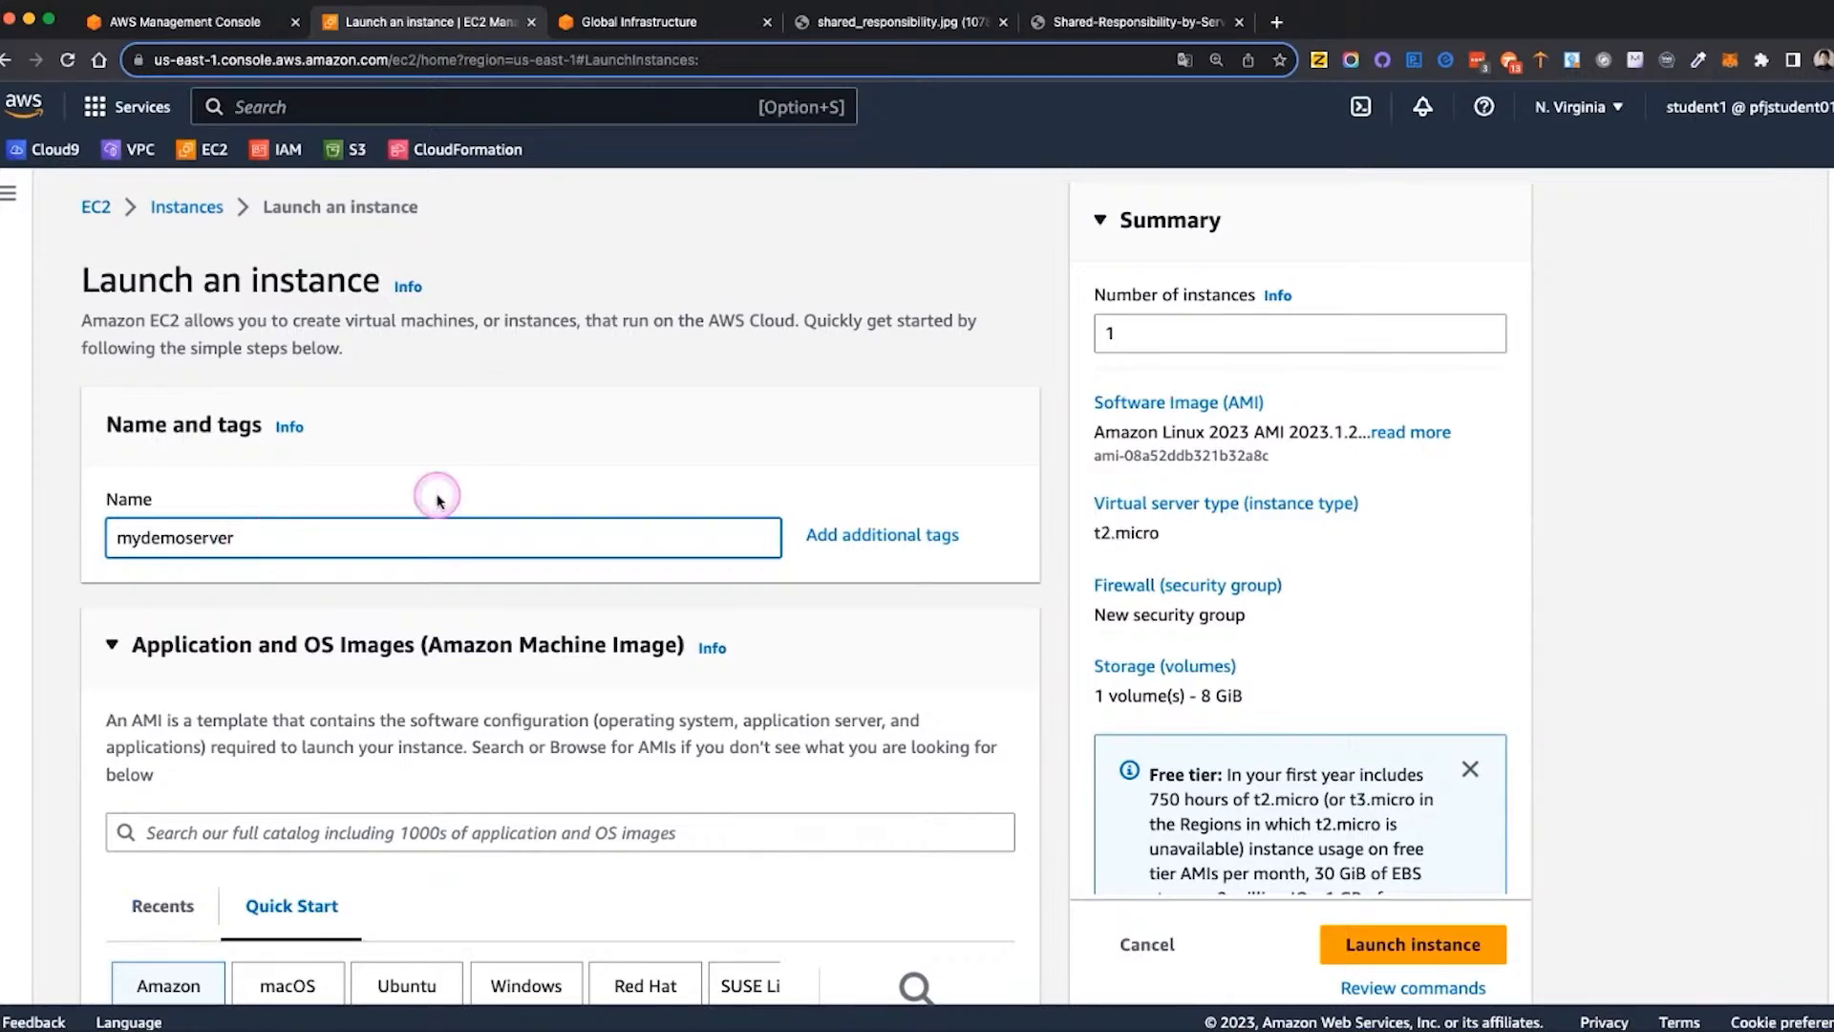
Keep the Amazon Linux 2023 AMI and t2.micro instance type, and choose to proceed without a key pair
{"action": "scroll", "coordinate": [438, 499], "scroll_direction": "down", "scroll_amount": 2}
{"action": "scroll", "coordinate": [439, 499], "scroll_direction": "down", "scroll_amount": 3}
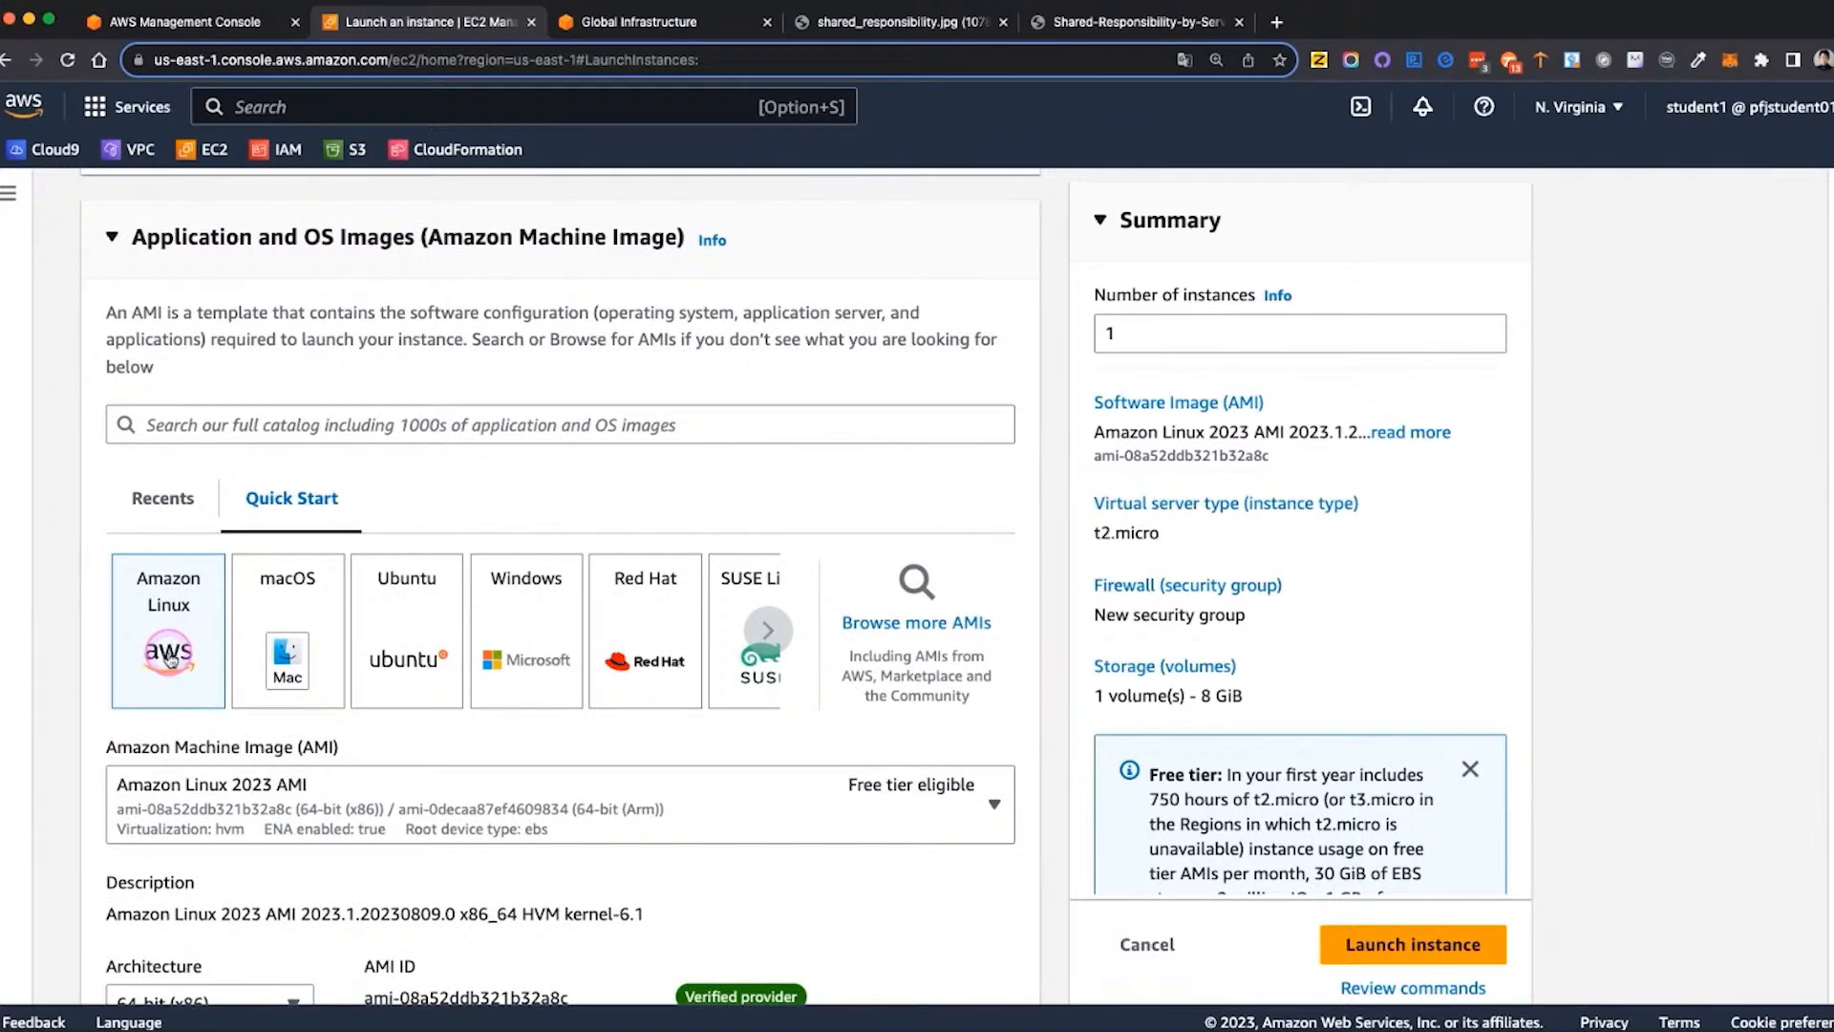
{"action": "scroll", "coordinate": [168, 656], "scroll_direction": "down", "scroll_amount": 5}
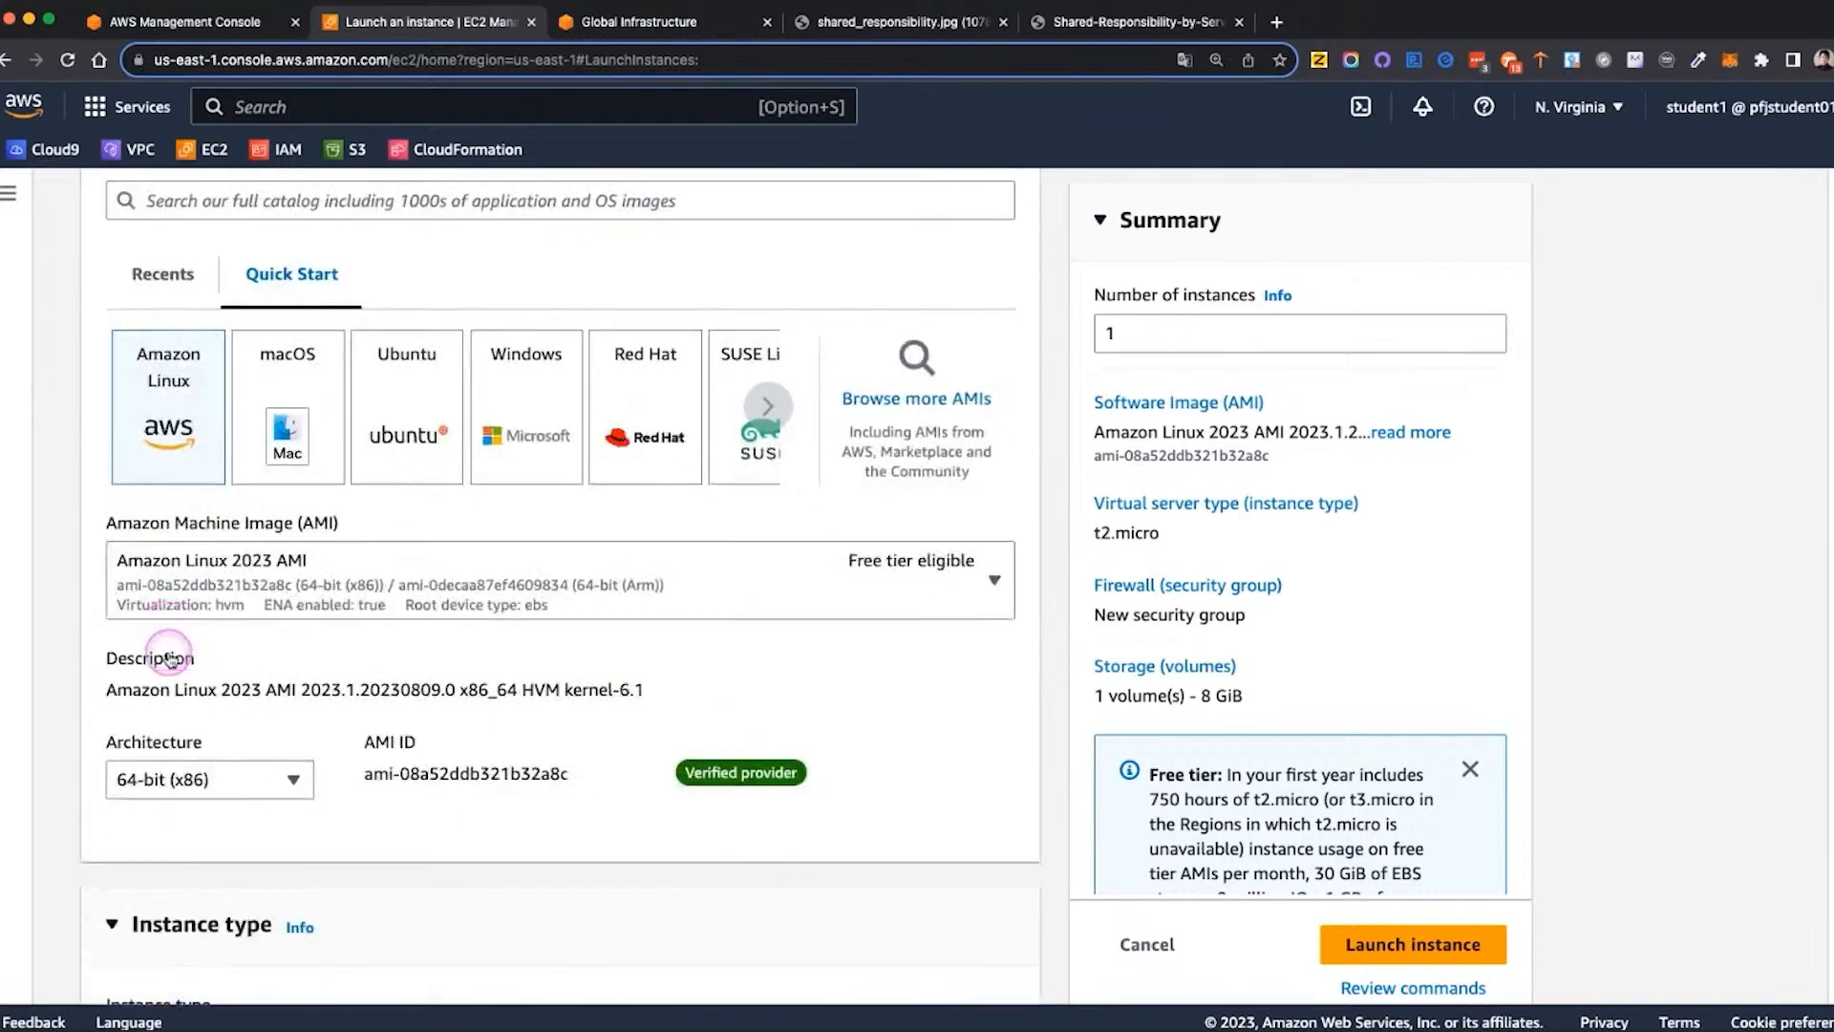
{"action": "scroll", "coordinate": [172, 631], "scroll_direction": "down", "scroll_amount": 2}
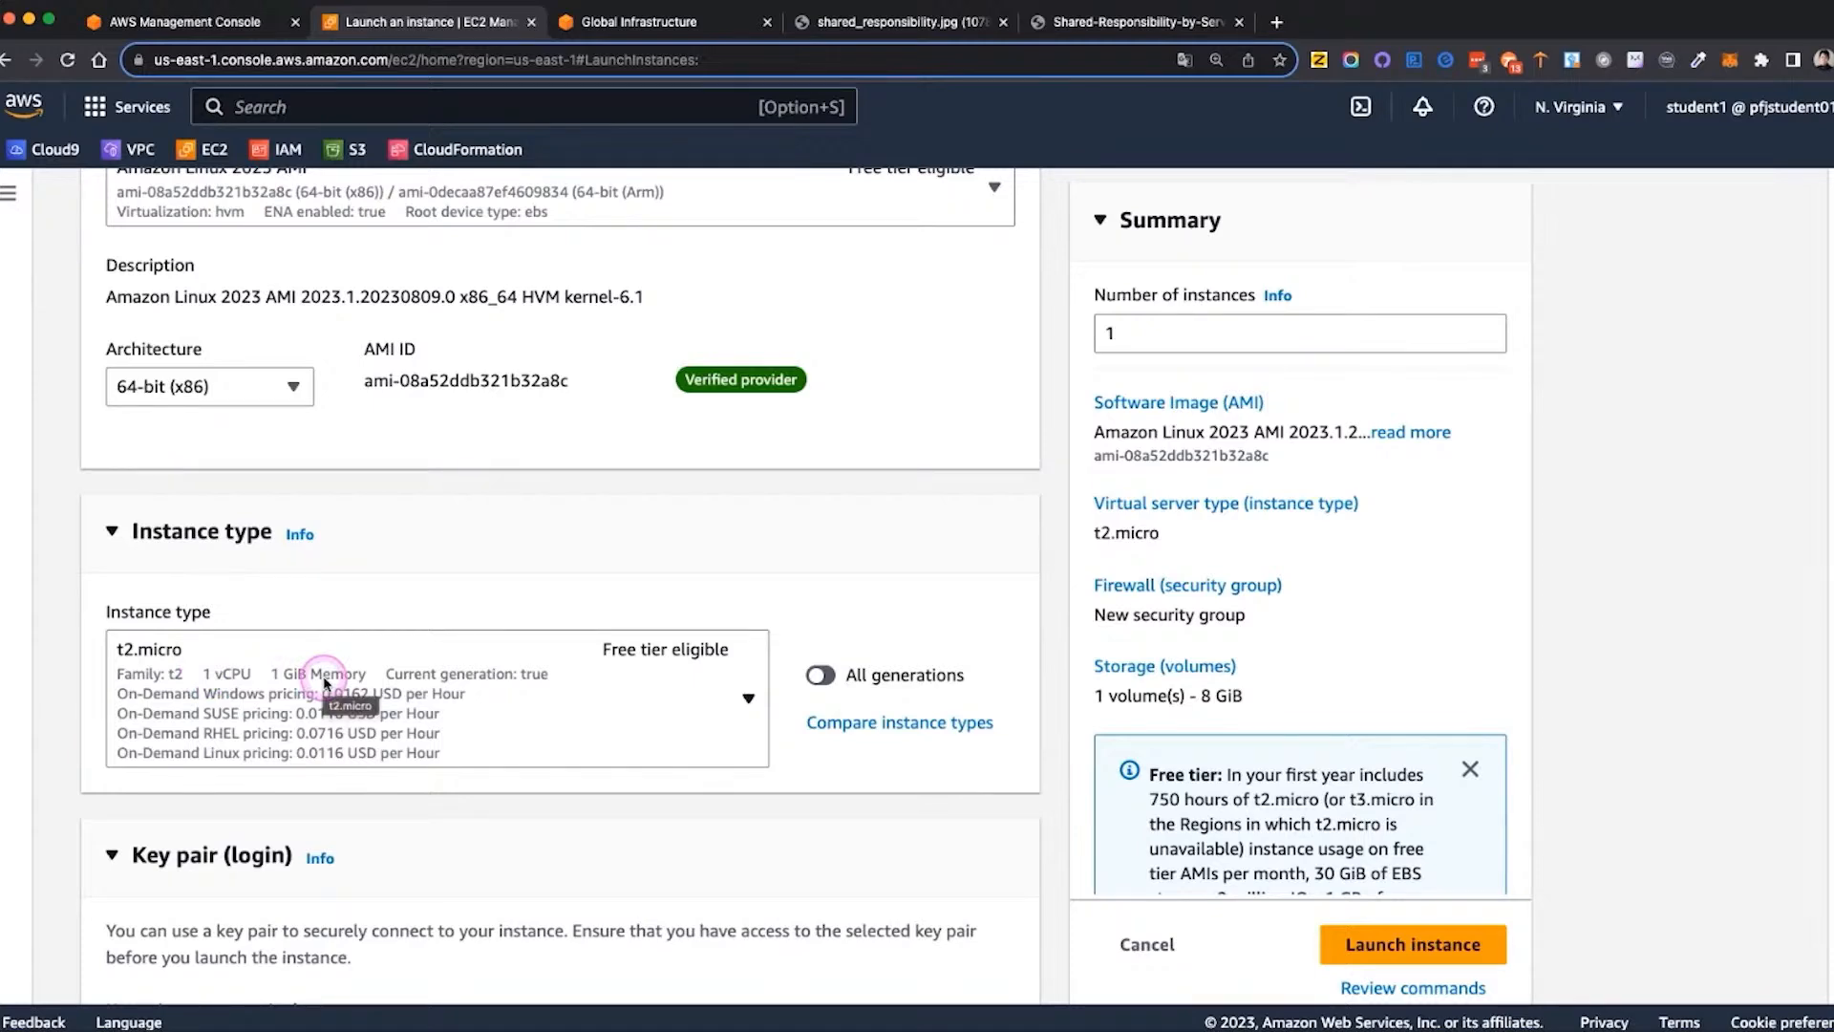
{"action": "scroll", "coordinate": [325, 681], "scroll_direction": "down", "scroll_amount": 5}
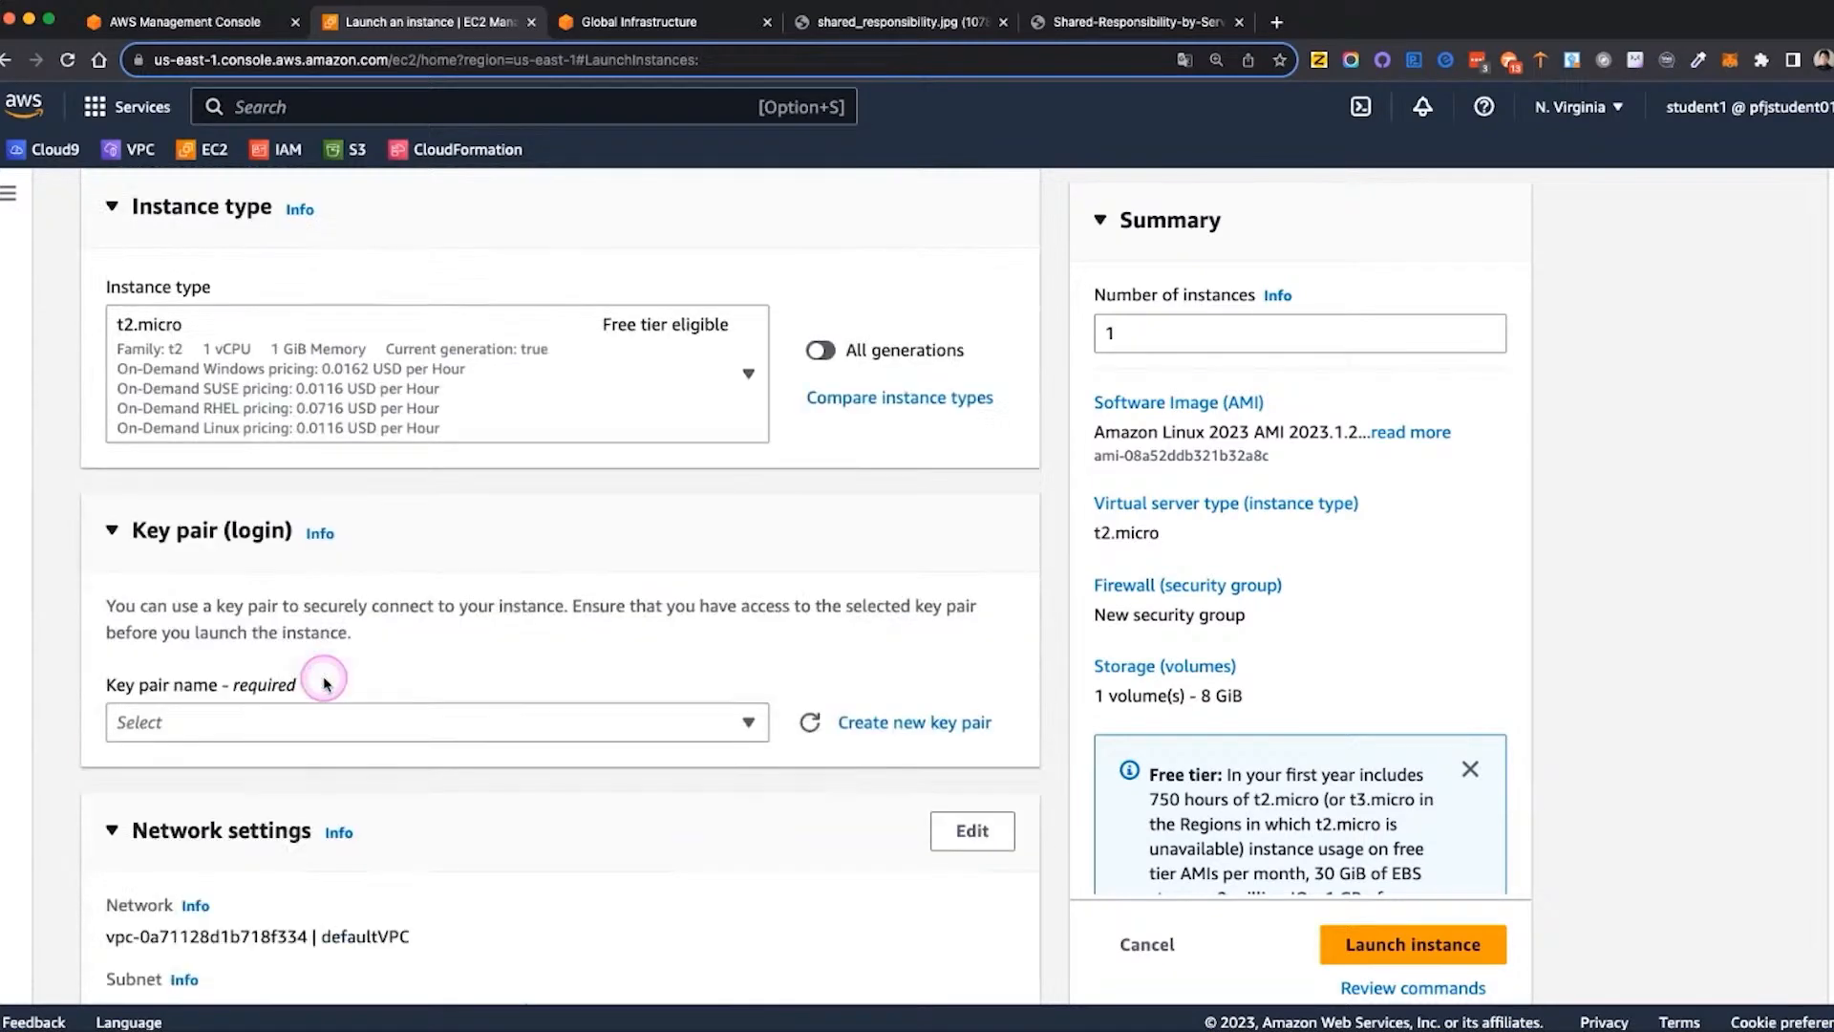
{"action": "left_click", "coordinate": [525, 716]}
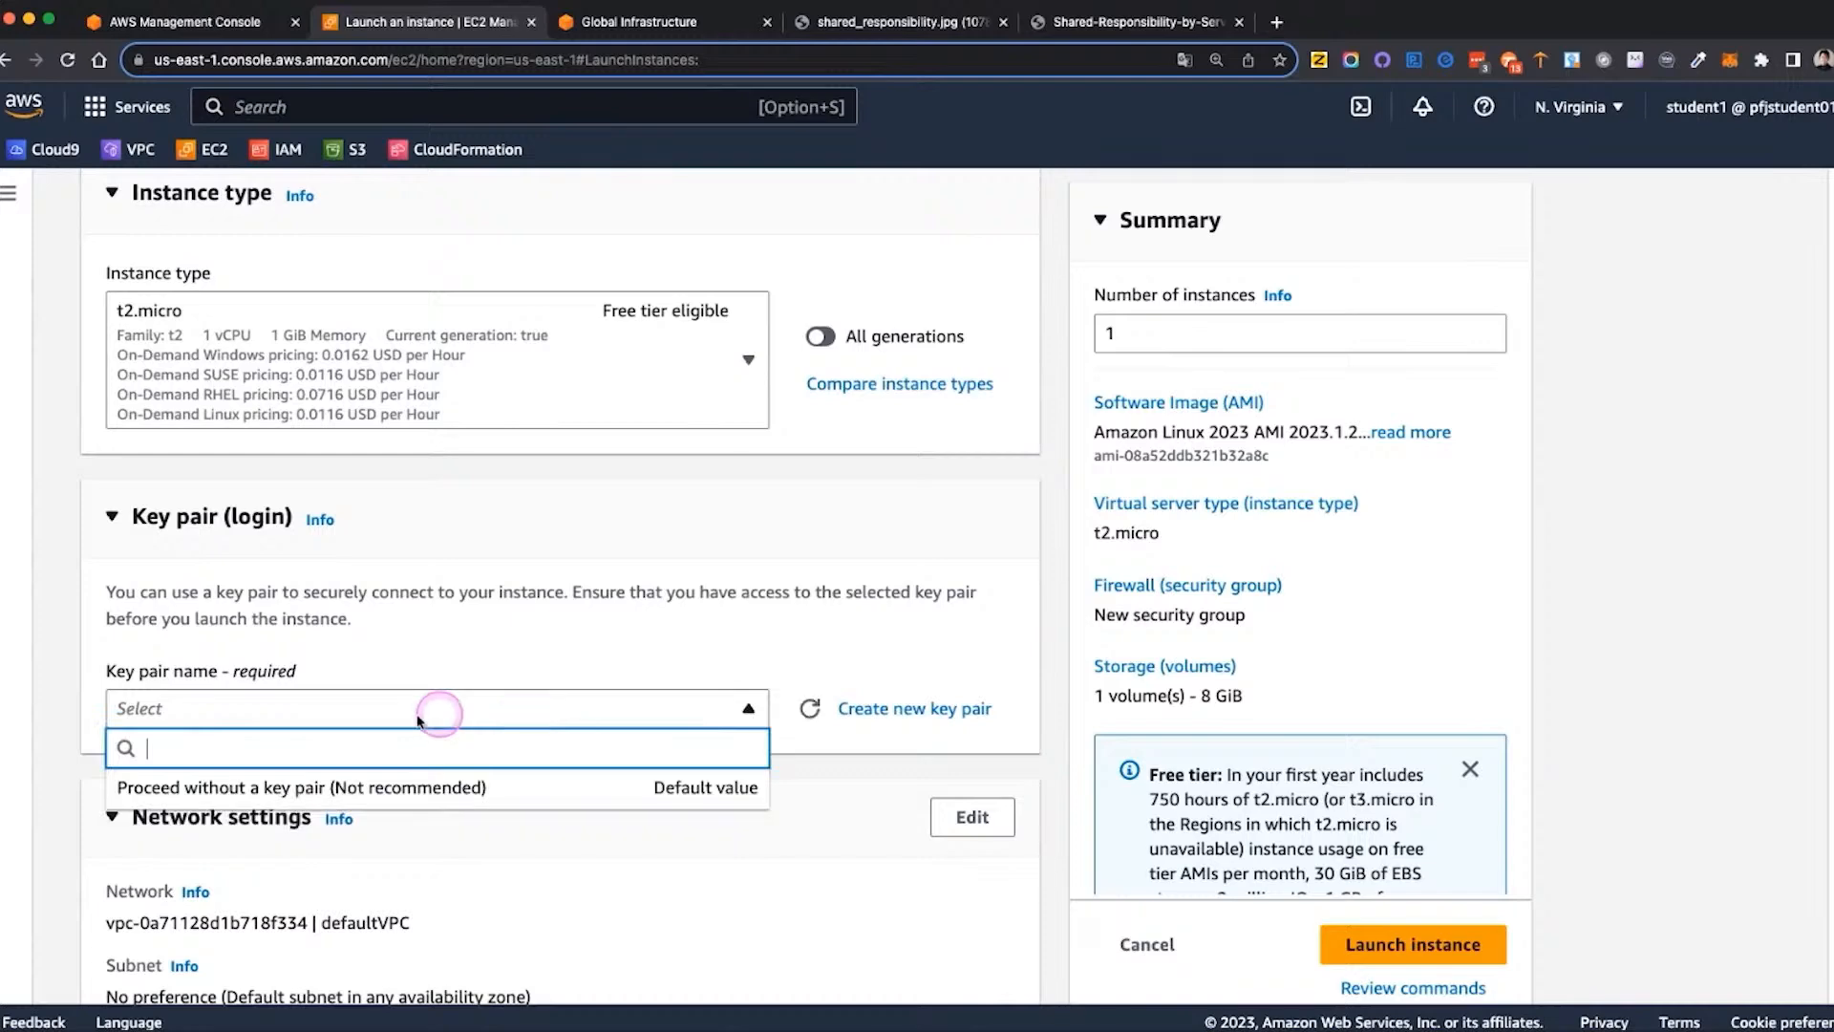
{"action": "left_click", "coordinate": [285, 783]}
Check that the network is defaultVPC, keep the default security group and storage settings, and launch the instance
{"action": "scroll", "coordinate": [285, 787], "scroll_direction": "down", "scroll_amount": 7}
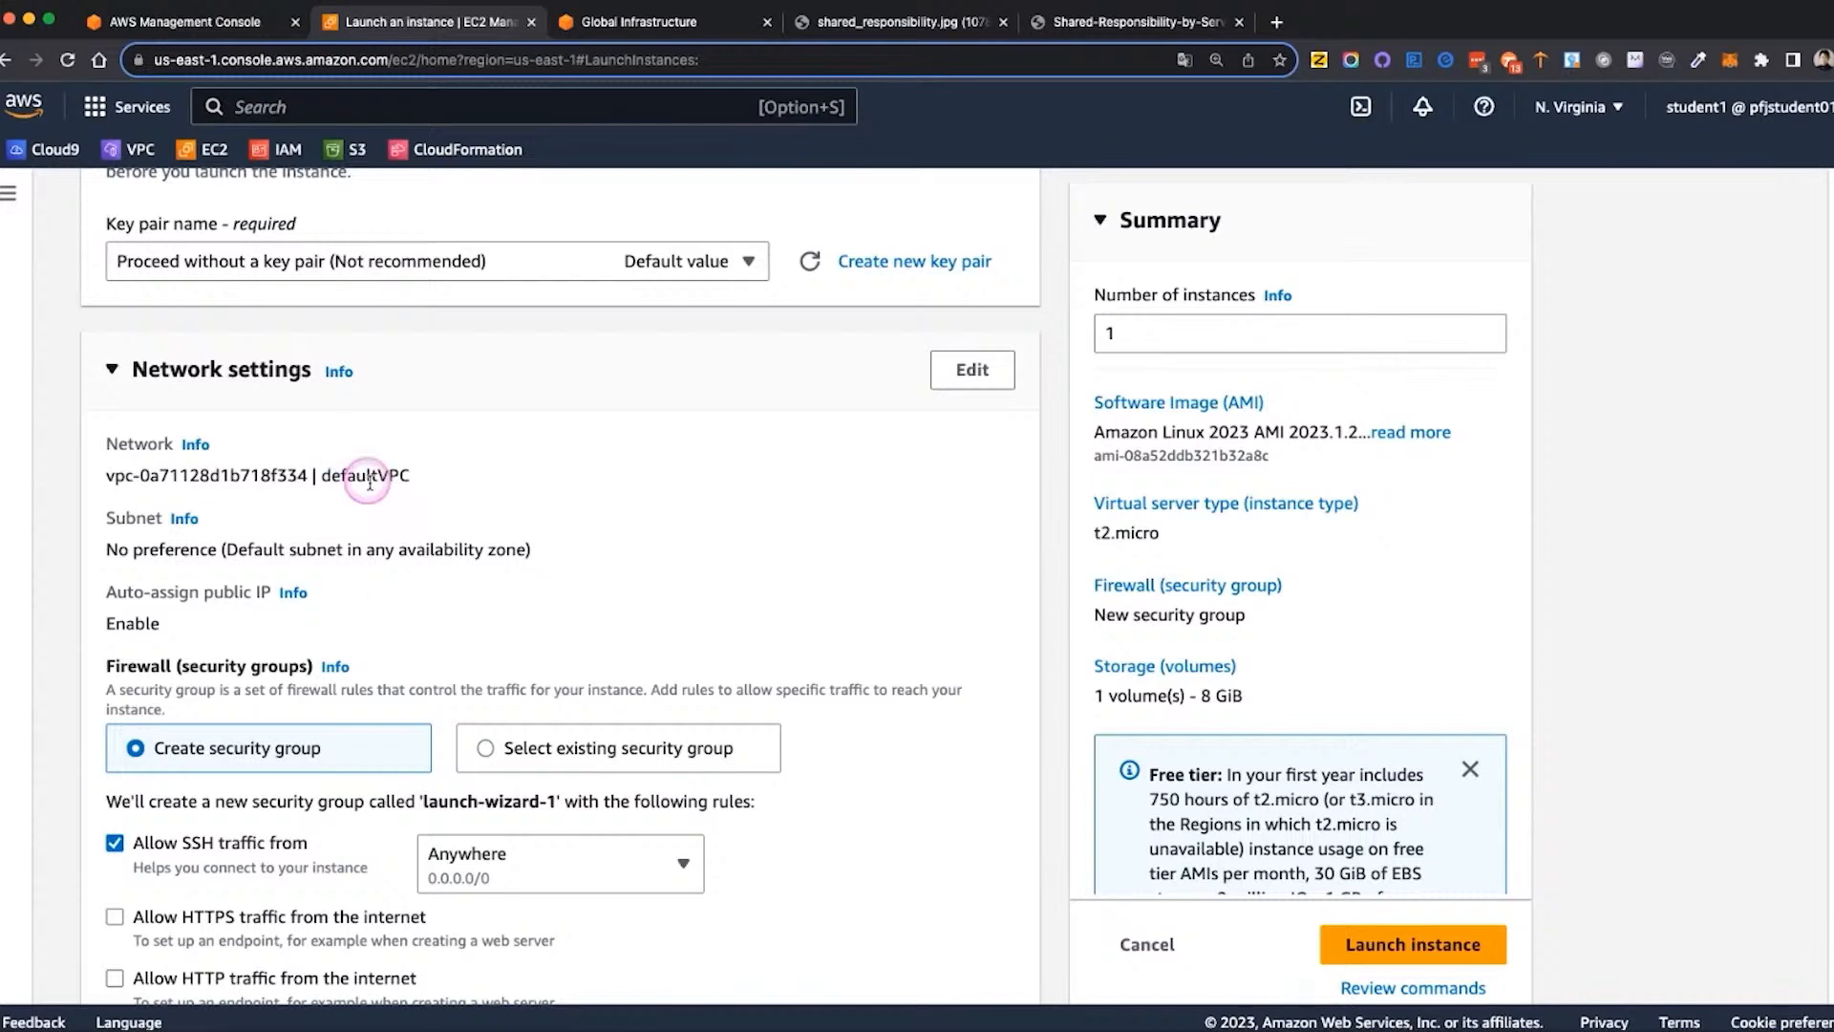
{"action": "left_click_drag", "start_coordinate": [420, 481], "coordinate": [313, 478]}
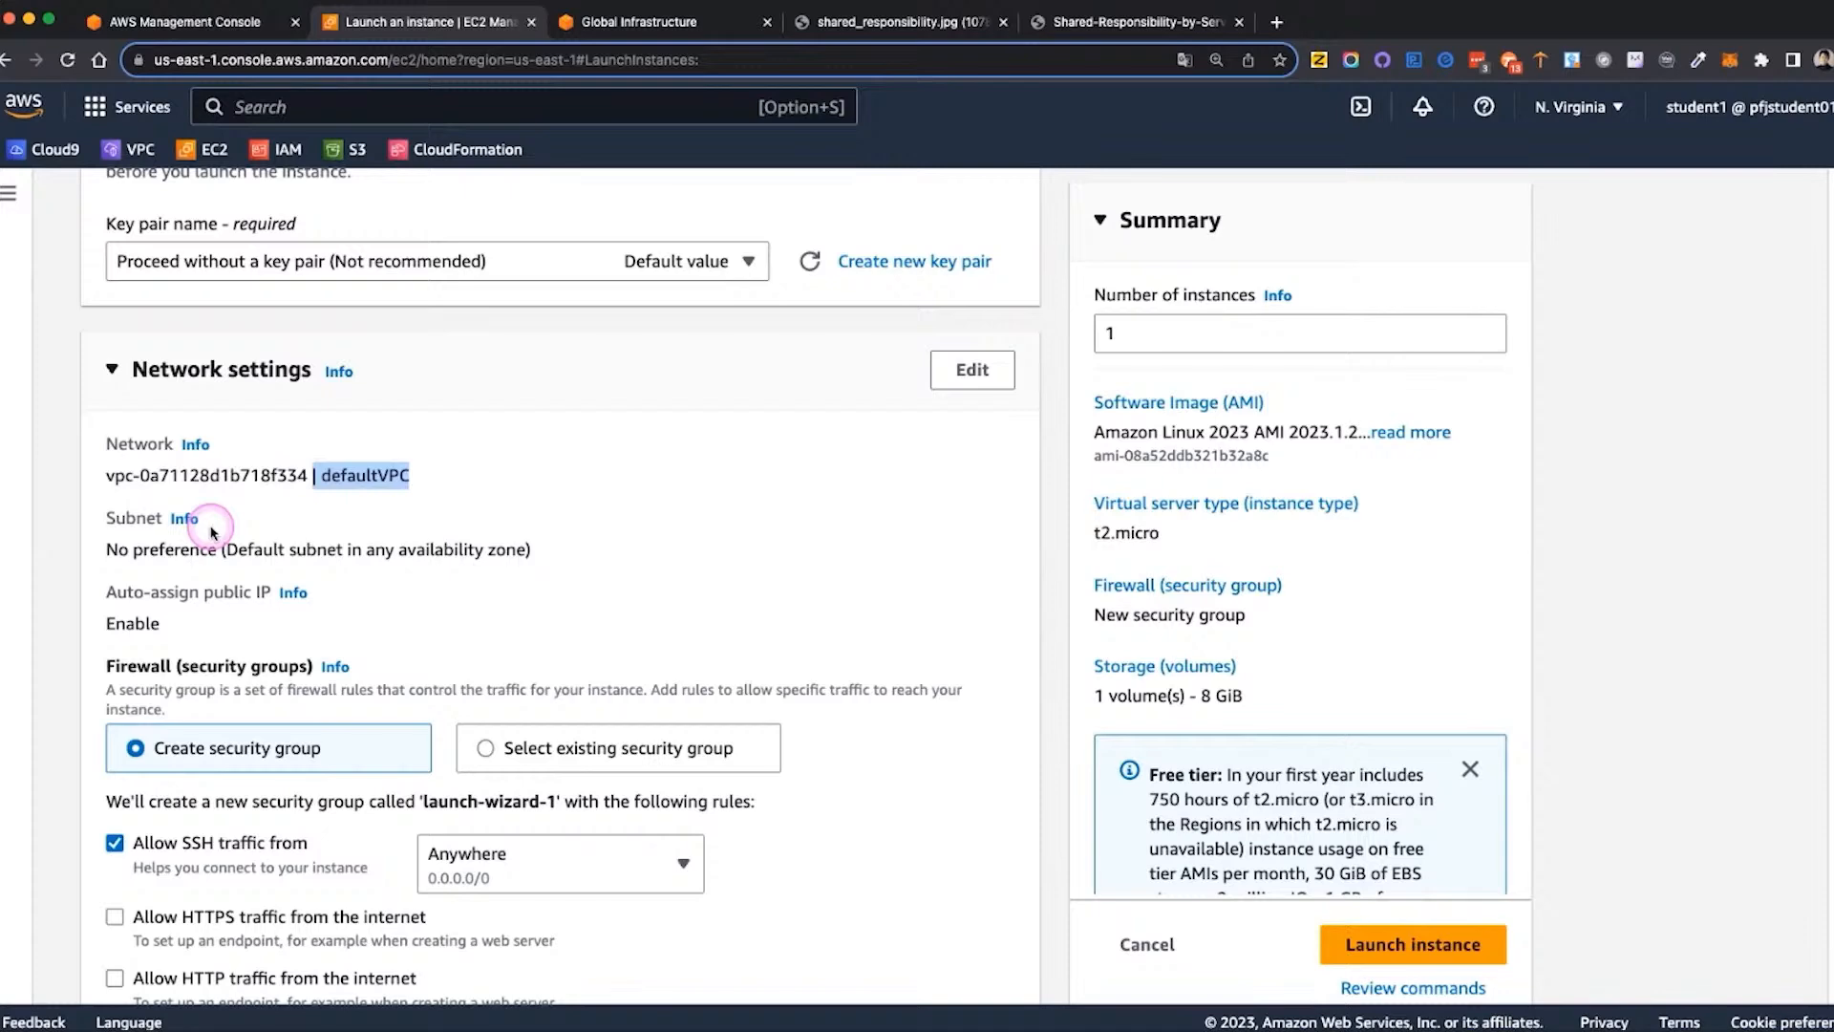
{"action": "scroll", "coordinate": [212, 532], "scroll_direction": "down", "scroll_amount": 7}
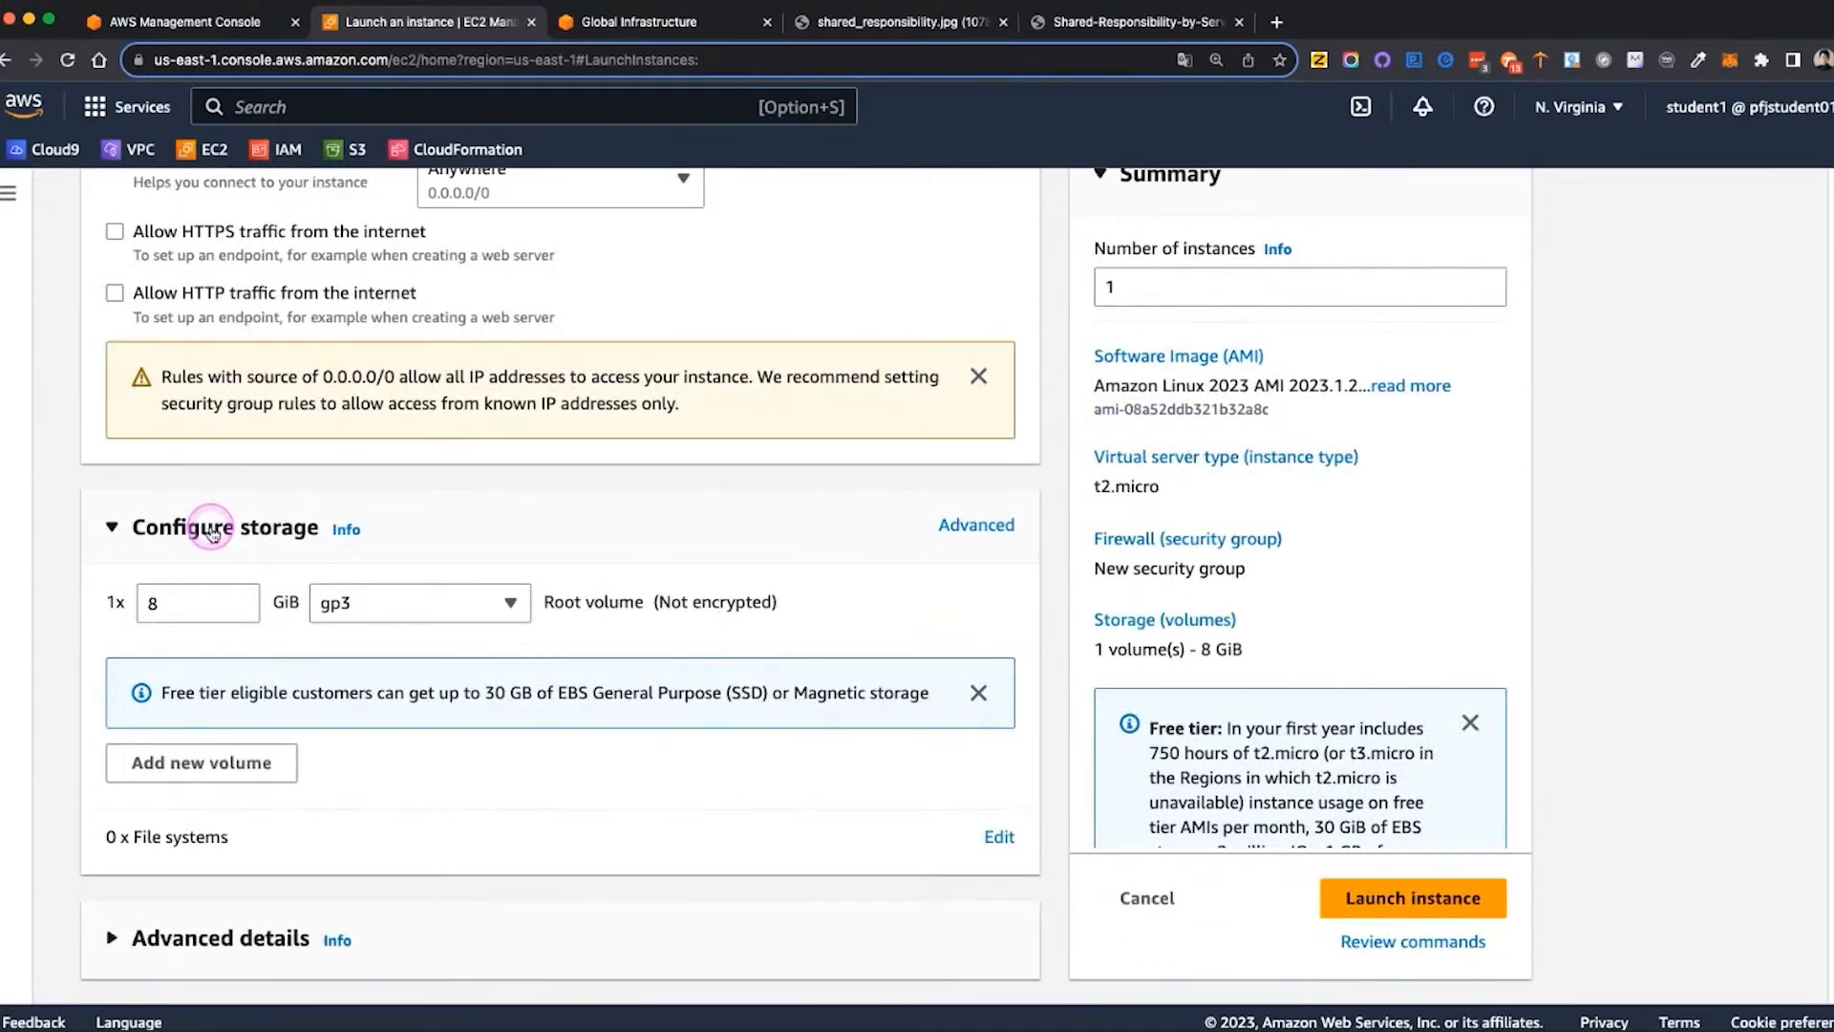
{"action": "left_click", "coordinate": [1420, 900]}
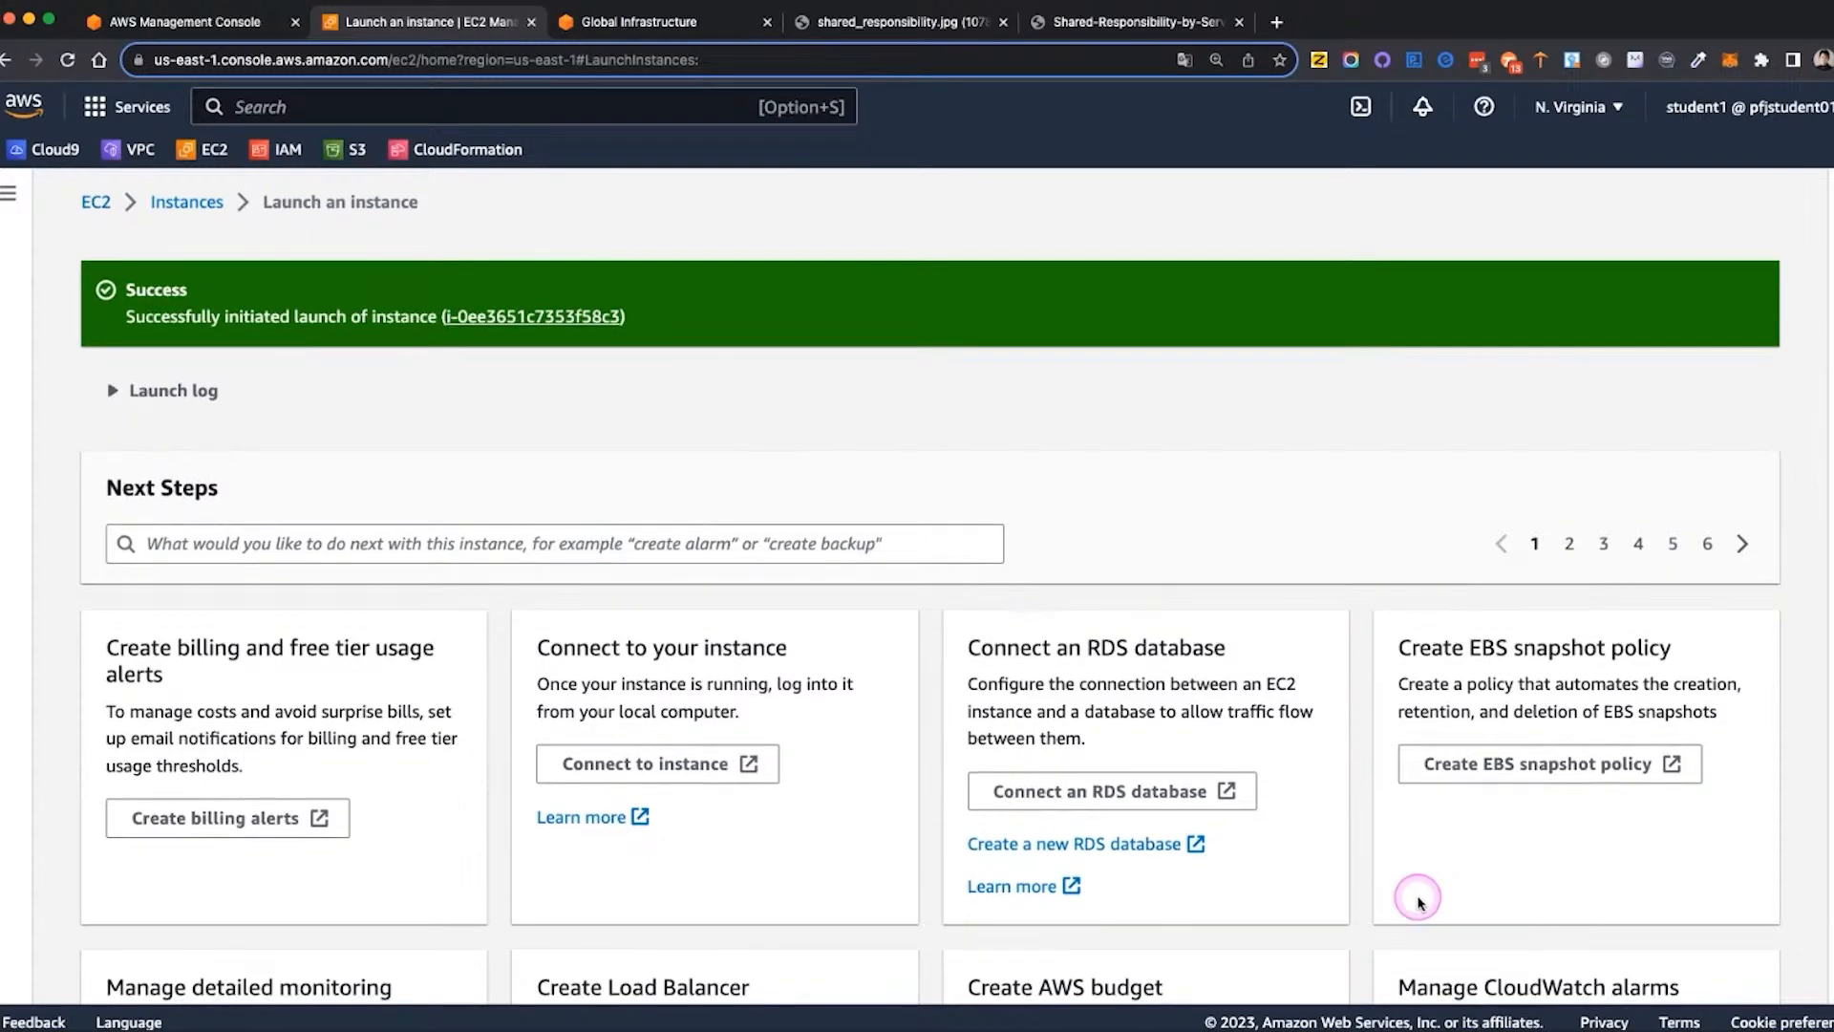
Open the list of all instances and select mydemoserver
{"action": "scroll", "coordinate": [1420, 901], "scroll_direction": "down", "scroll_amount": 3}
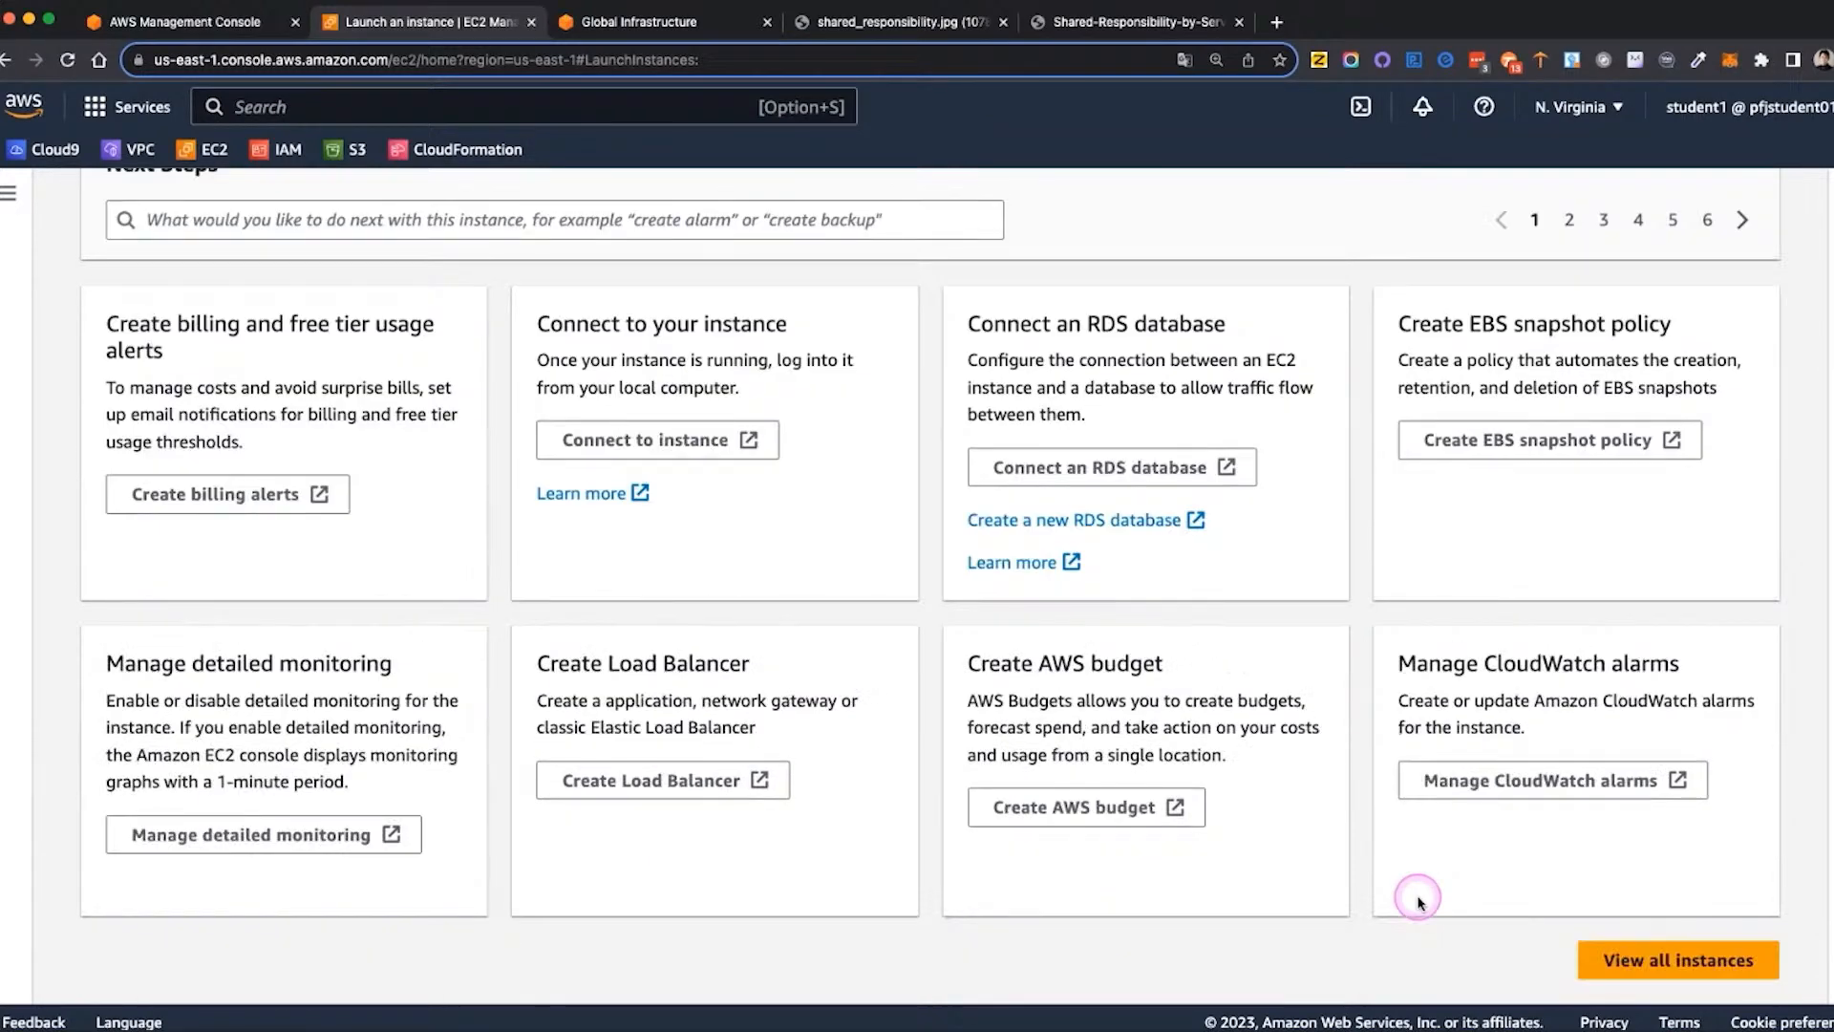
{"action": "left_click", "coordinate": [1672, 960]}
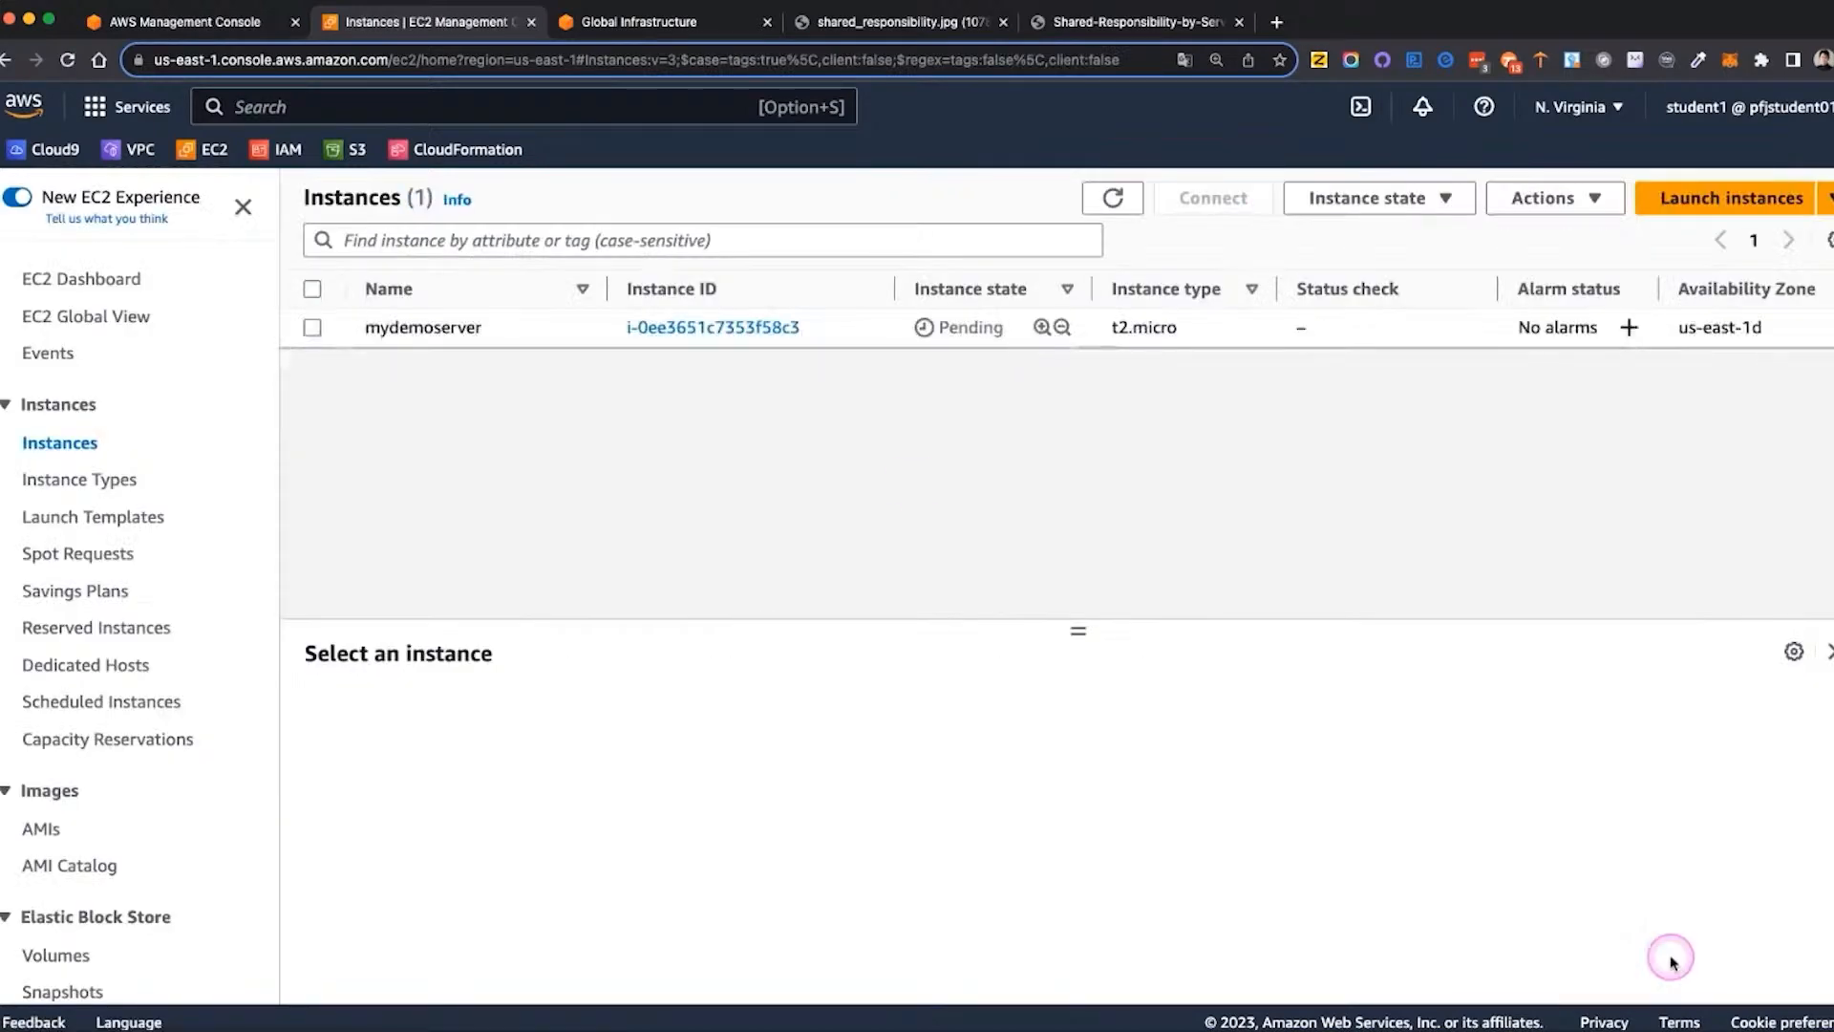
{"action": "left_click", "coordinate": [314, 329]}
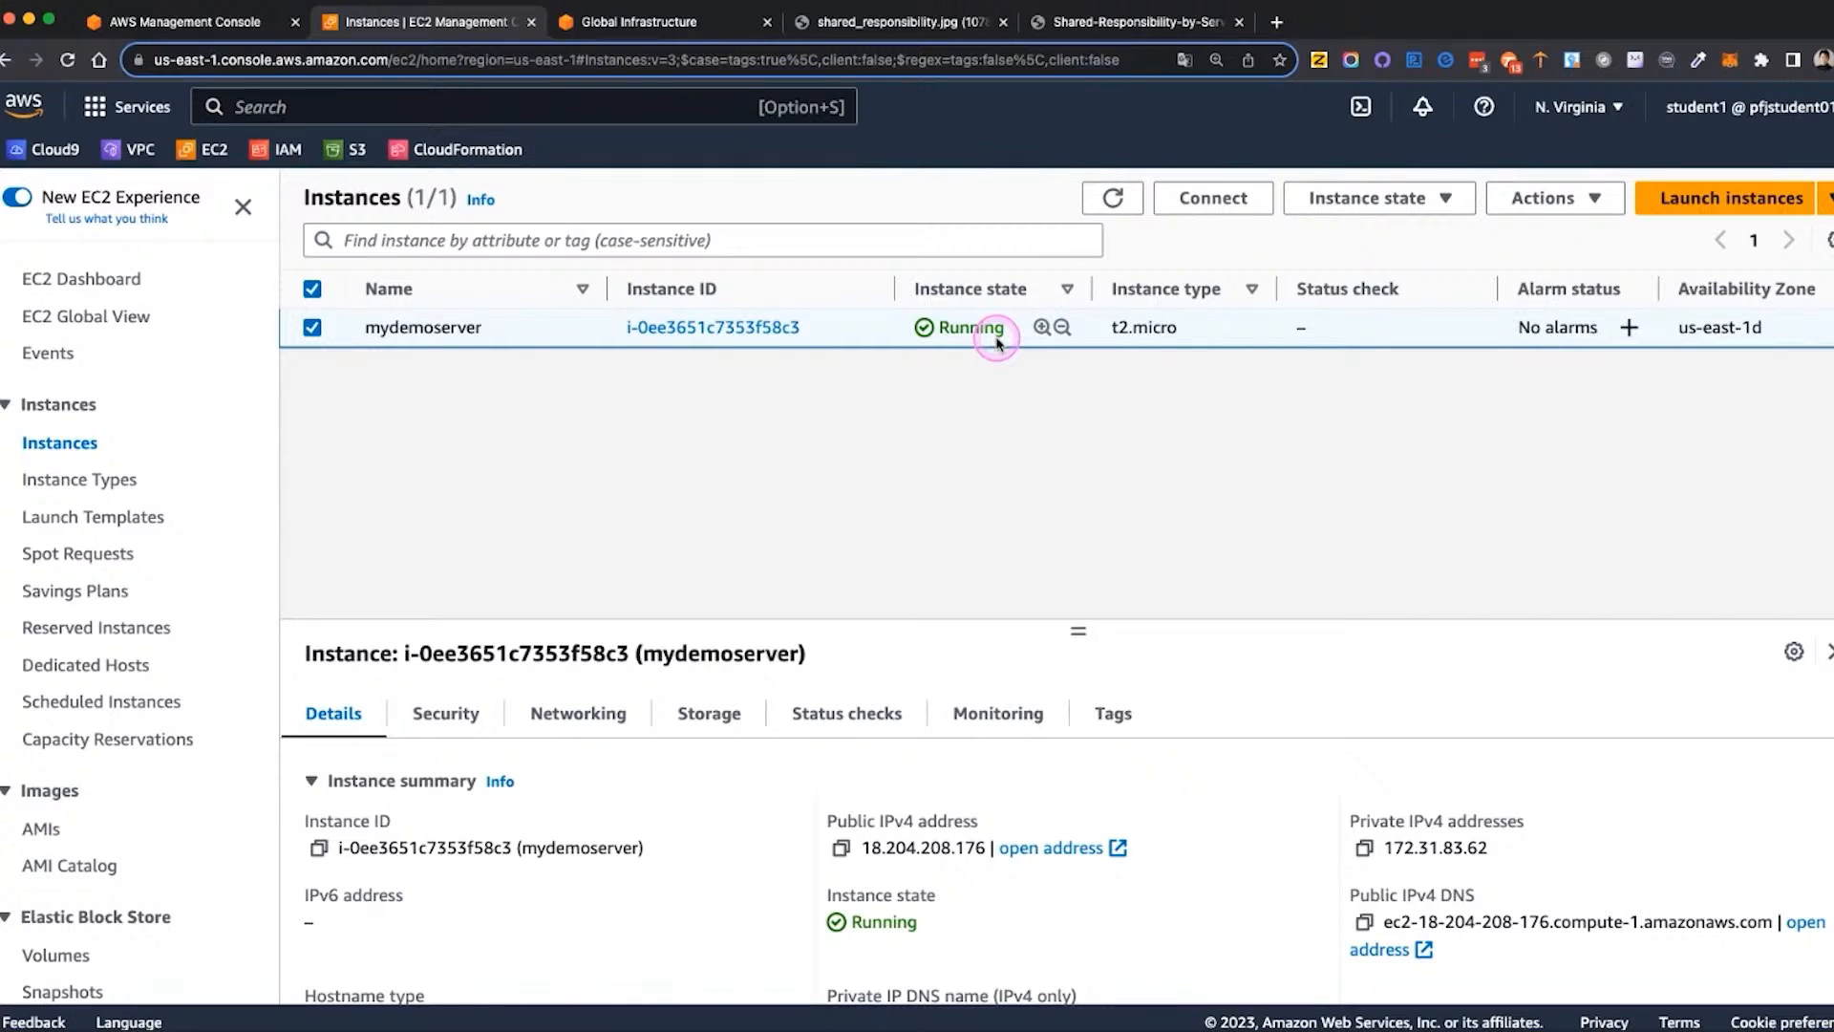
Examine mydemoserver's storage information, including its root device, block devices and root volume replacement tasks
{"action": "left_click", "coordinate": [712, 723]}
{"action": "scroll", "coordinate": [736, 774], "scroll_direction": "down", "scroll_amount": 1}
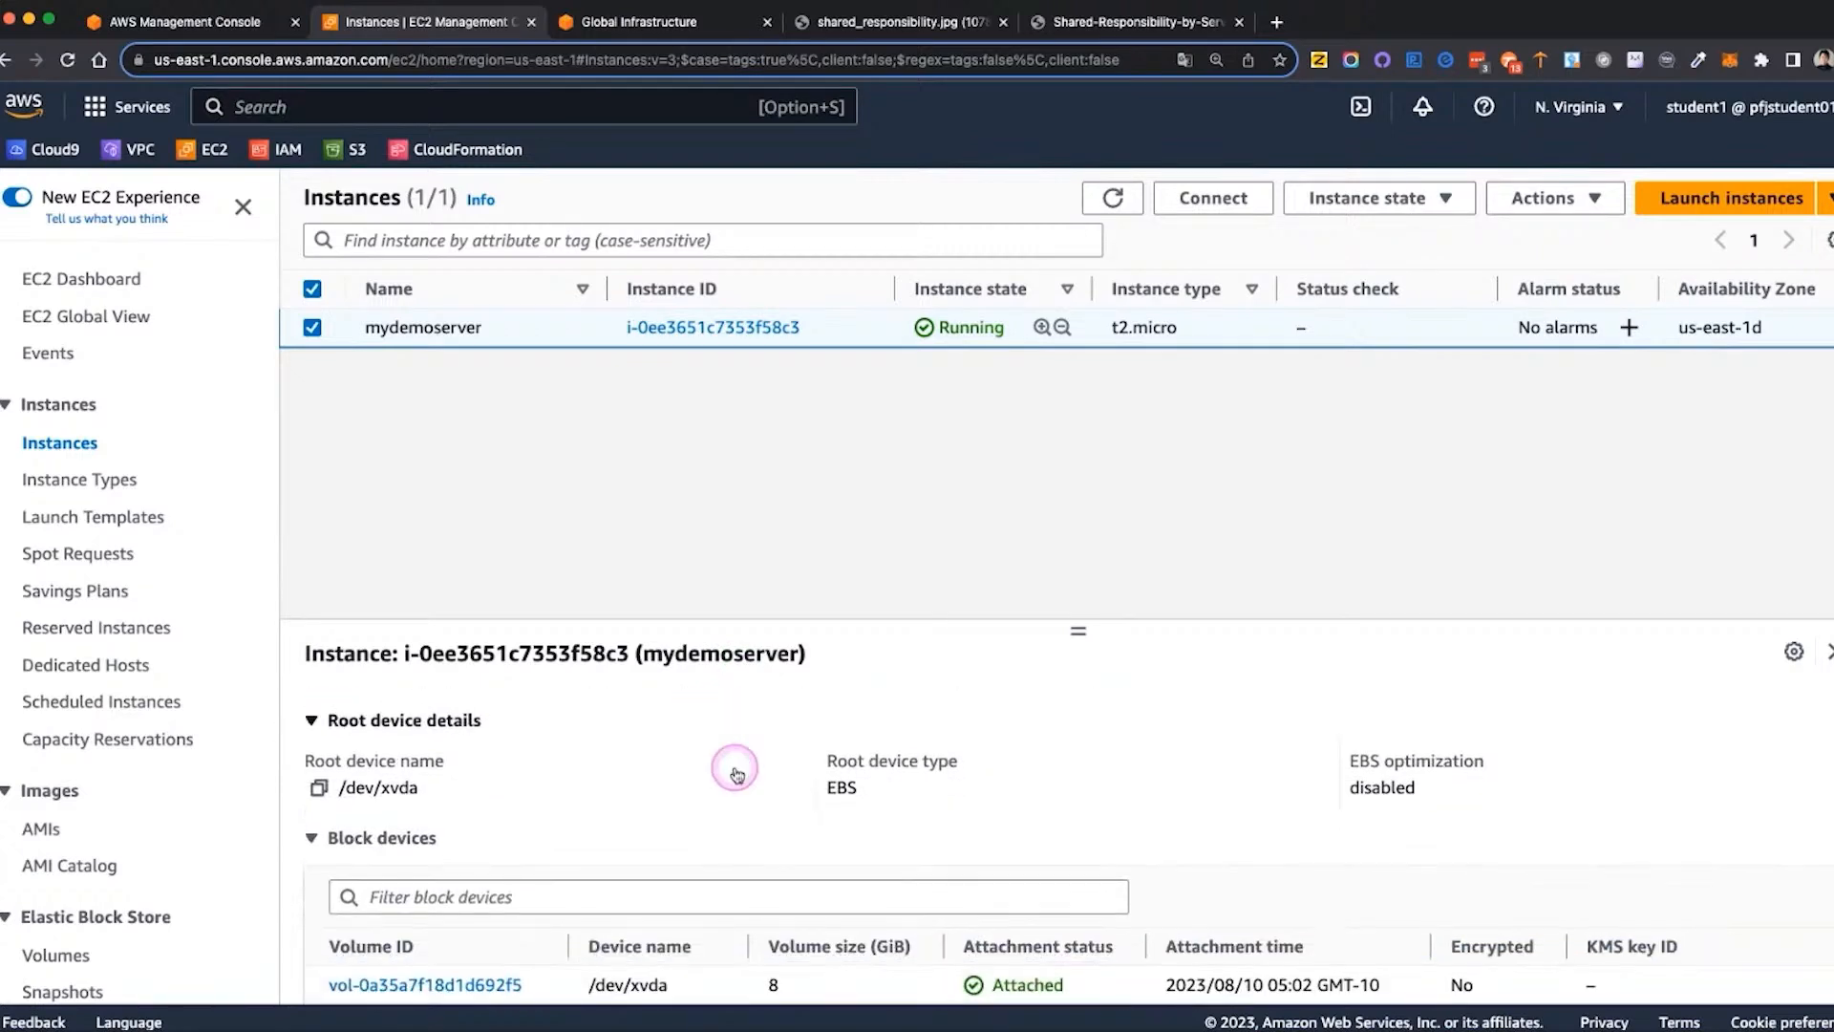
{"action": "scroll", "coordinate": [734, 769], "scroll_direction": "down", "scroll_amount": 3}
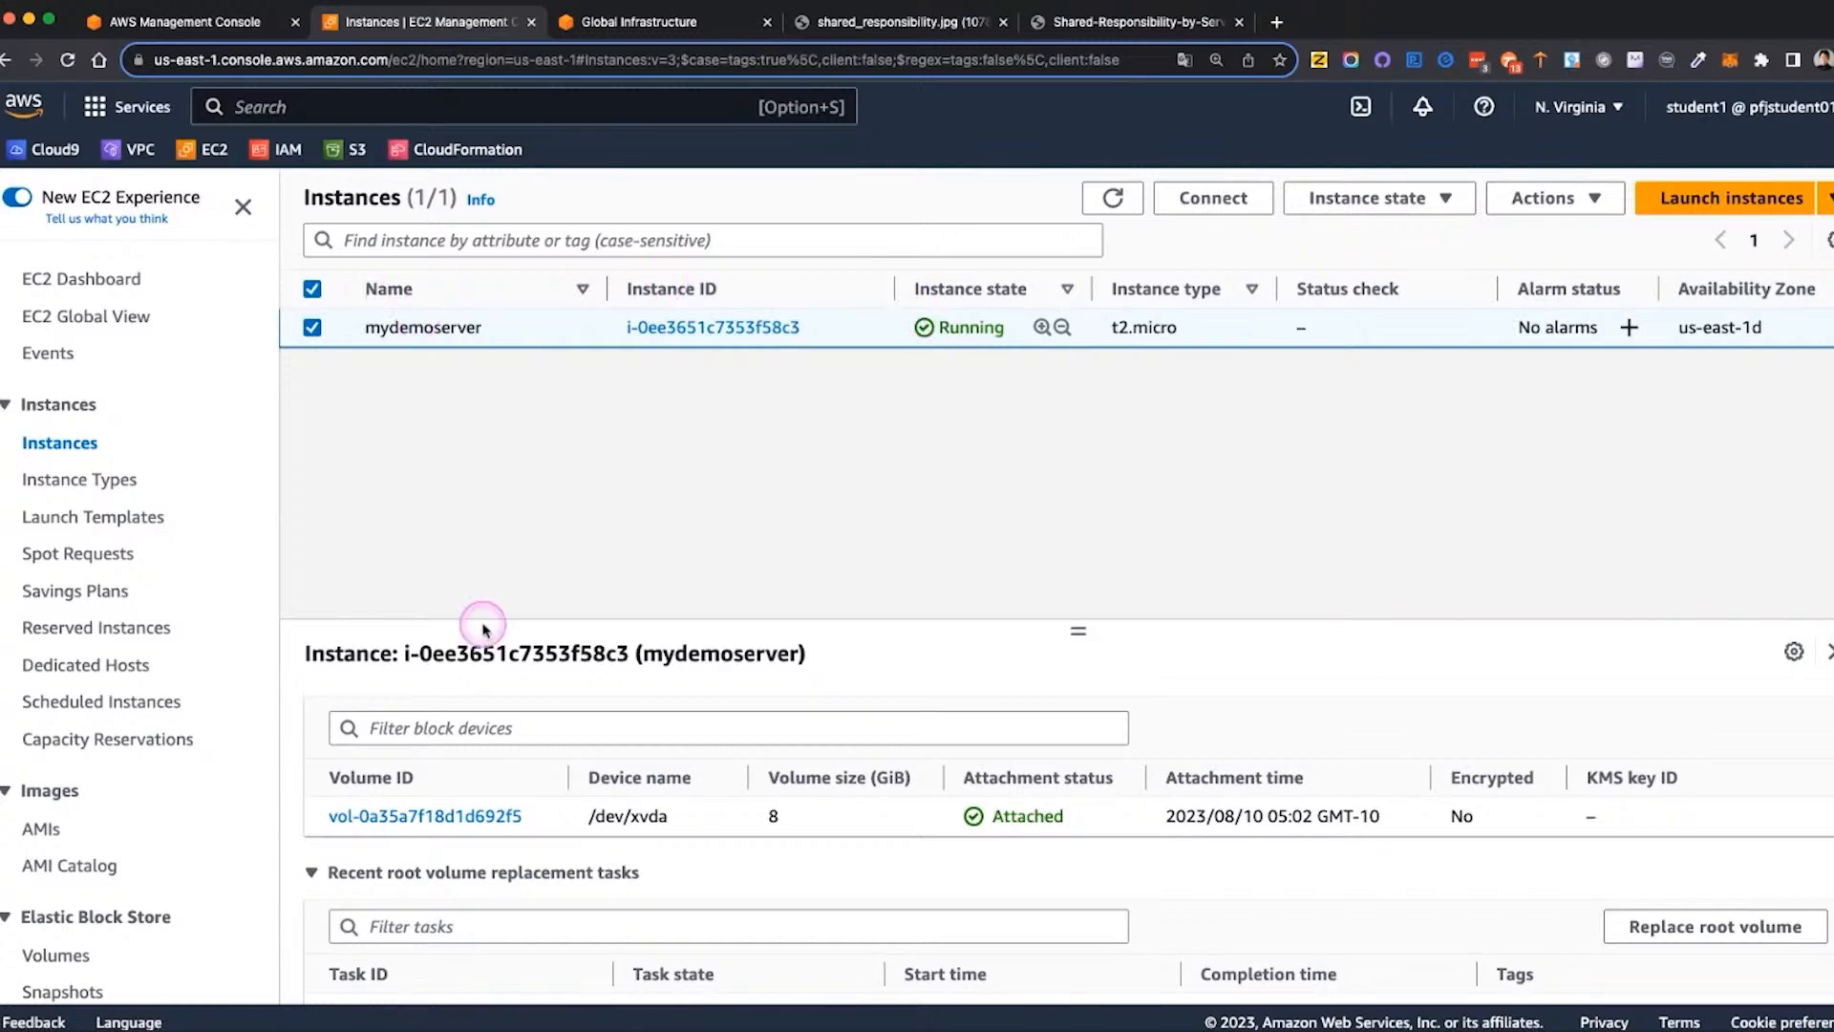
{"action": "scroll", "coordinate": [462, 783], "scroll_direction": "down", "scroll_amount": 2}
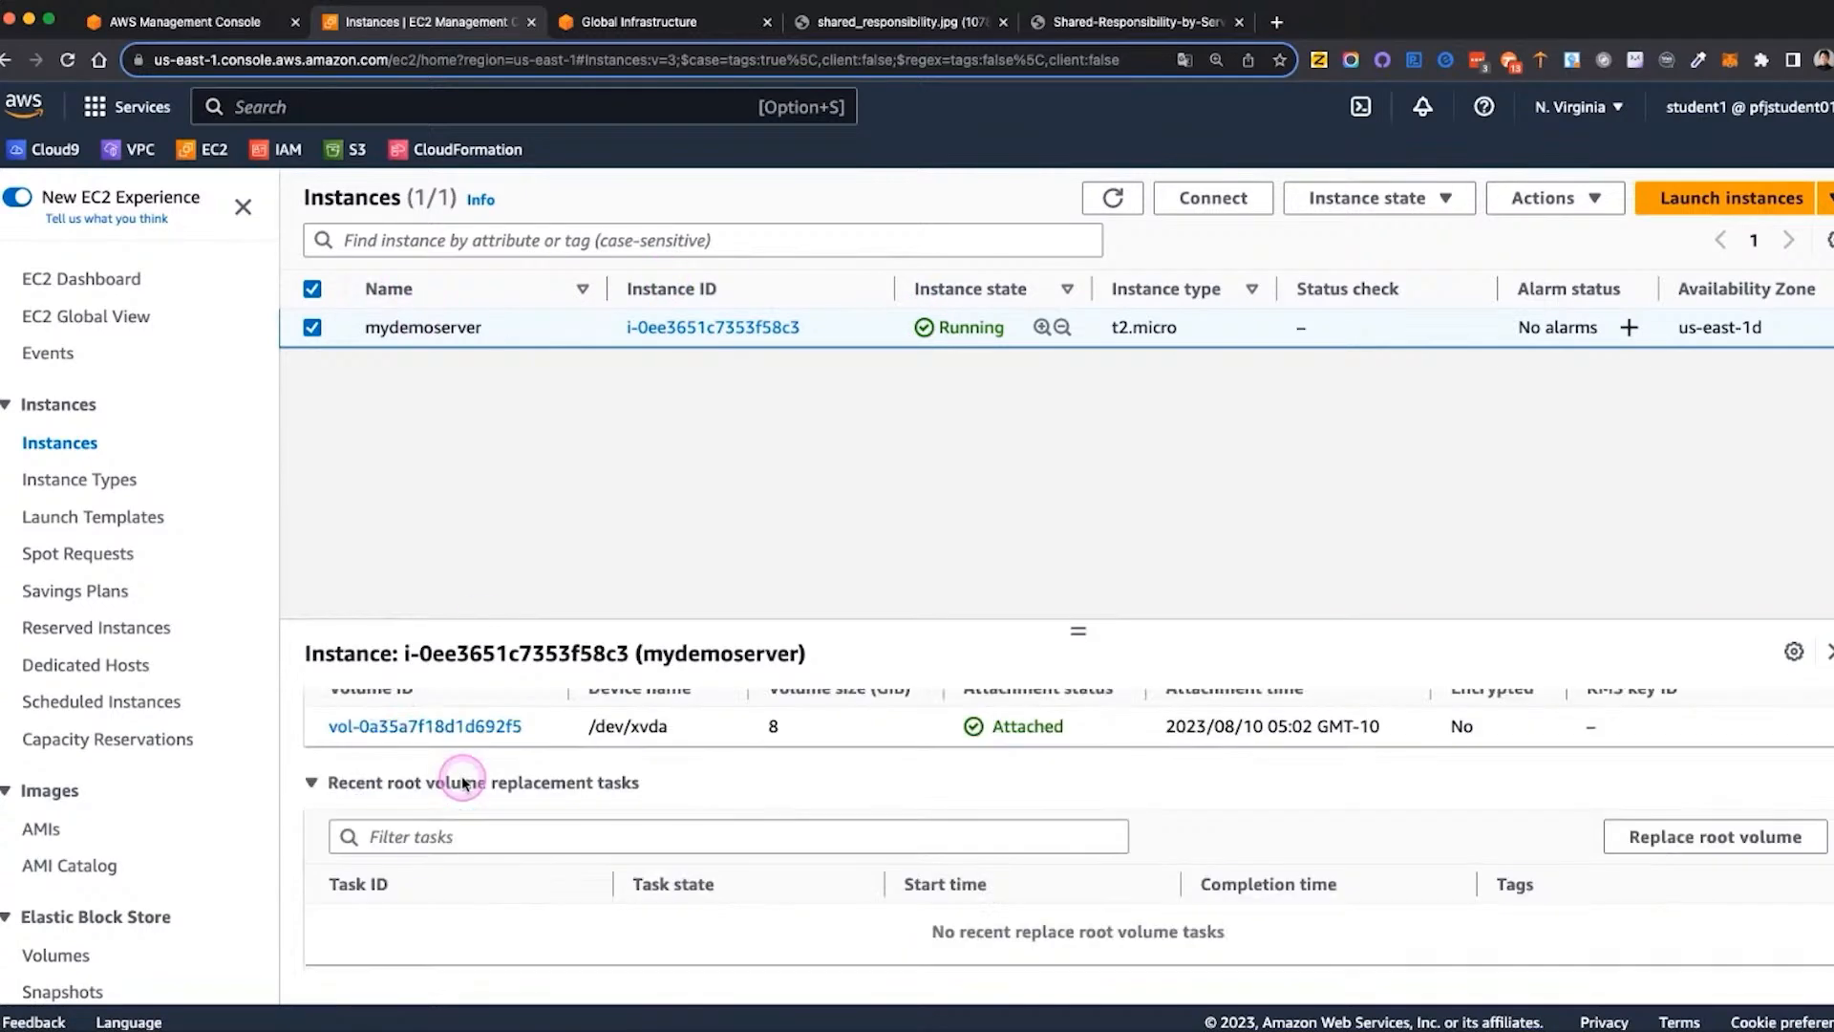
{"action": "scroll", "coordinate": [462, 783], "scroll_direction": "up", "scroll_amount": 2}
Review mydemoserver's general details, including its IP addresses, DNS names, VPC, subnet and AMI
{"action": "left_click", "coordinate": [334, 714]}
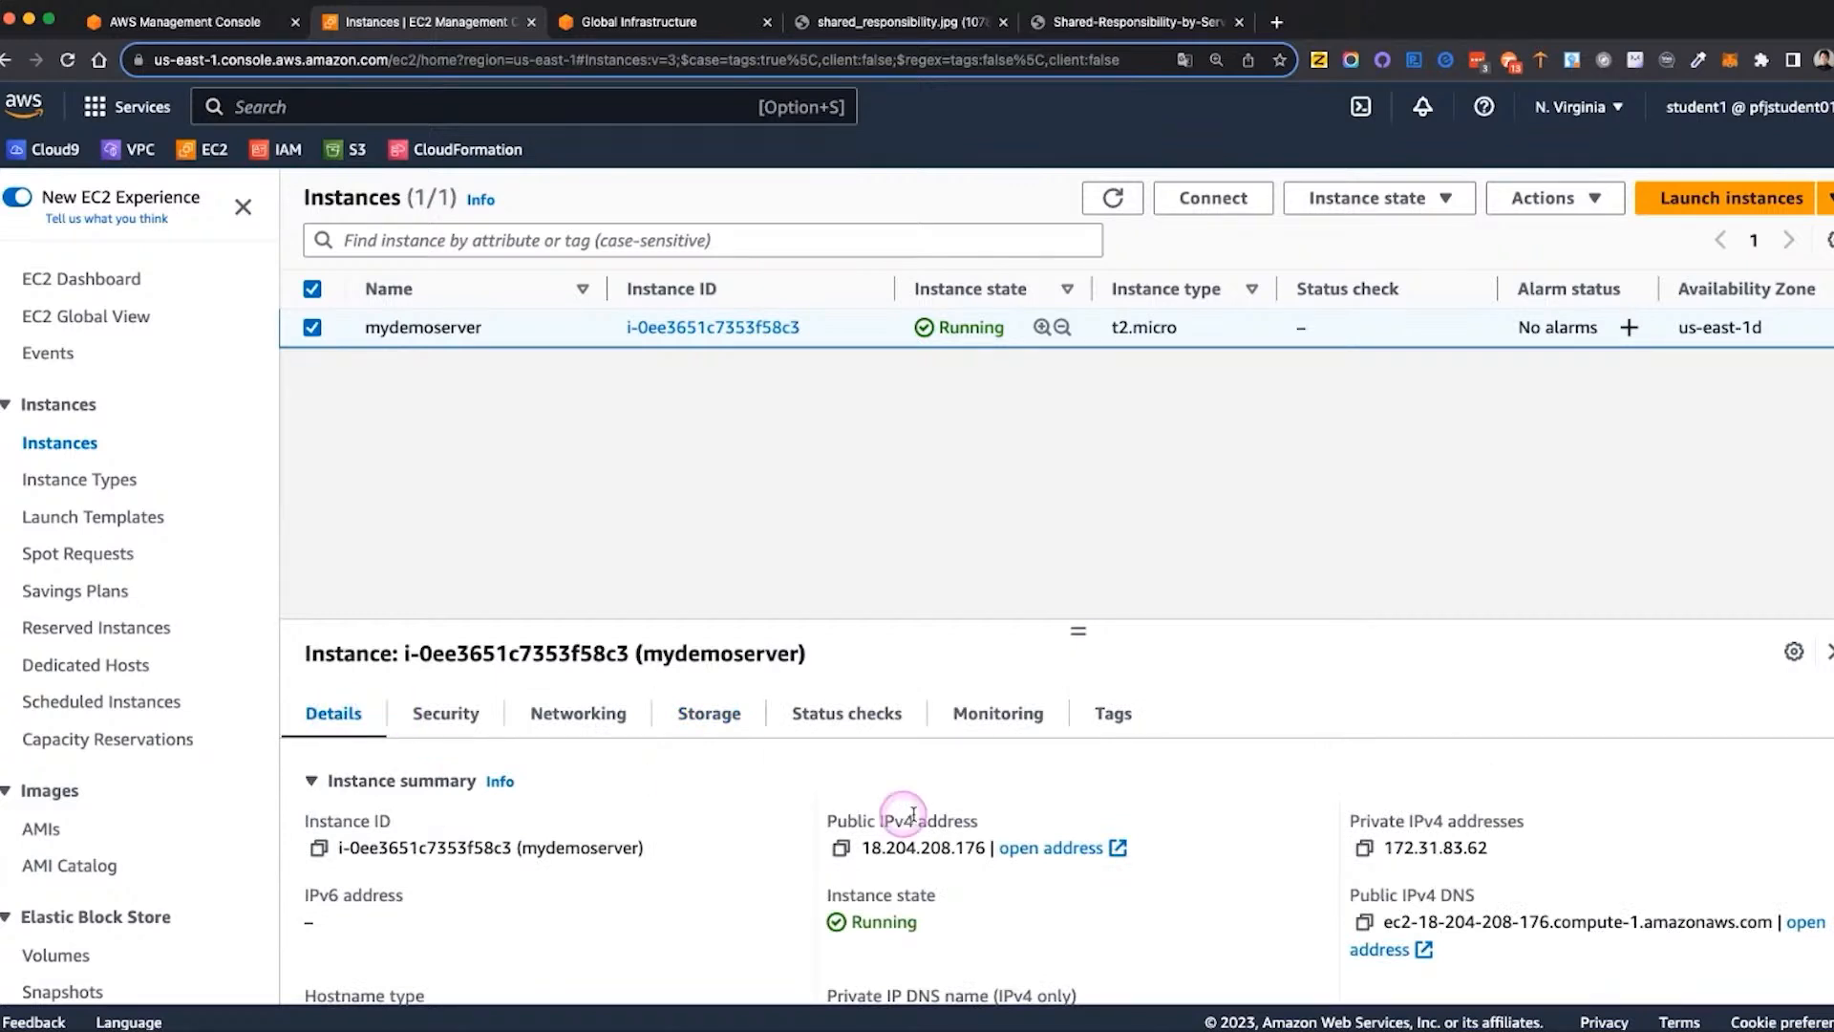
{"action": "scroll", "coordinate": [997, 838], "scroll_direction": "down", "scroll_amount": 2}
{"action": "scroll", "coordinate": [996, 838], "scroll_direction": "down", "scroll_amount": 3}
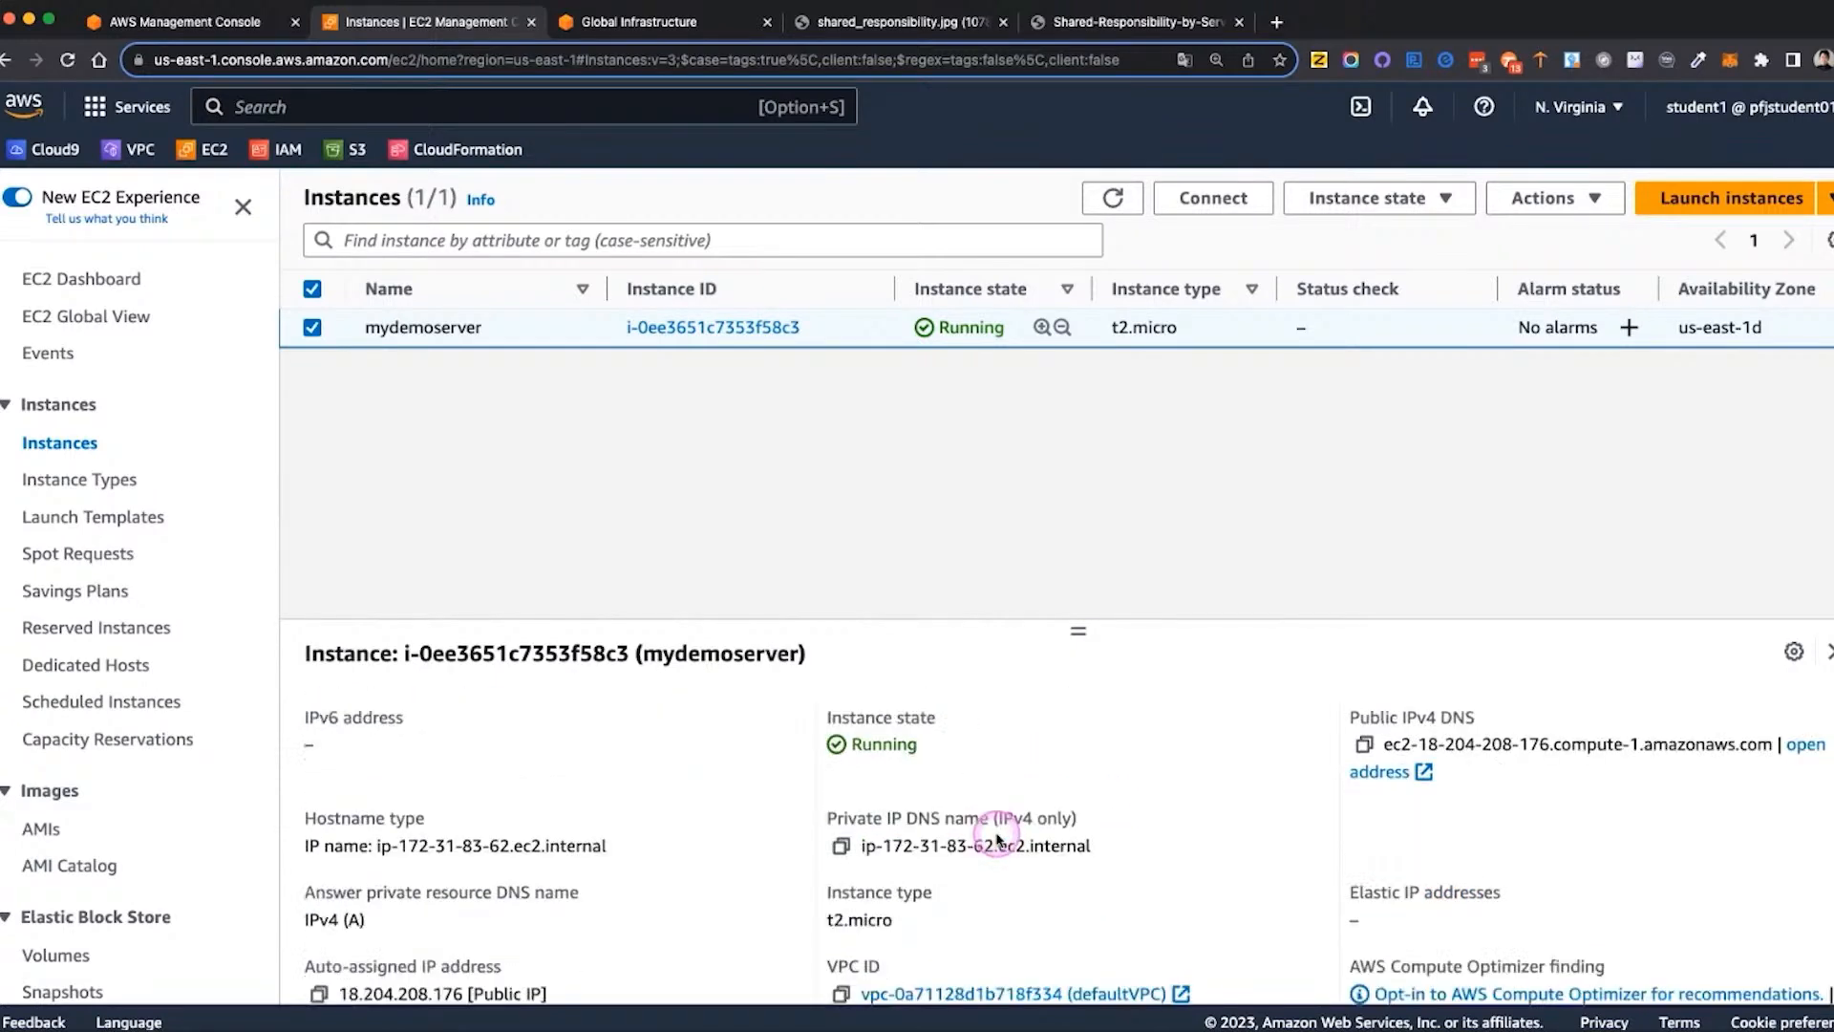
{"action": "scroll", "coordinate": [996, 837], "scroll_direction": "down", "scroll_amount": 3}
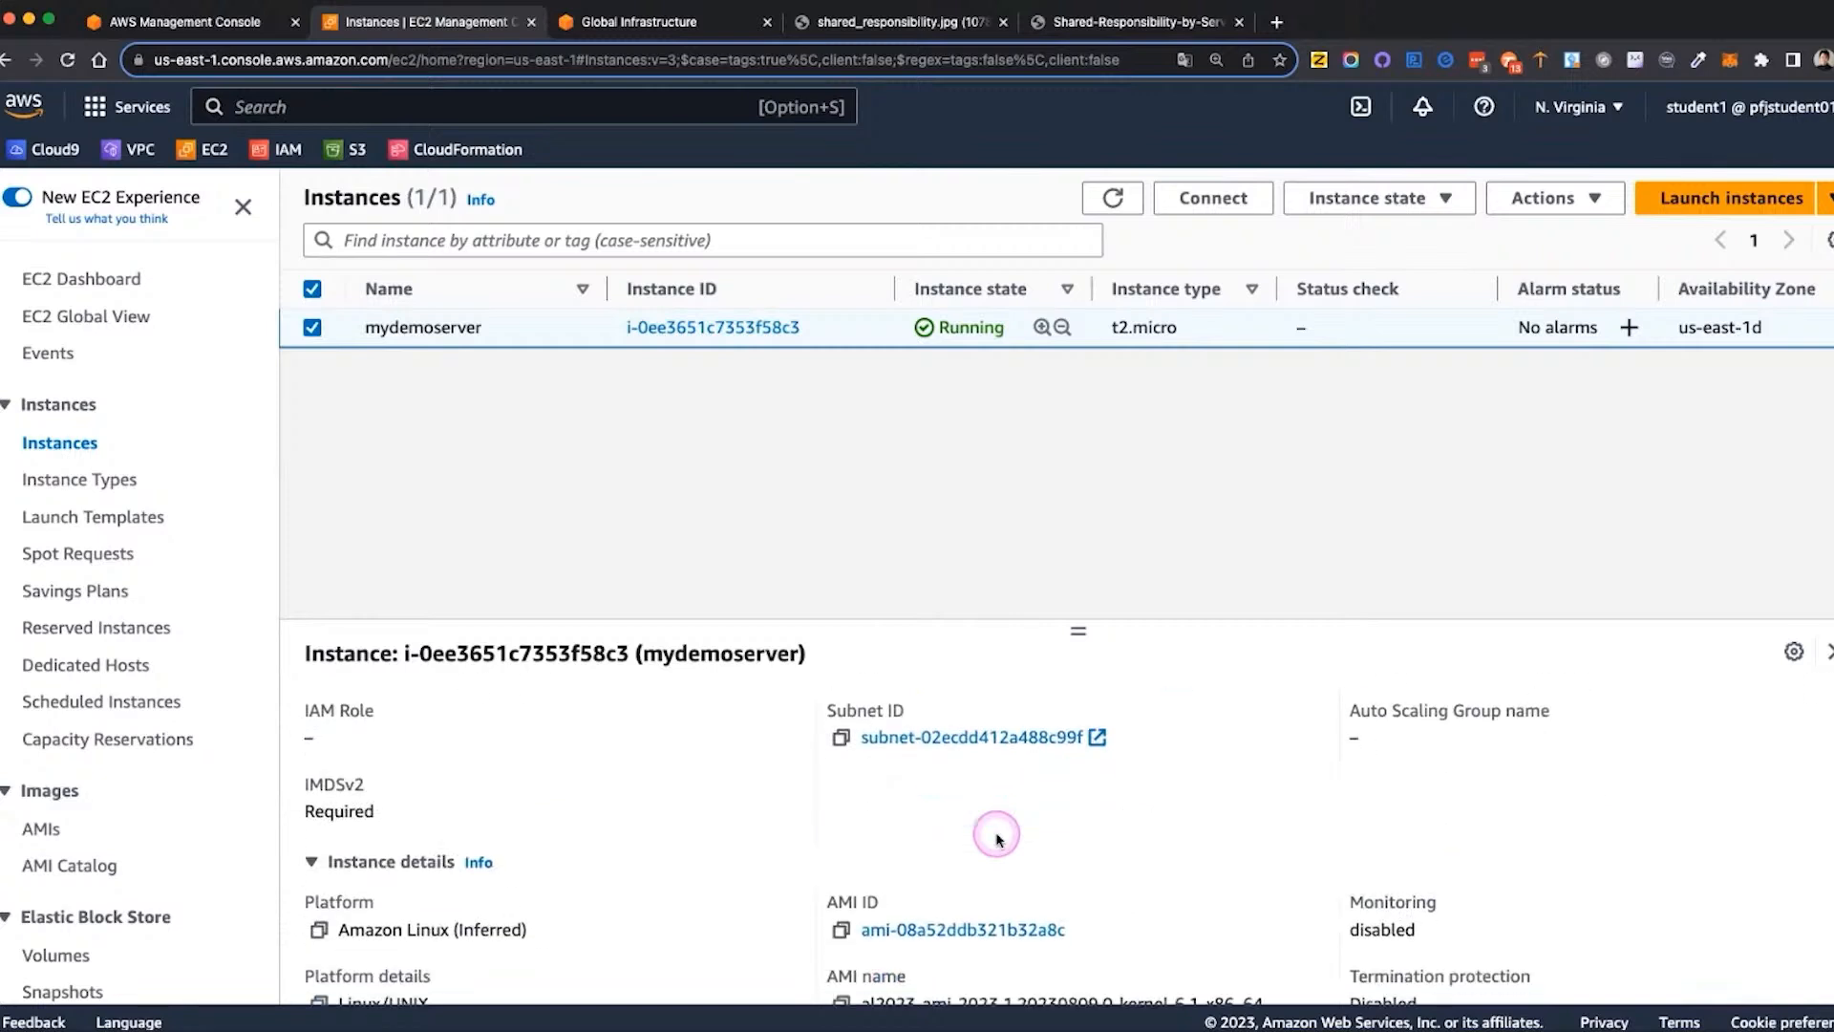
{"action": "scroll", "coordinate": [996, 838], "scroll_direction": "up", "scroll_amount": 5}
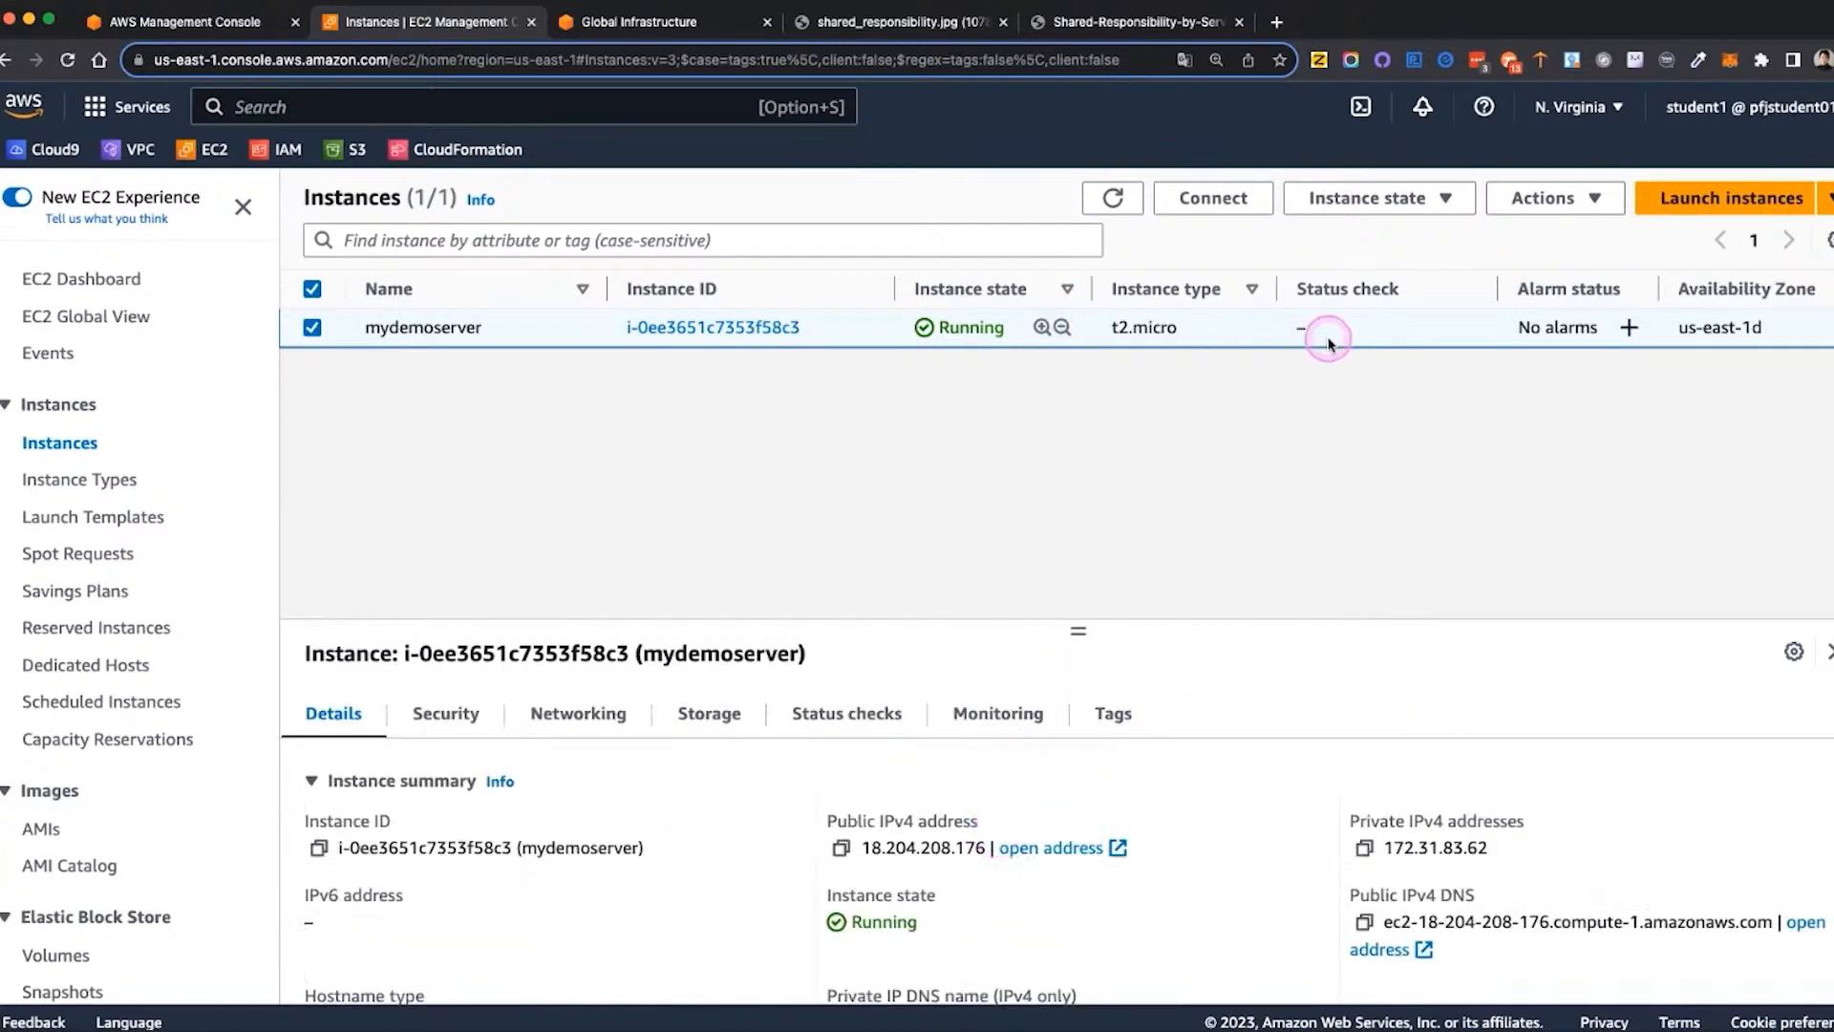
Look through the columns of the instance list for mydemoserver, from instance state to public IPv4 address
{"action": "scroll", "coordinate": [1323, 340], "scroll_direction": "right", "scroll_amount": 5}
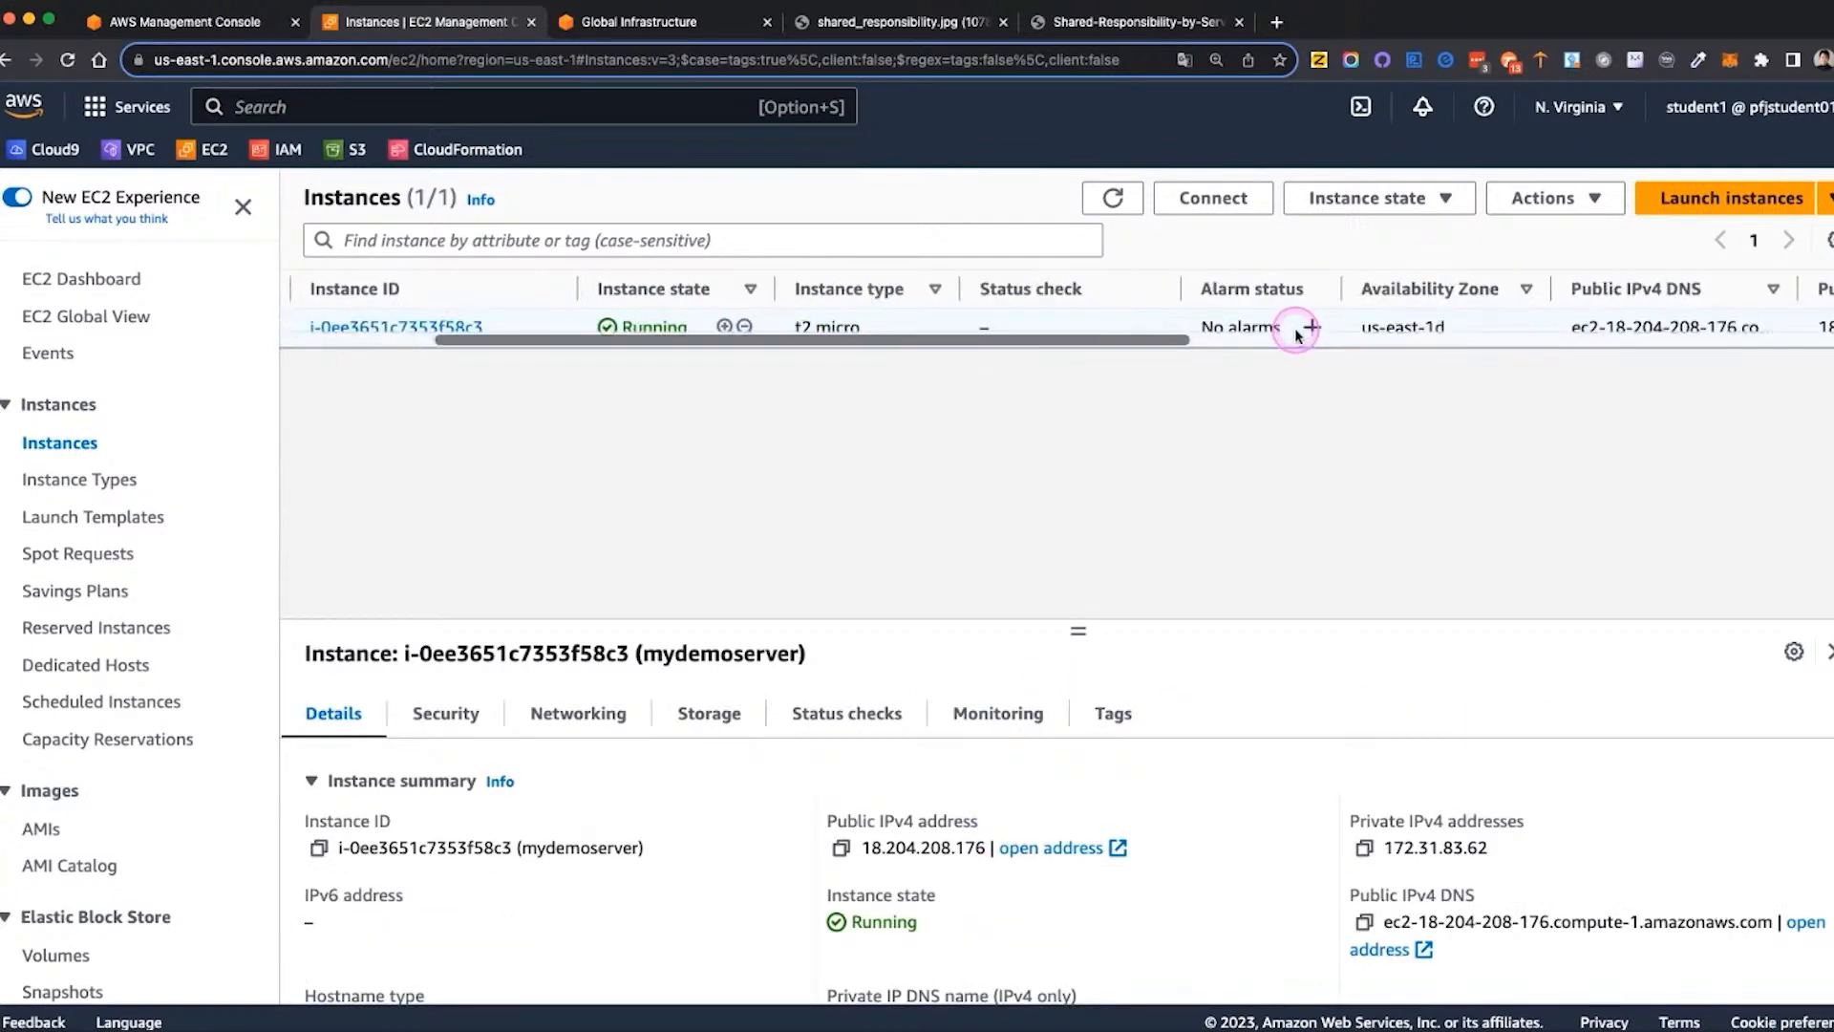
{"action": "scroll", "coordinate": [1297, 330], "scroll_direction": "right", "scroll_amount": 1}
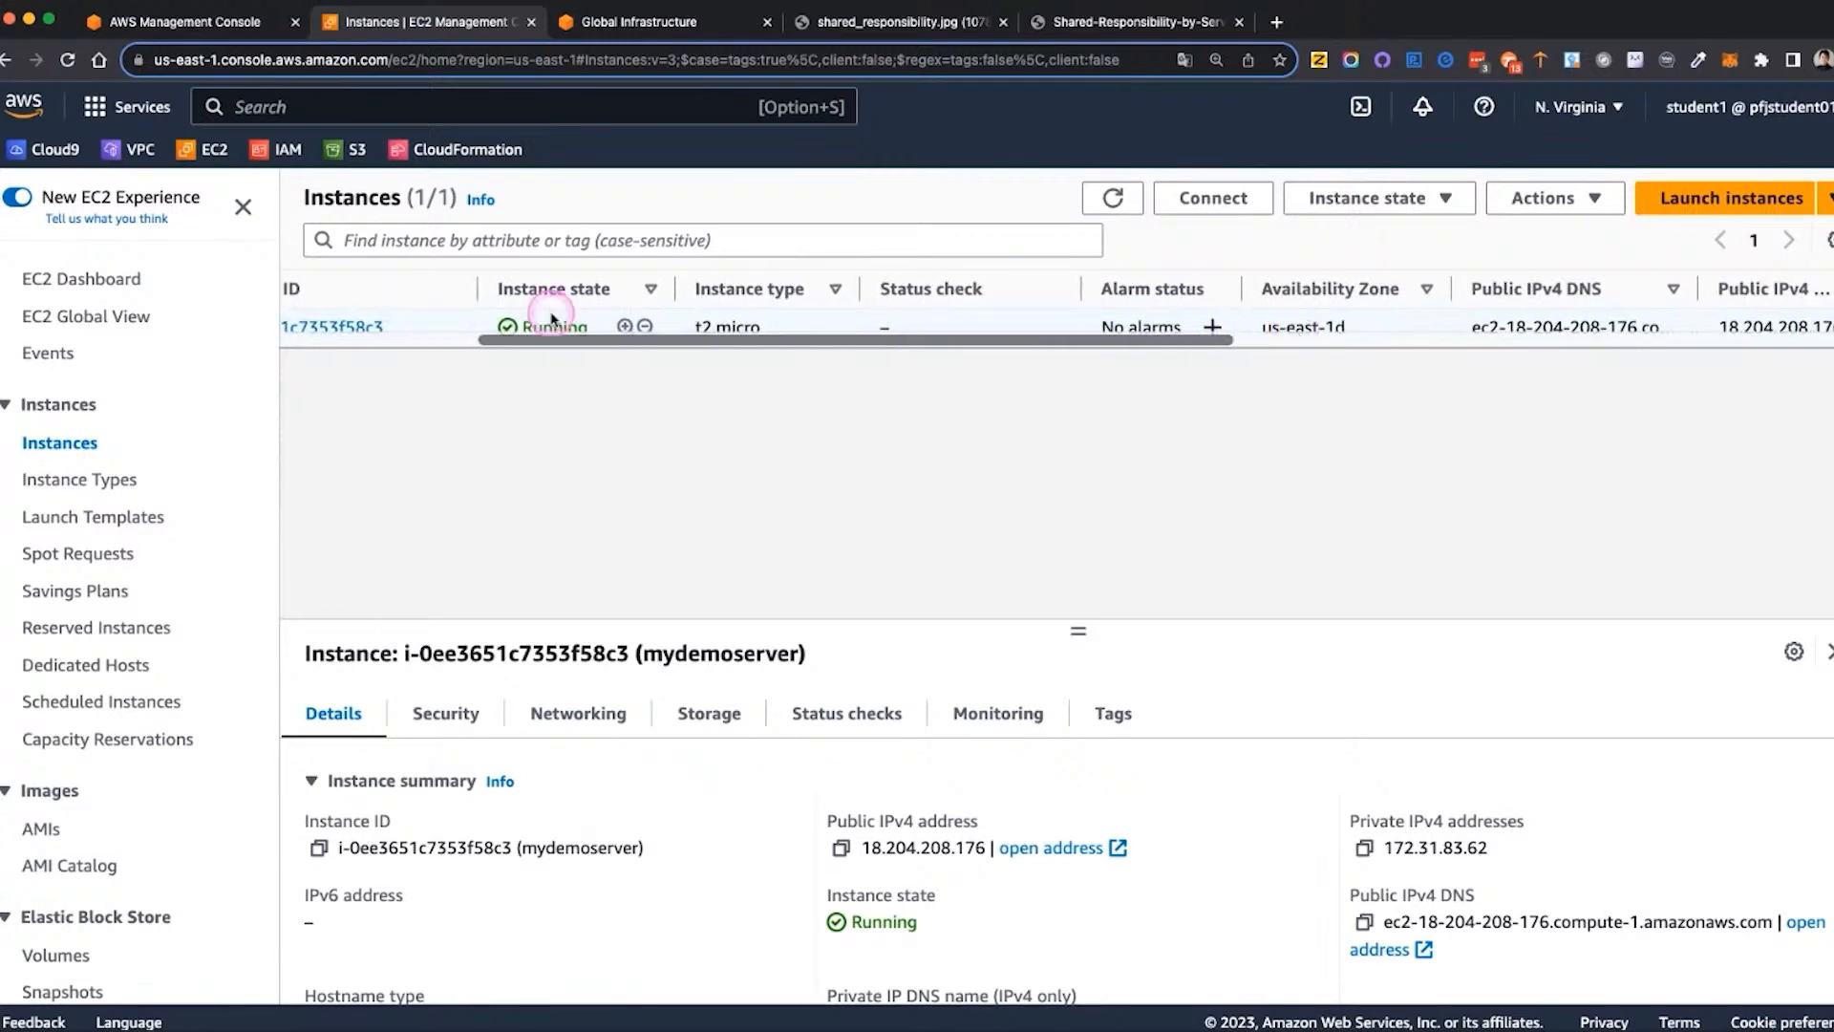
{"action": "left_click", "coordinate": [77, 444]}
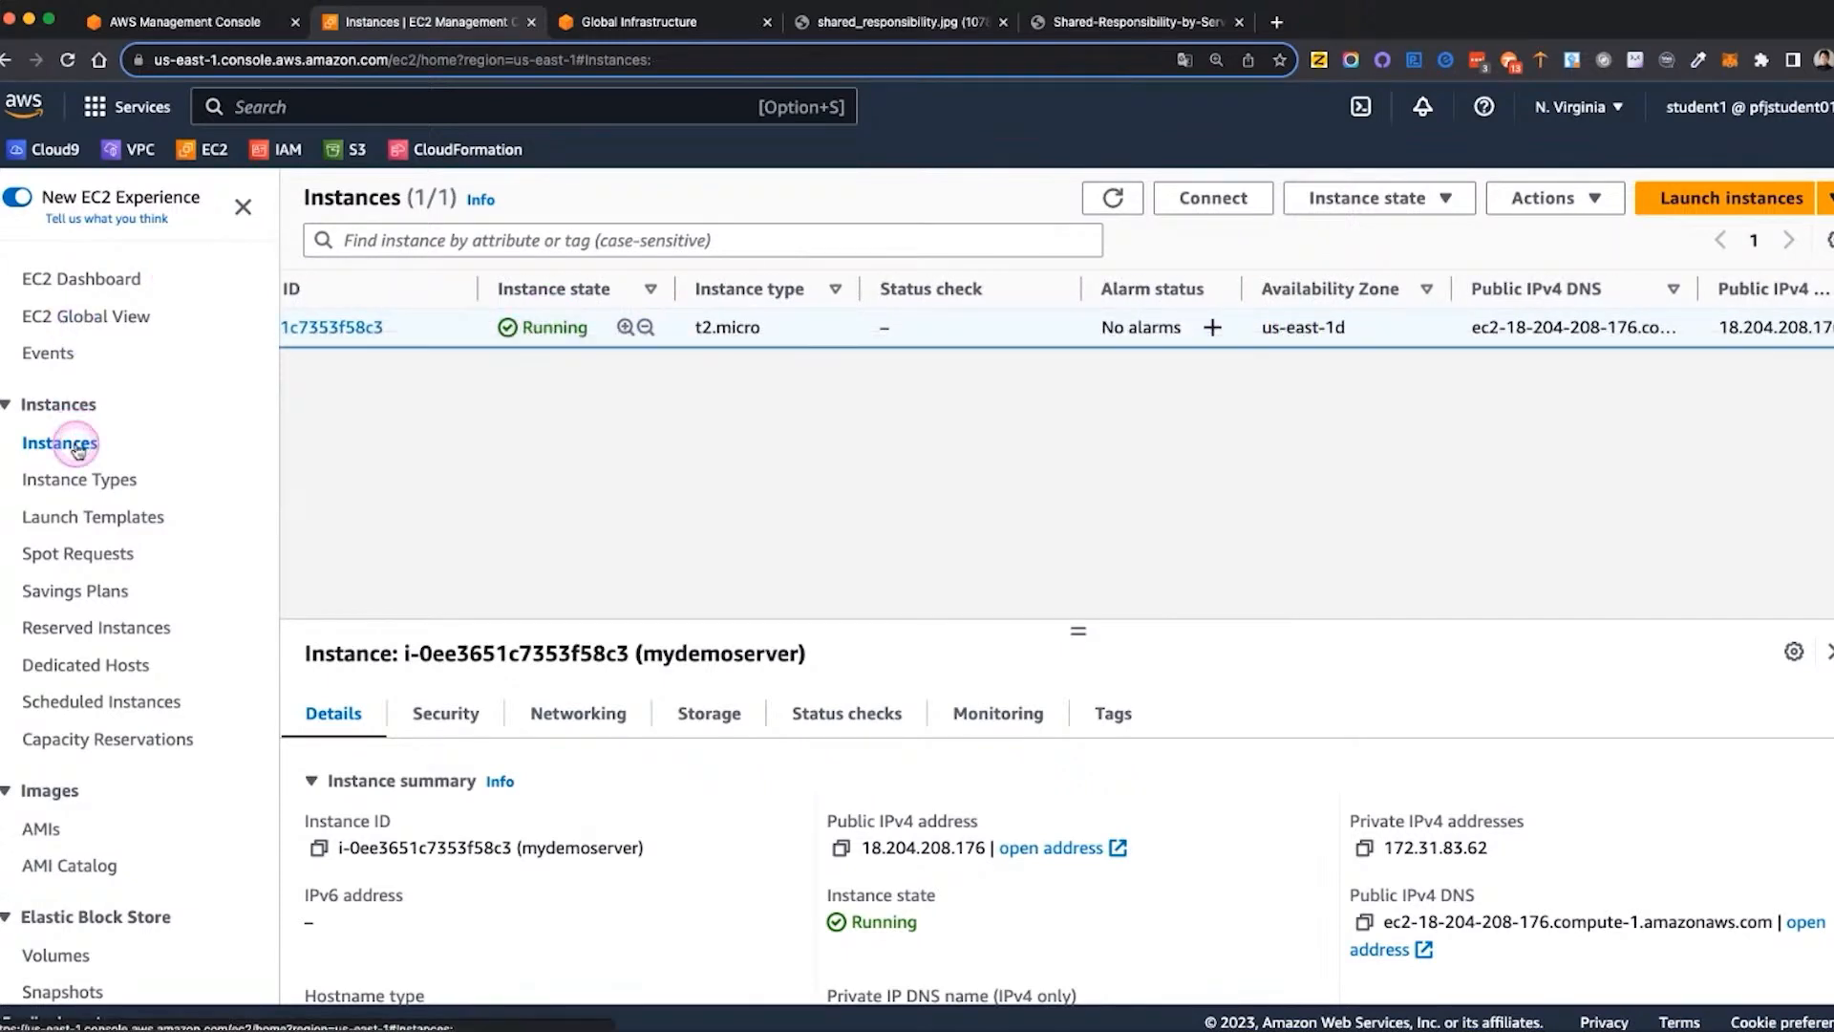
{"action": "left_click", "coordinate": [325, 329]}
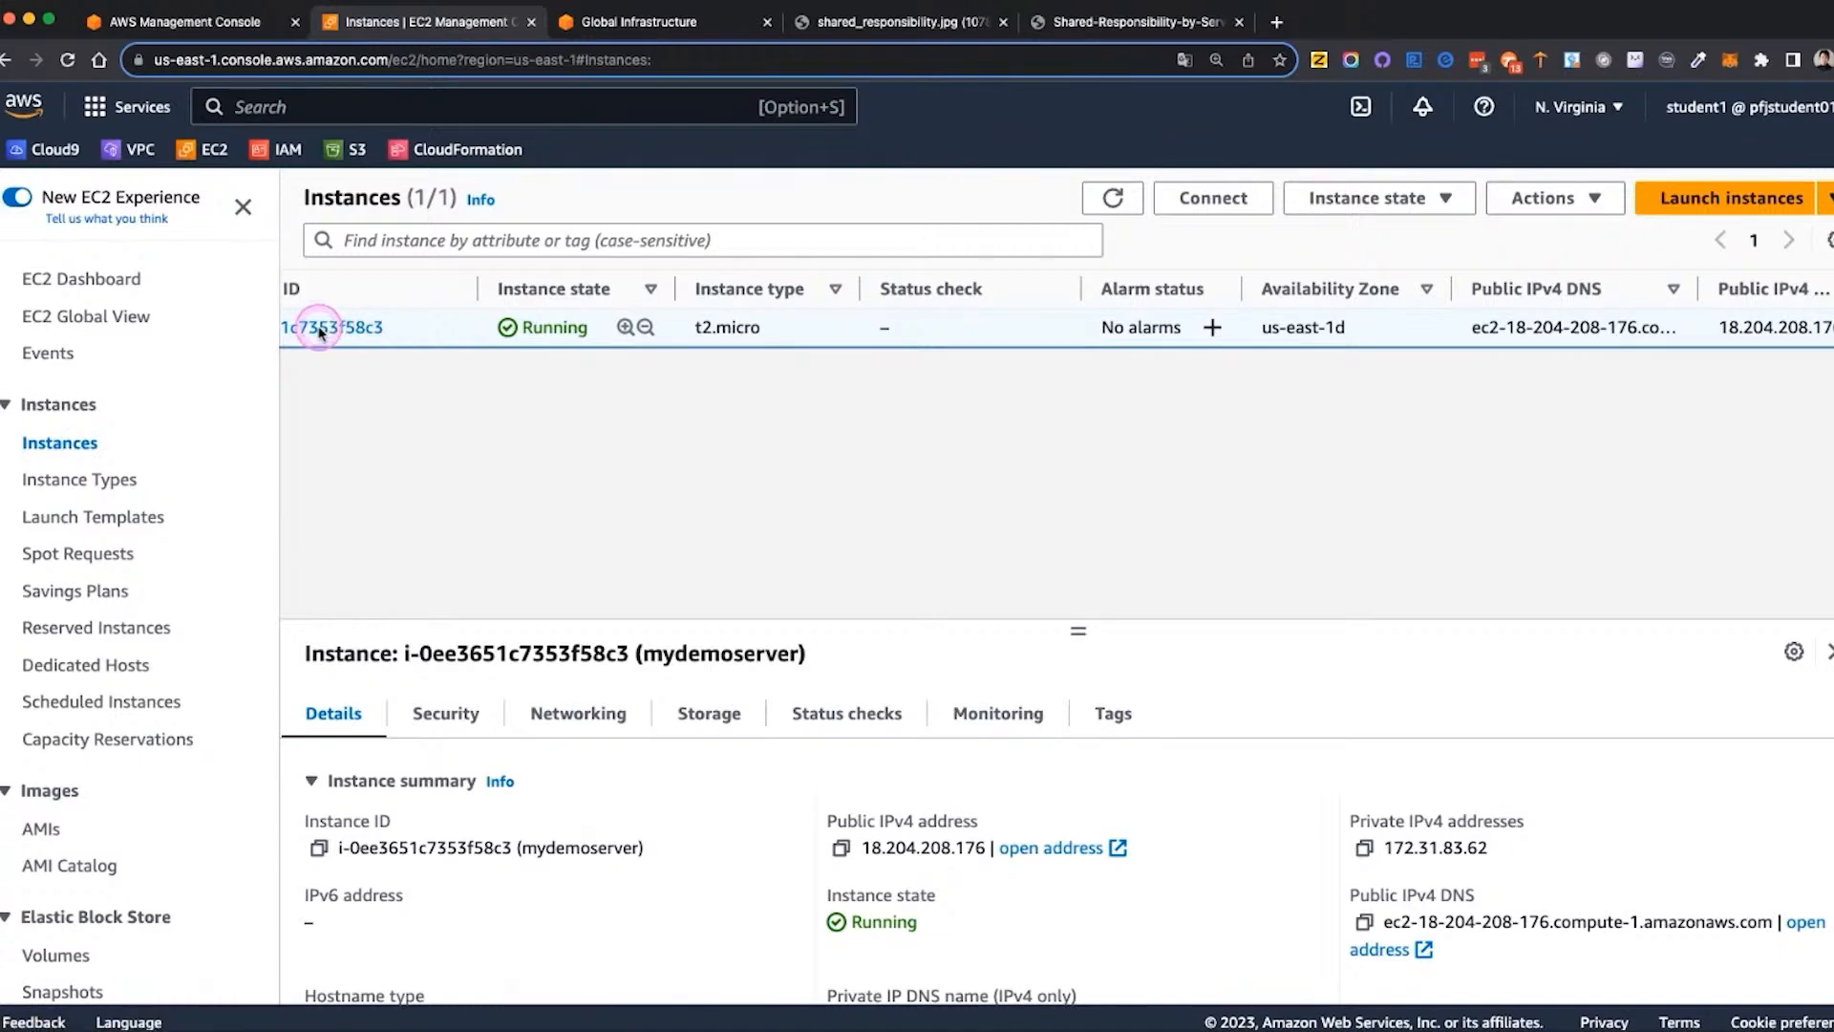
{"action": "scroll", "coordinate": [320, 332], "scroll_direction": "left", "scroll_amount": 4}
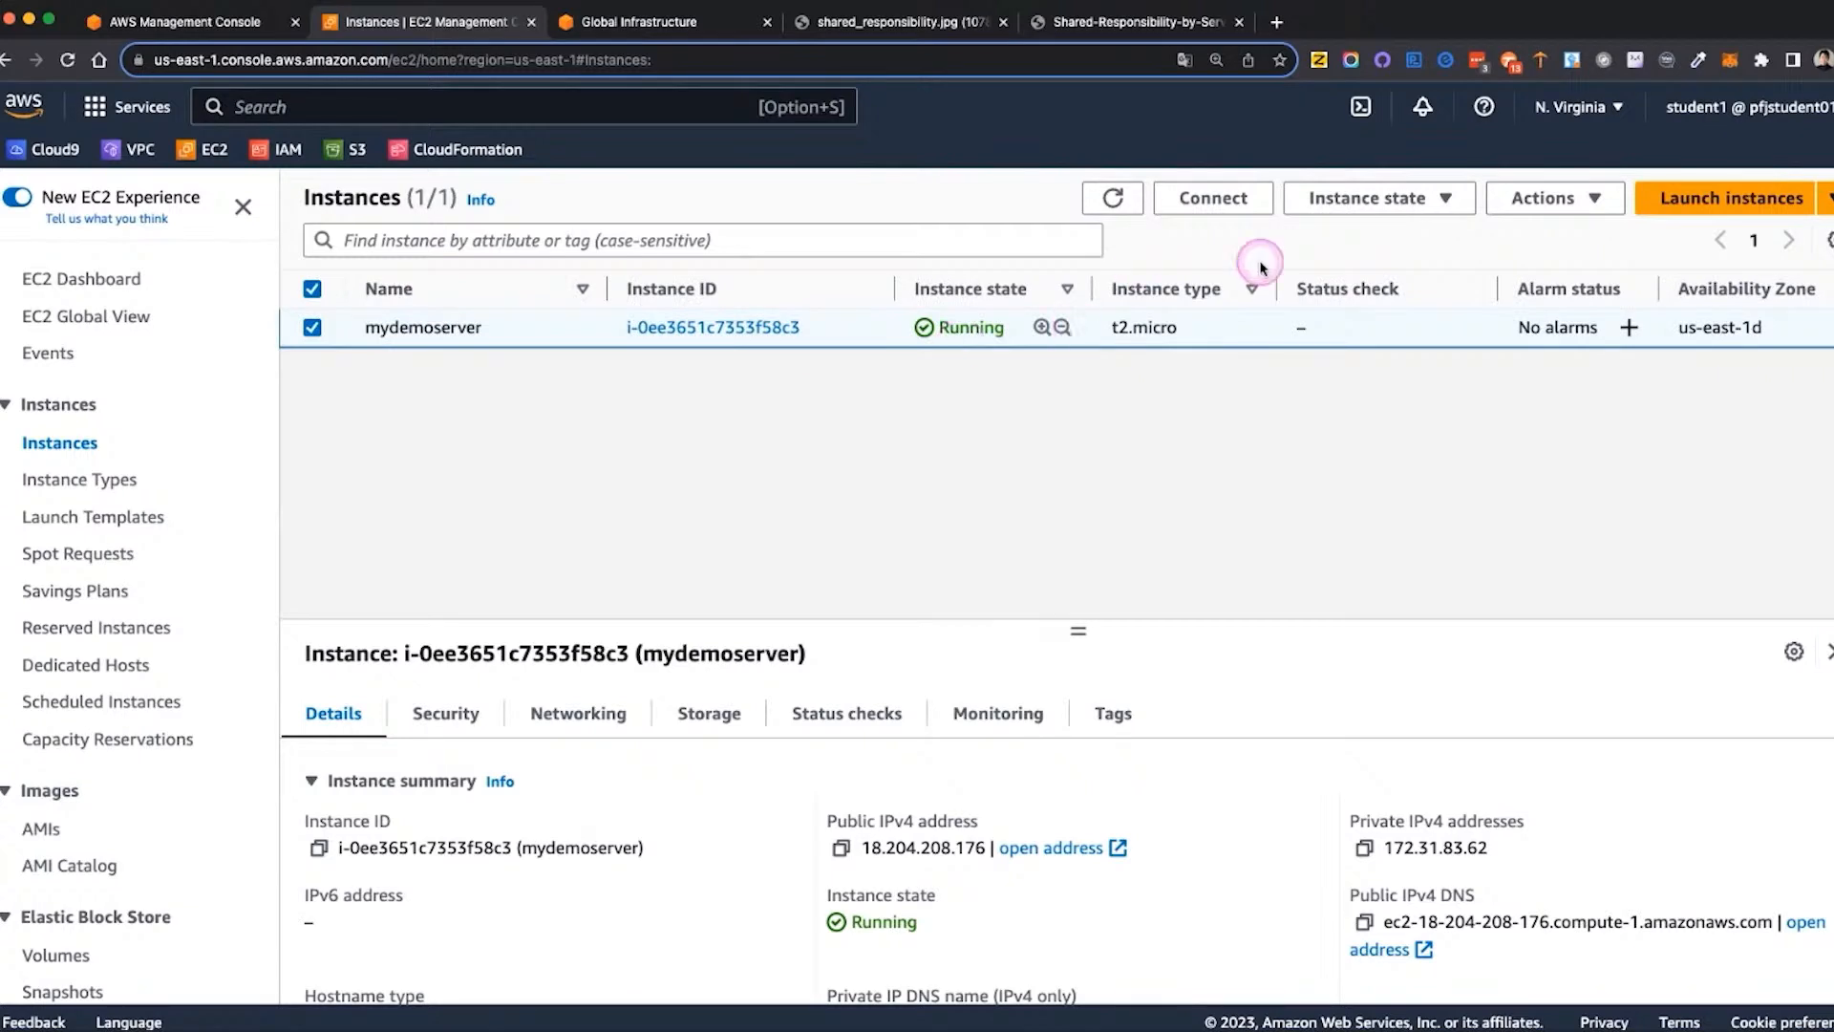
Refresh the instance list repeatedly to monitor mydemoserver's status check
{"action": "left_click", "coordinate": [1114, 200]}
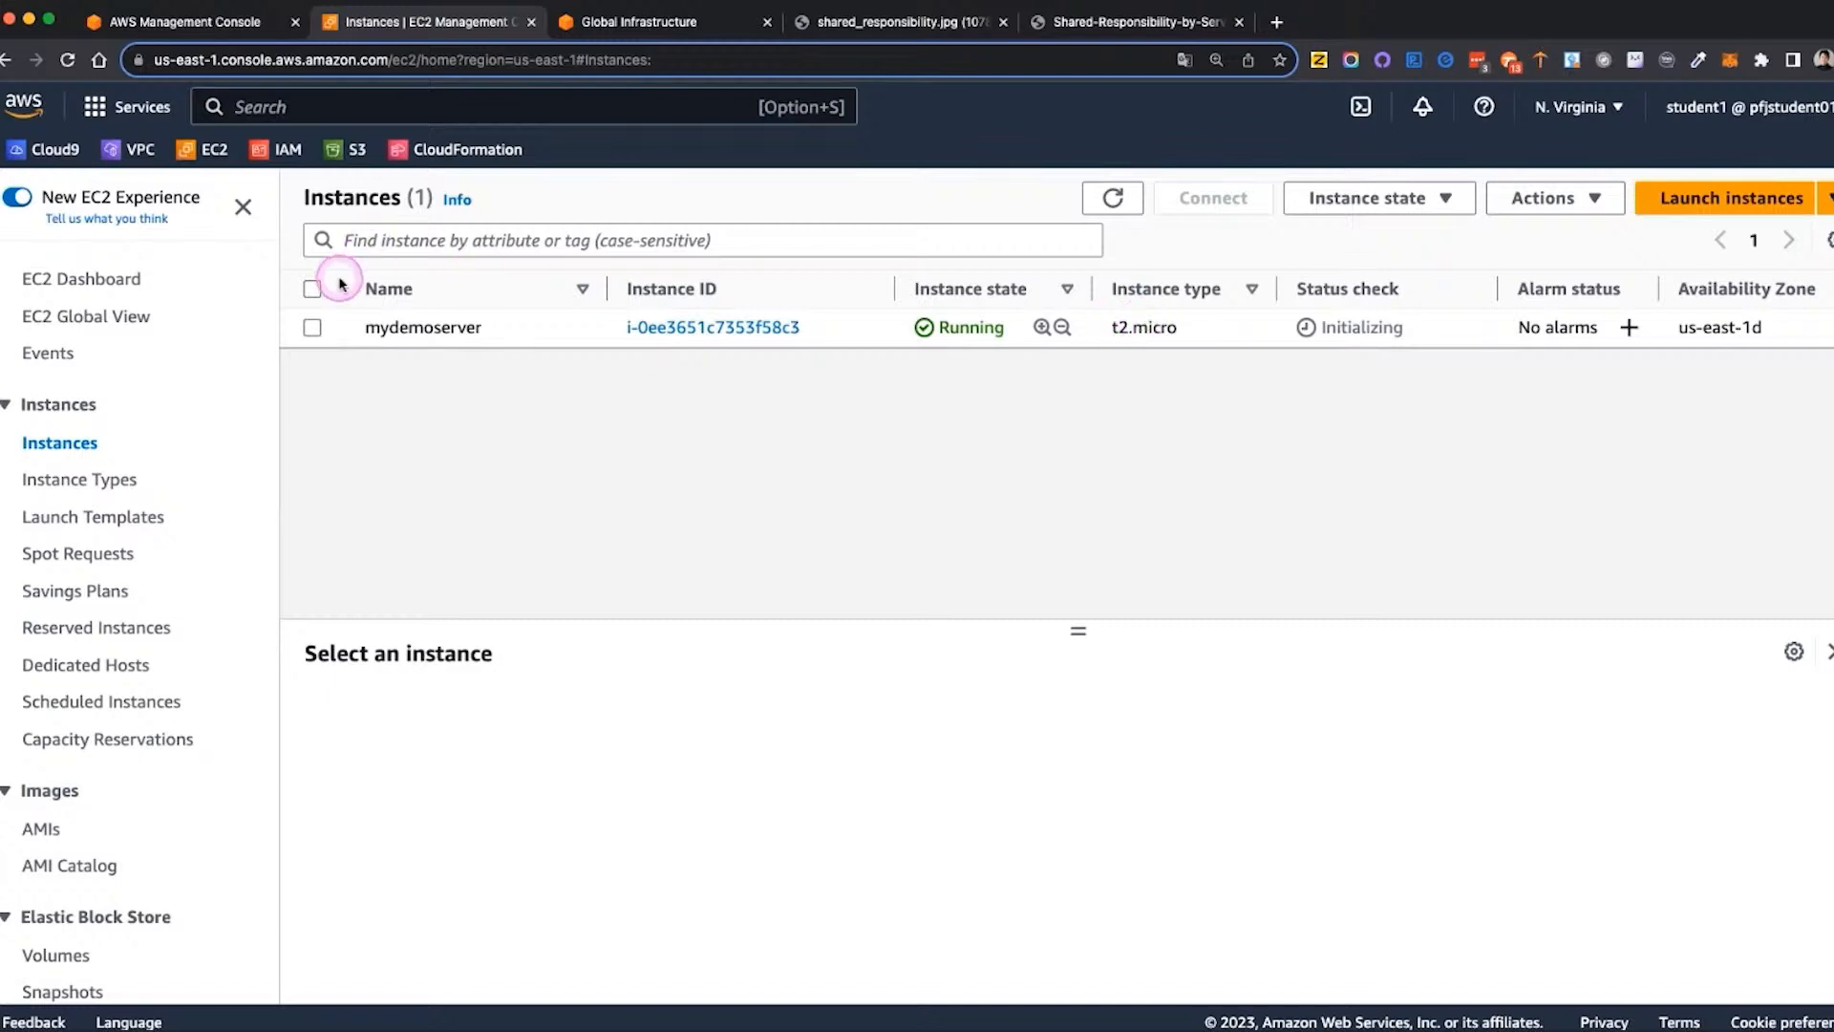
{"action": "left_click", "coordinate": [1113, 197]}
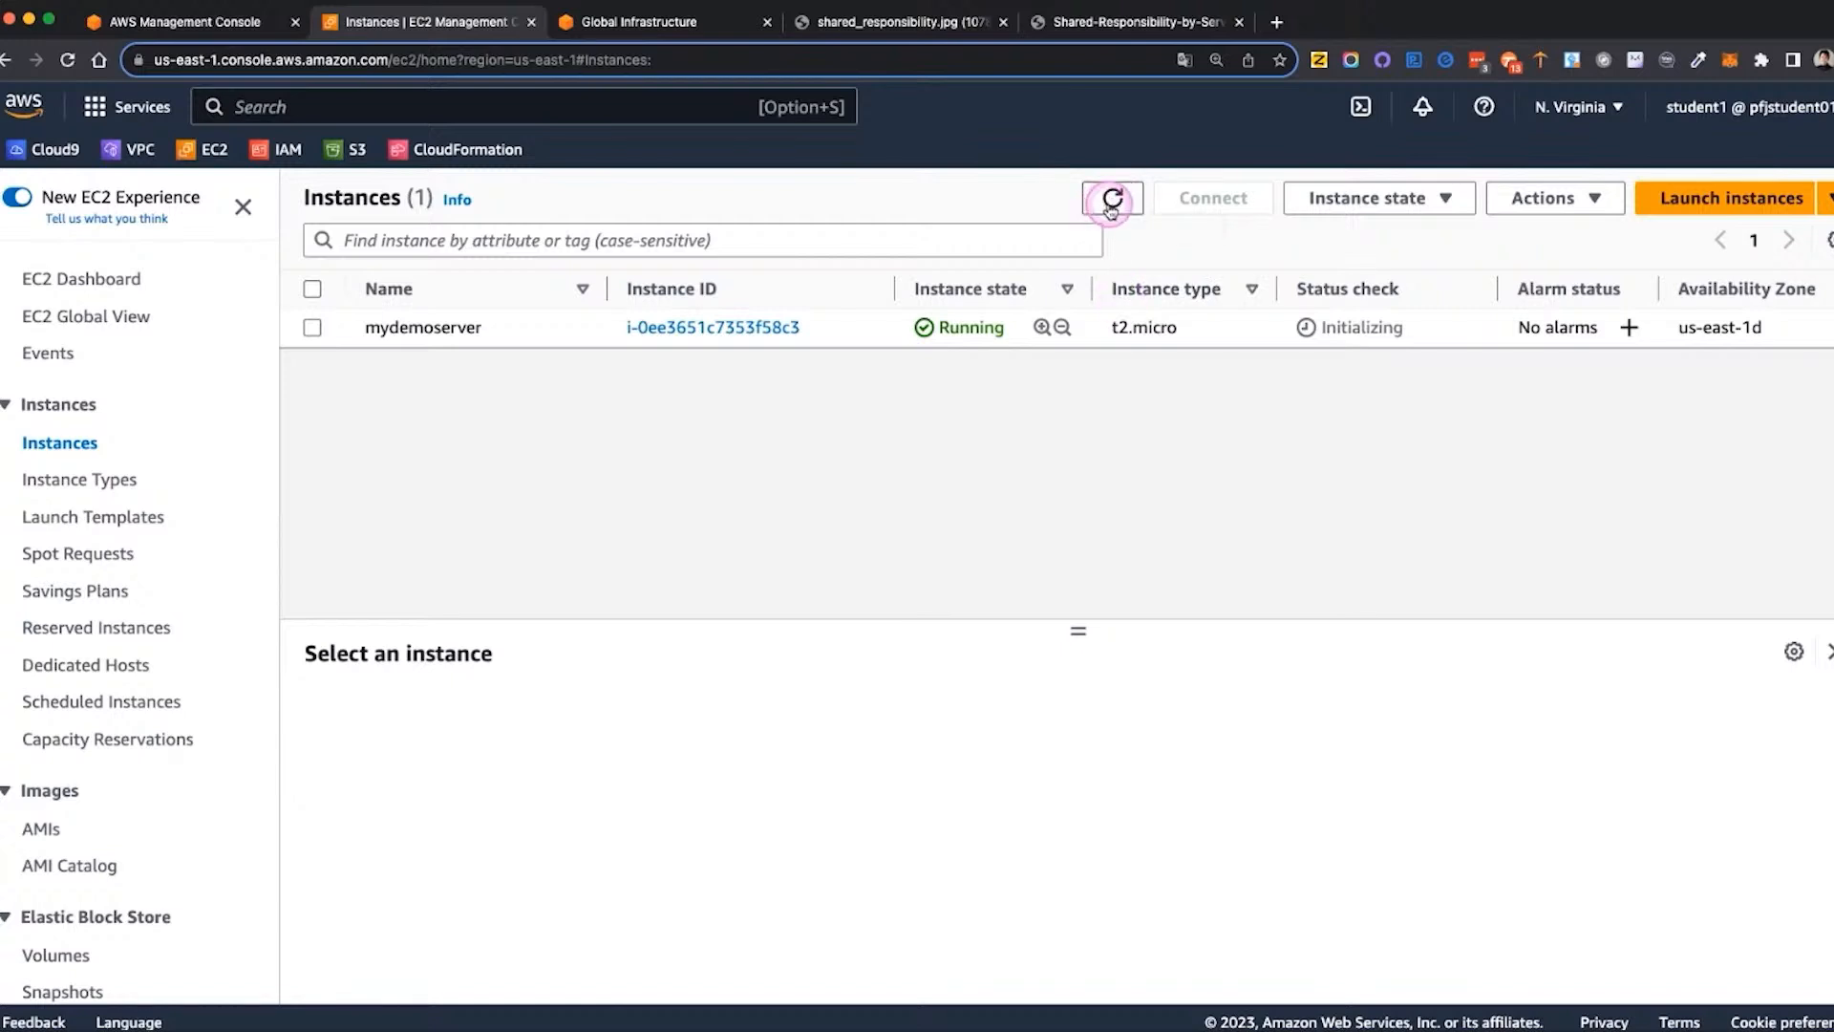
{"action": "left_click", "coordinate": [1113, 197]}
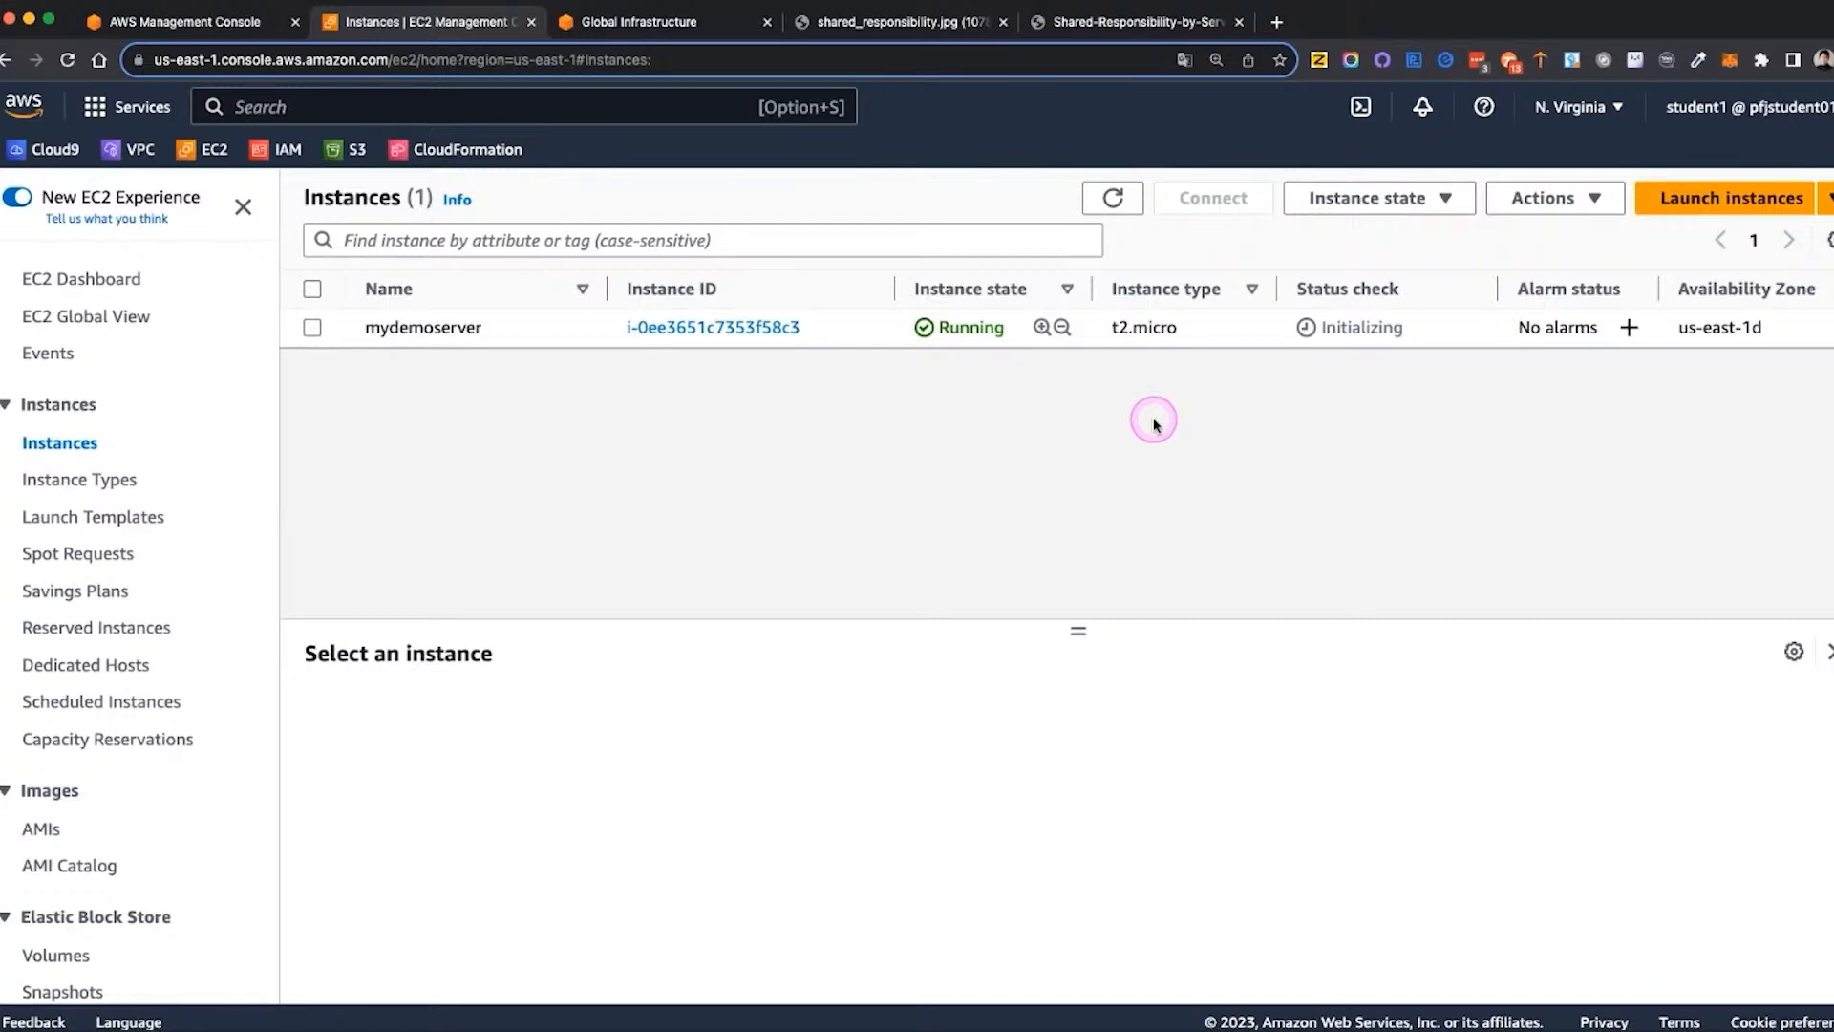
{"action": "left_click", "coordinate": [1112, 199]}
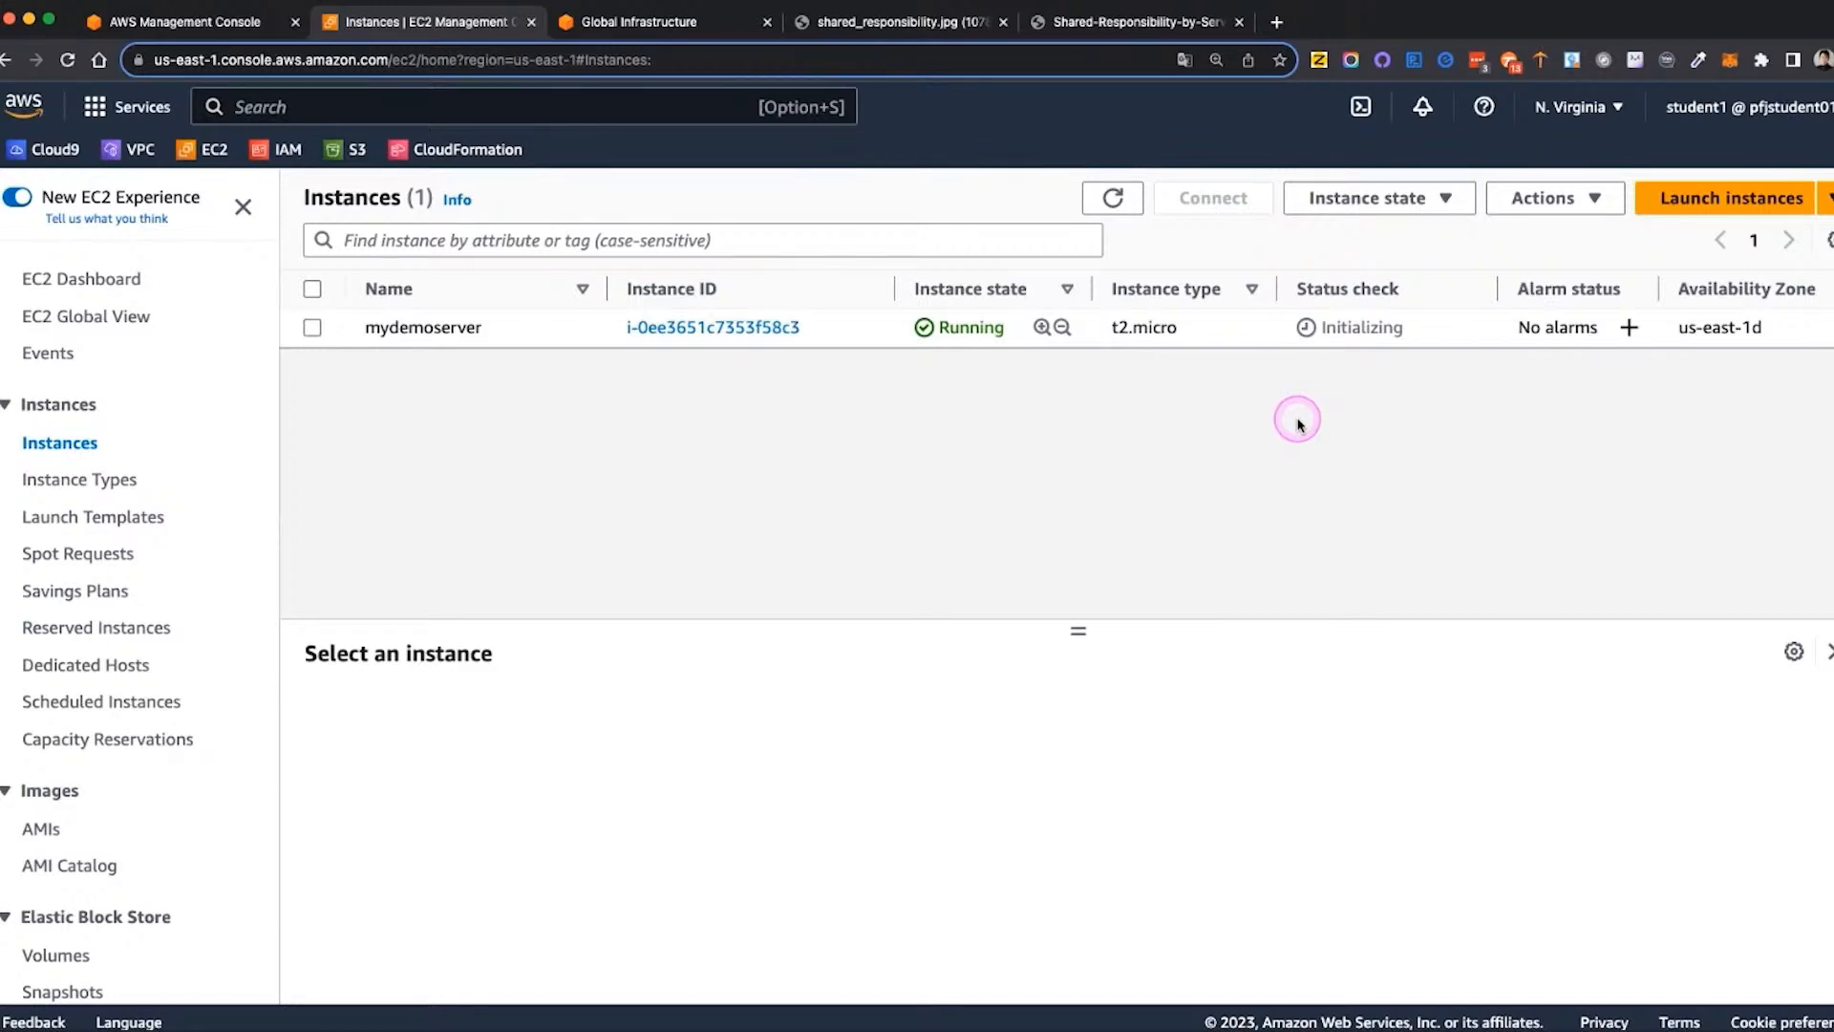
{"action": "left_click", "coordinate": [1113, 197]}
{"action": "left_click", "coordinate": [312, 328]}
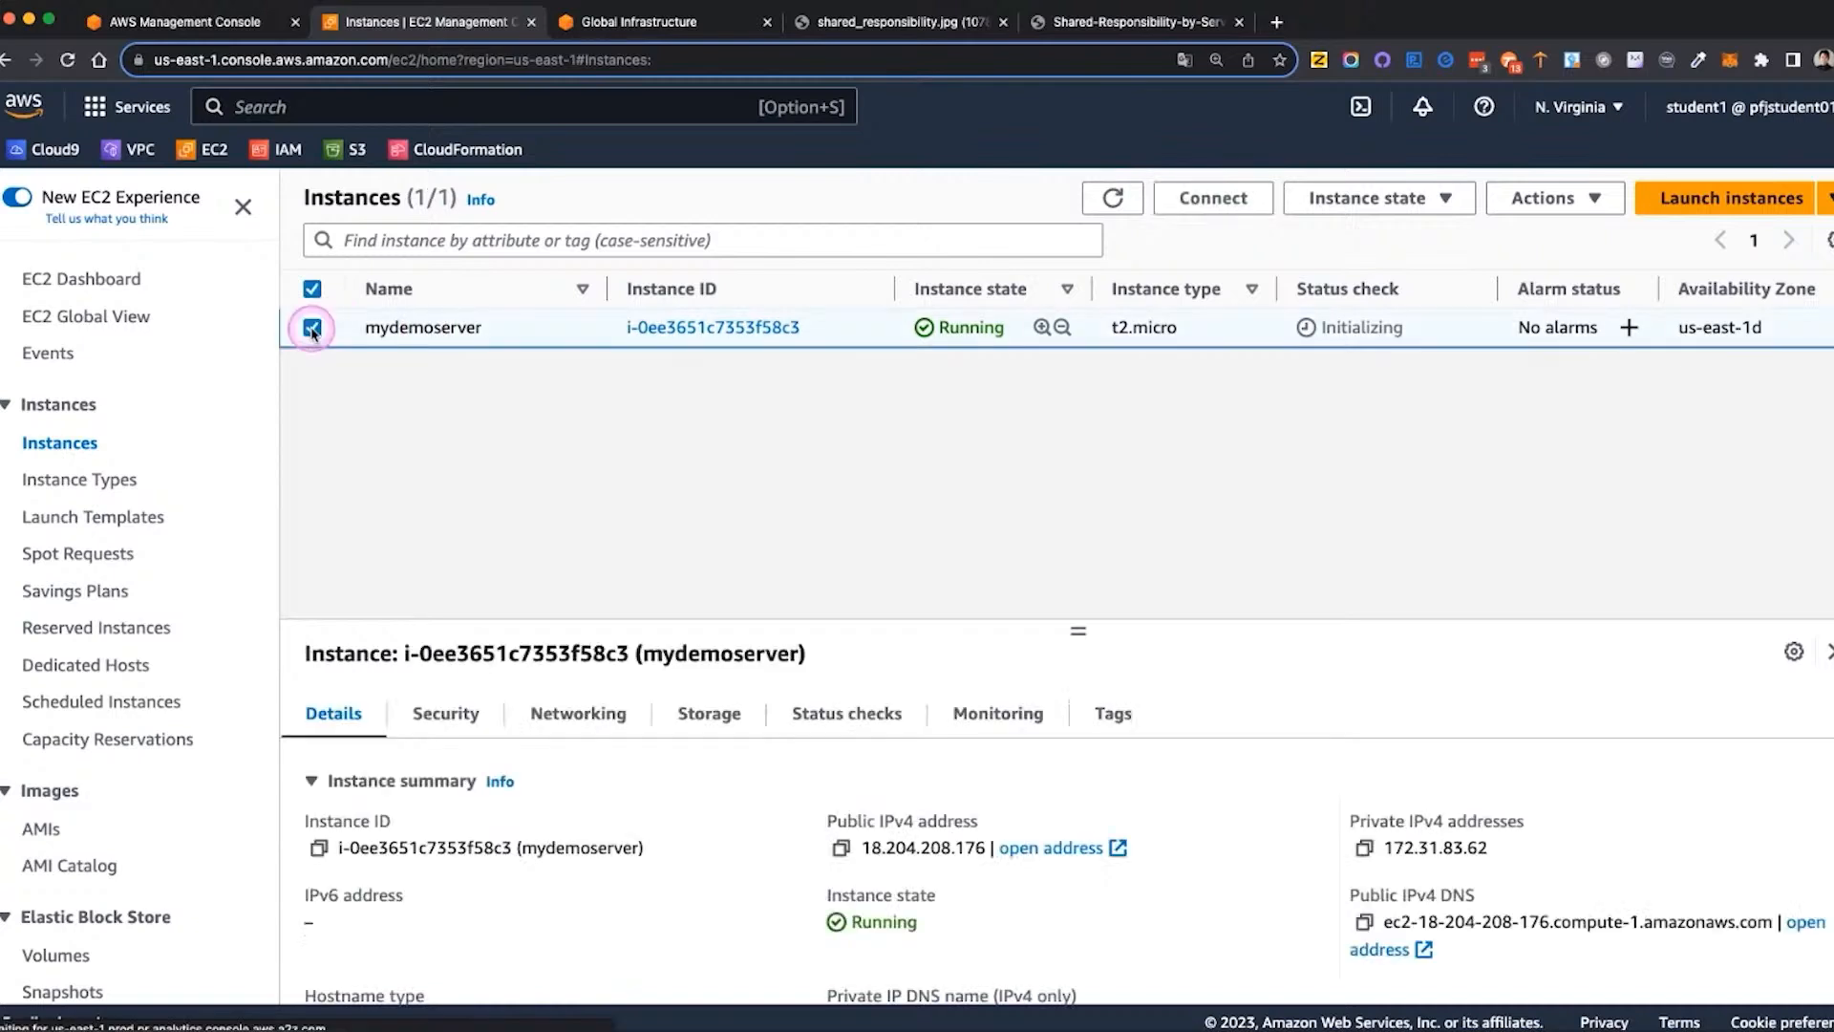
{"action": "left_click", "coordinate": [1113, 198]}
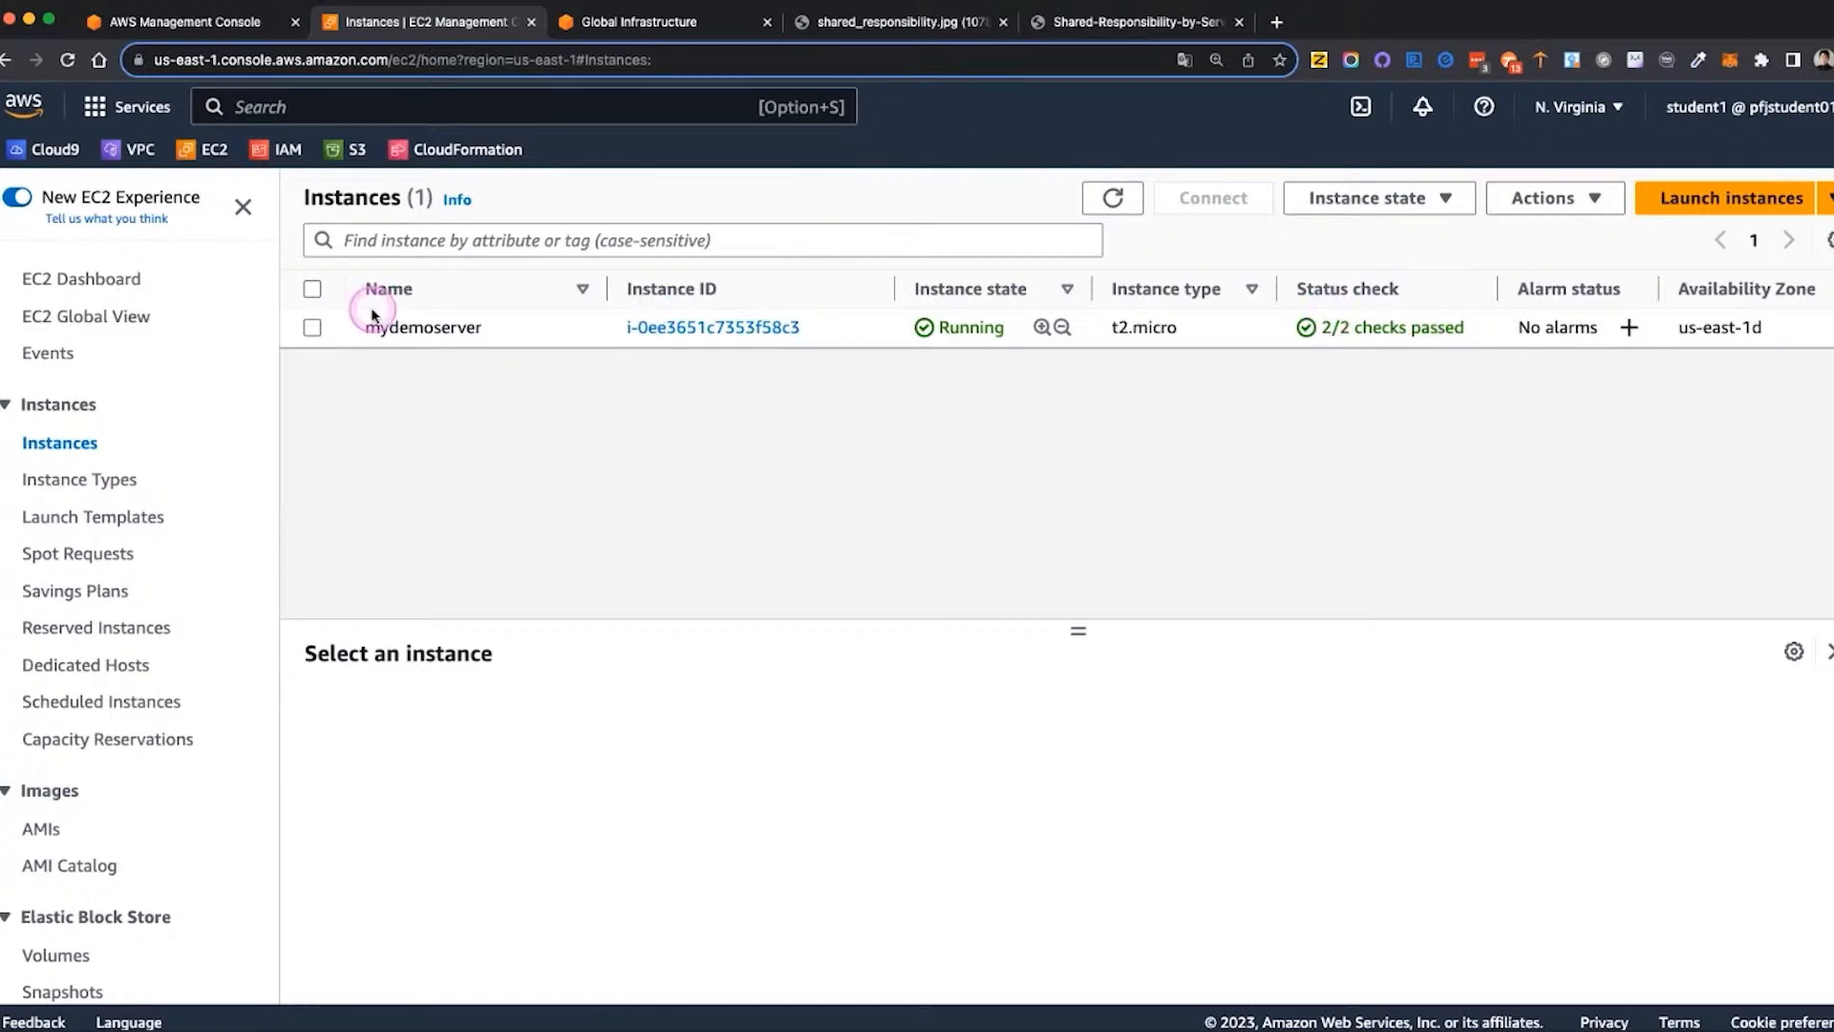
Connect to mydemoserver using EC2 Instance Connect over its public IP with the default user name ec2-user
{"action": "left_click", "coordinate": [312, 327]}
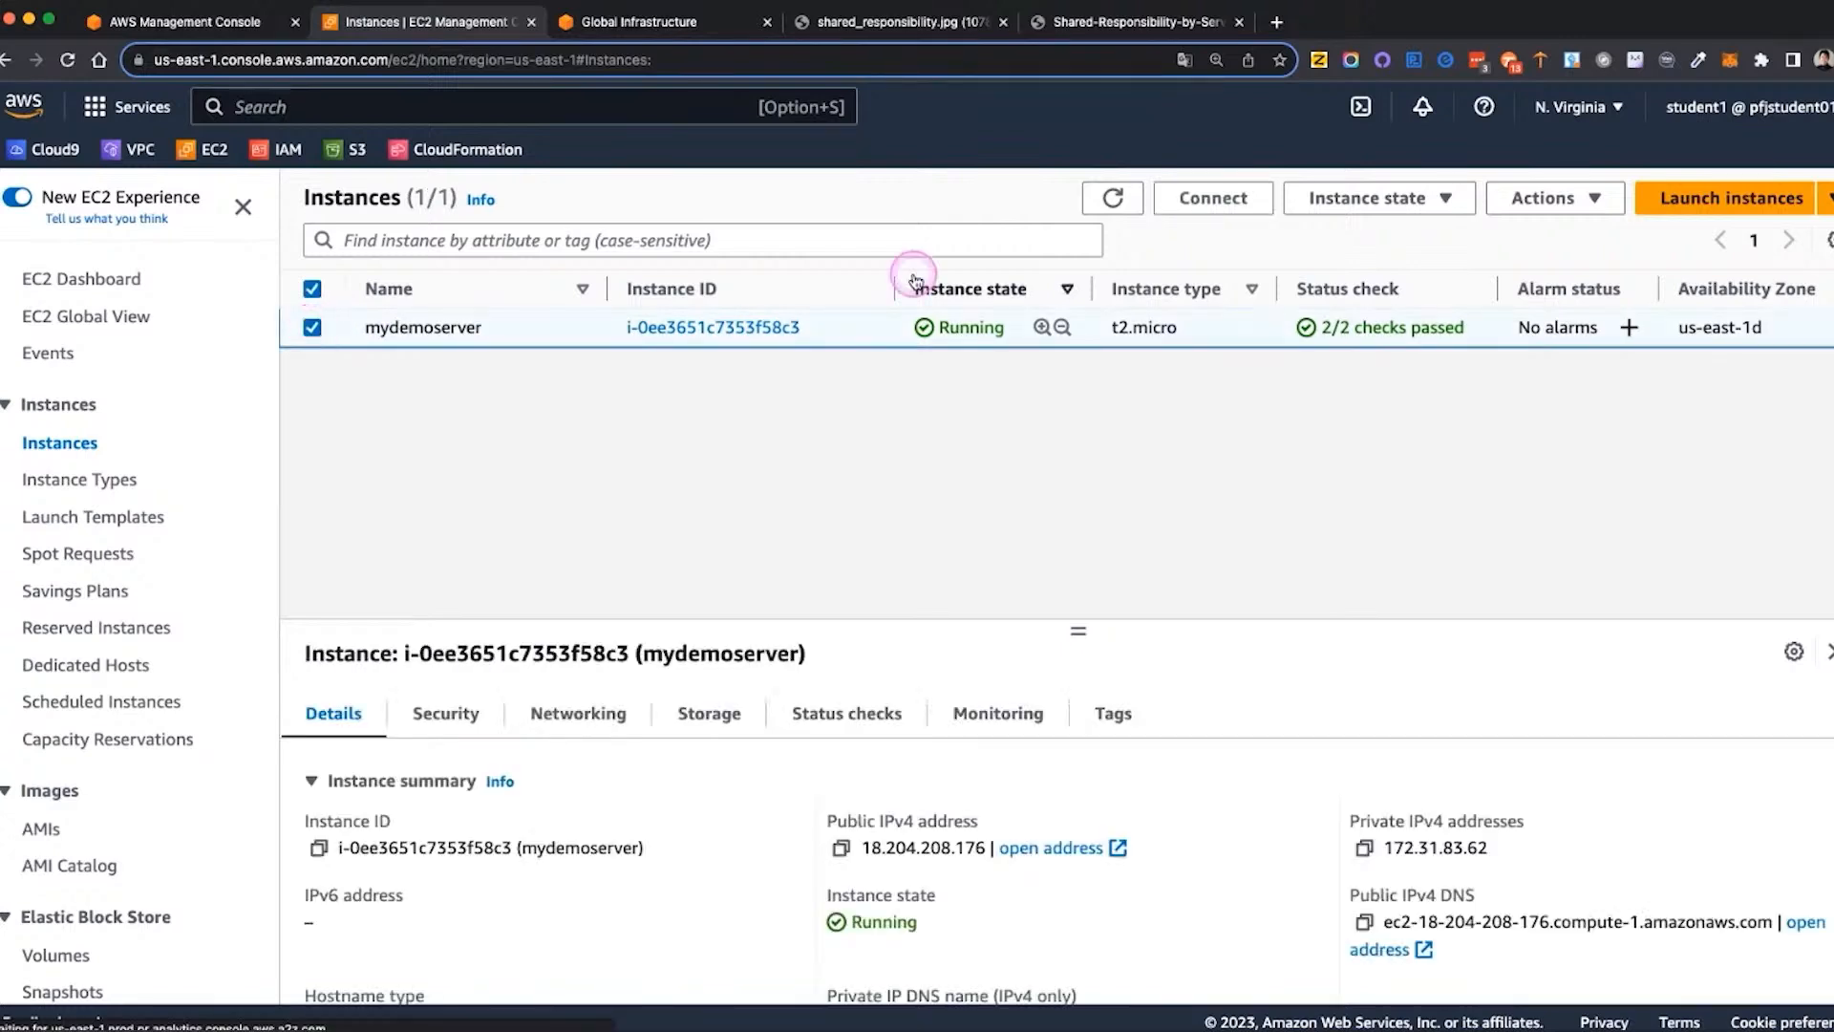
{"action": "left_click", "coordinate": [1217, 203]}
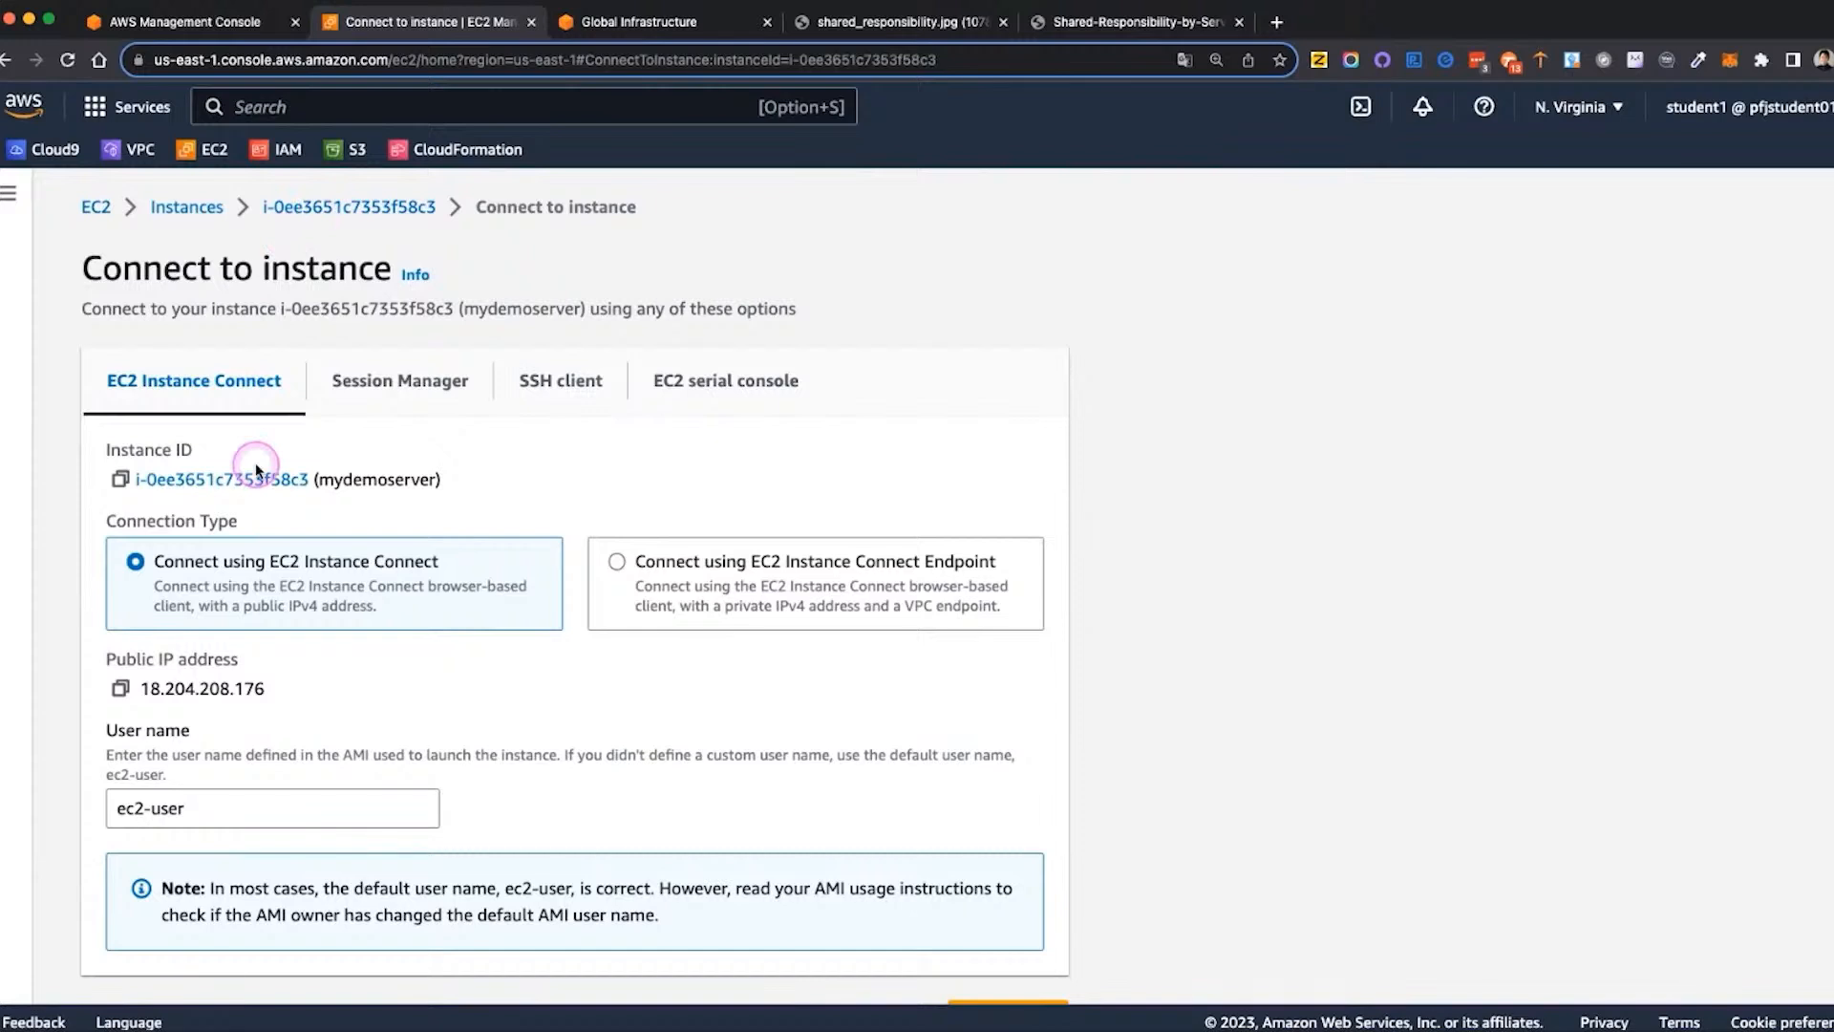
{"action": "scroll", "coordinate": [255, 463], "scroll_direction": "down", "scroll_amount": 2}
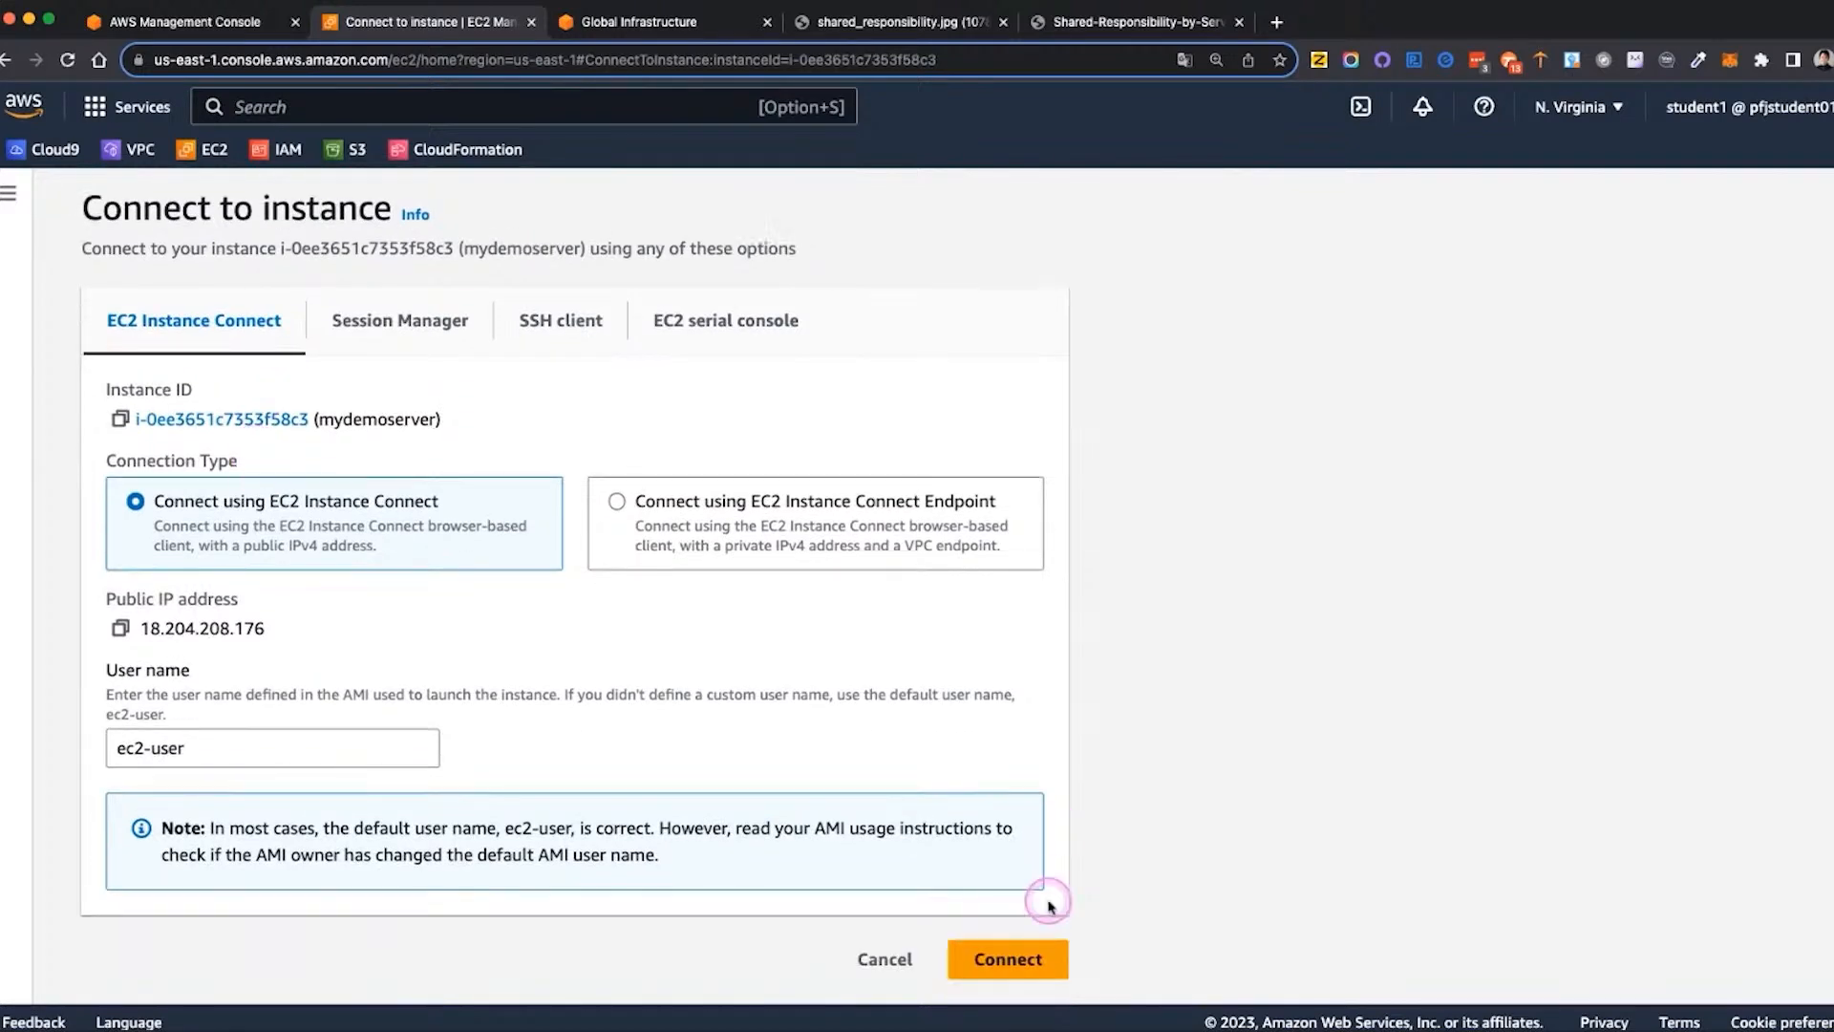
{"action": "left_click", "coordinate": [990, 963]}
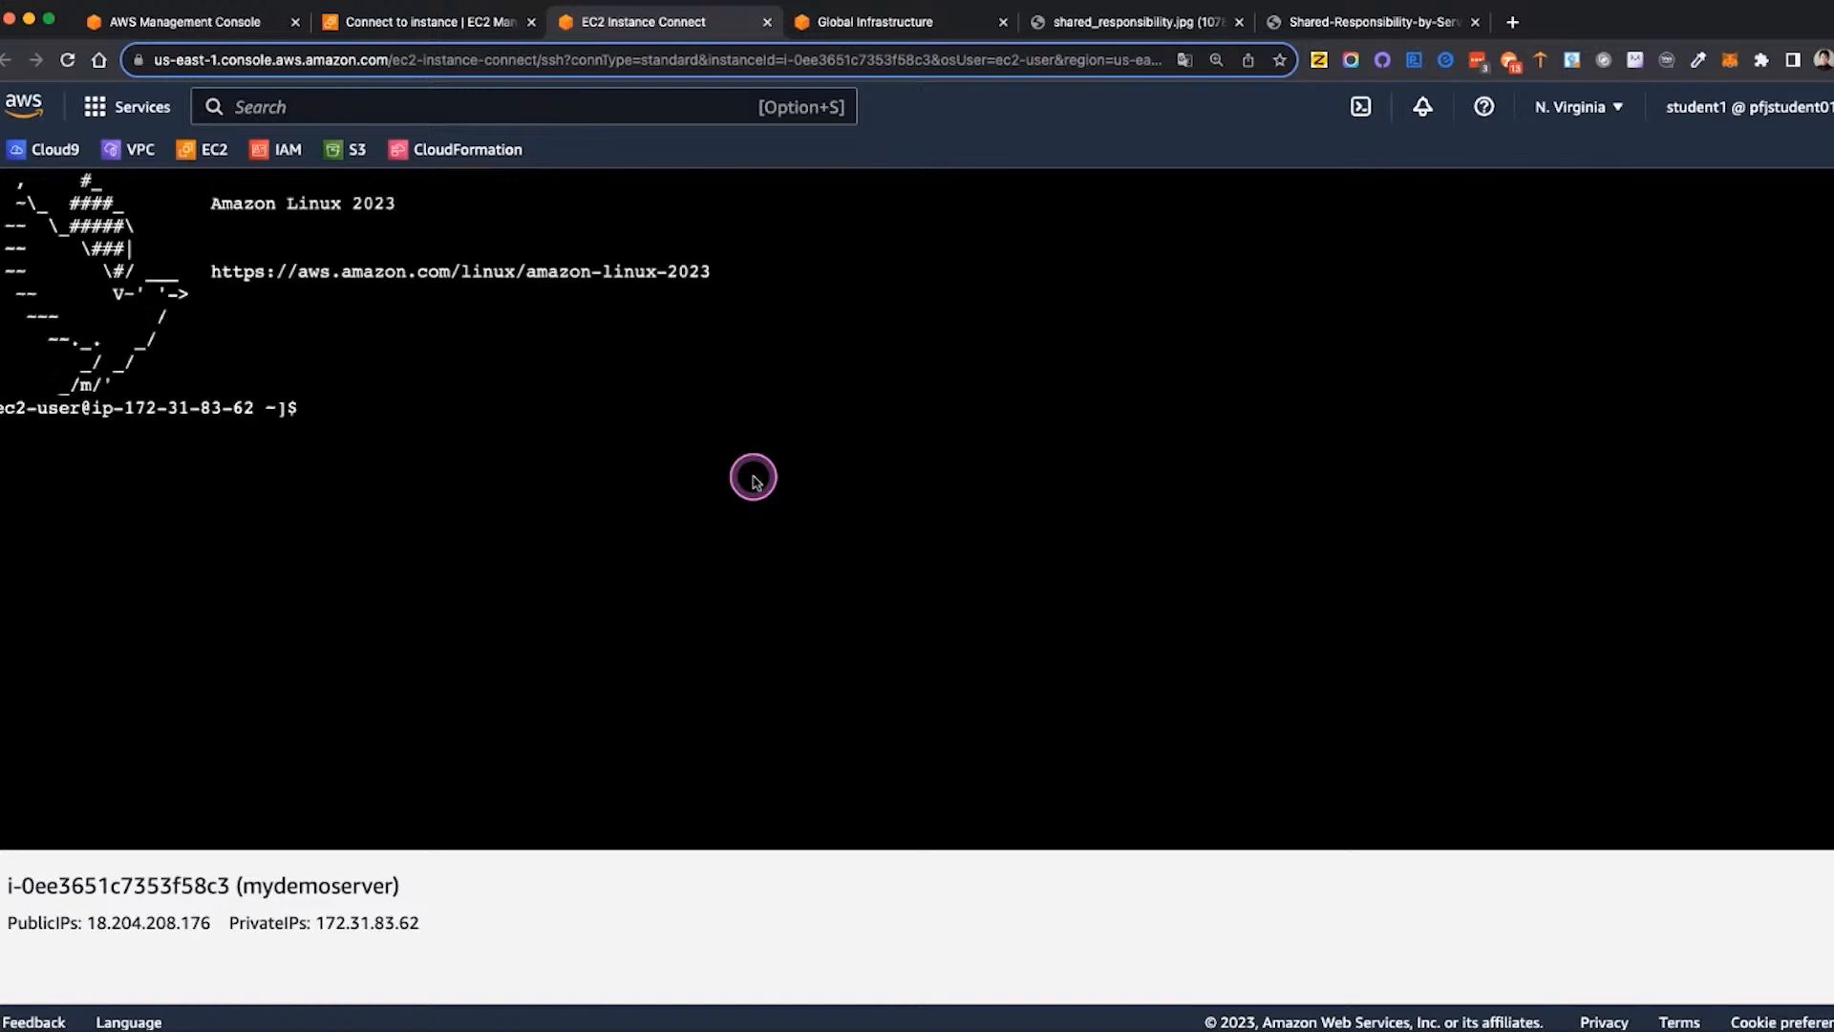
{"action": "left_click", "coordinate": [408, 406]}
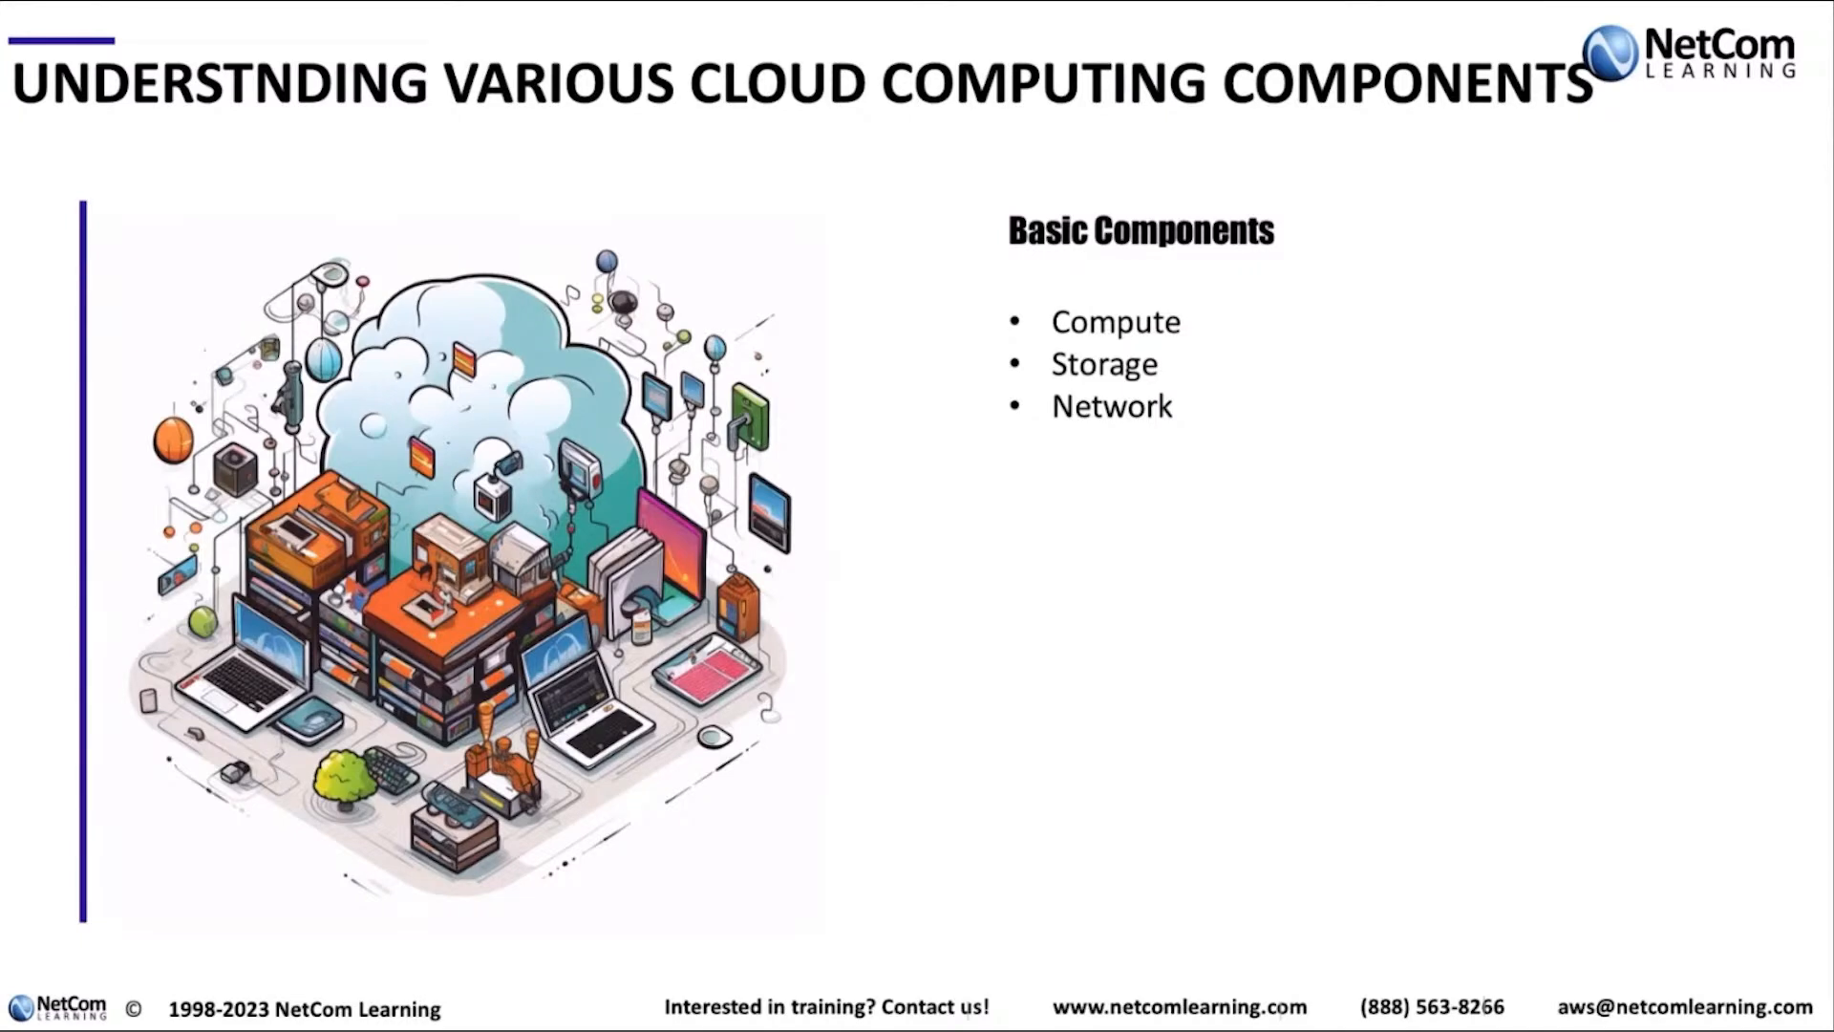
{"action": "key", "text": "Right"}
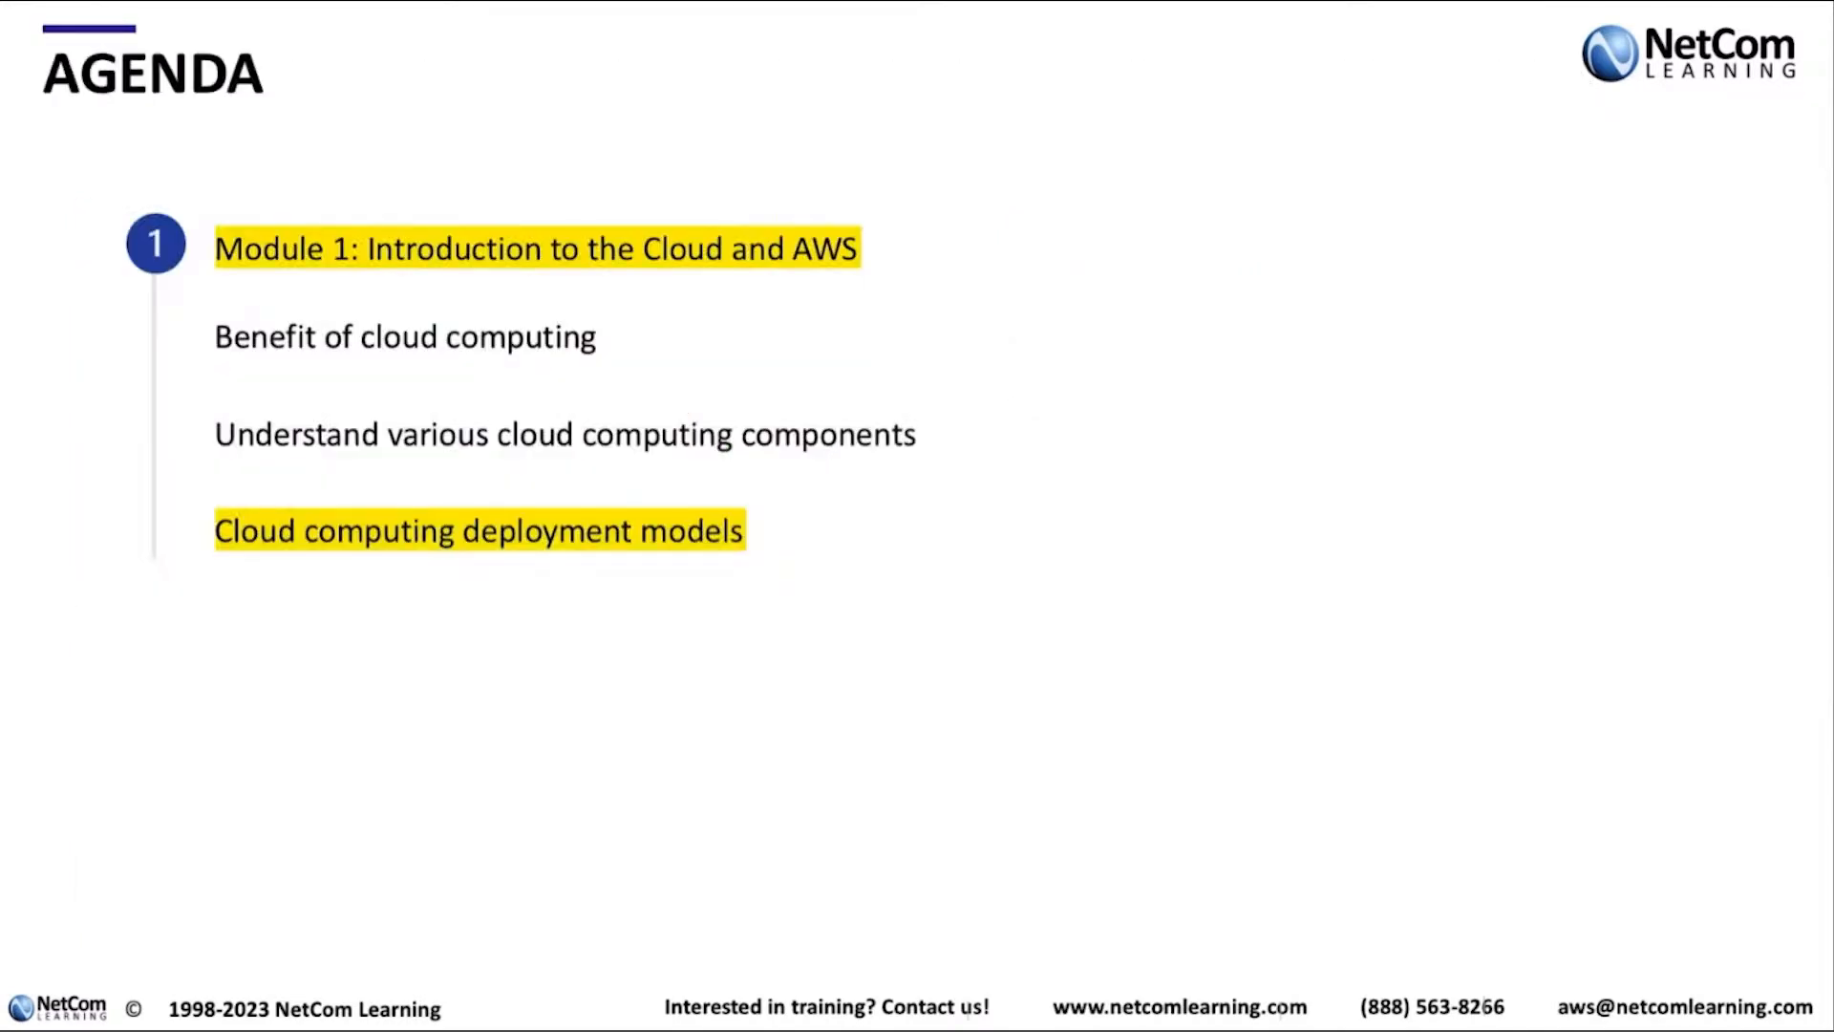